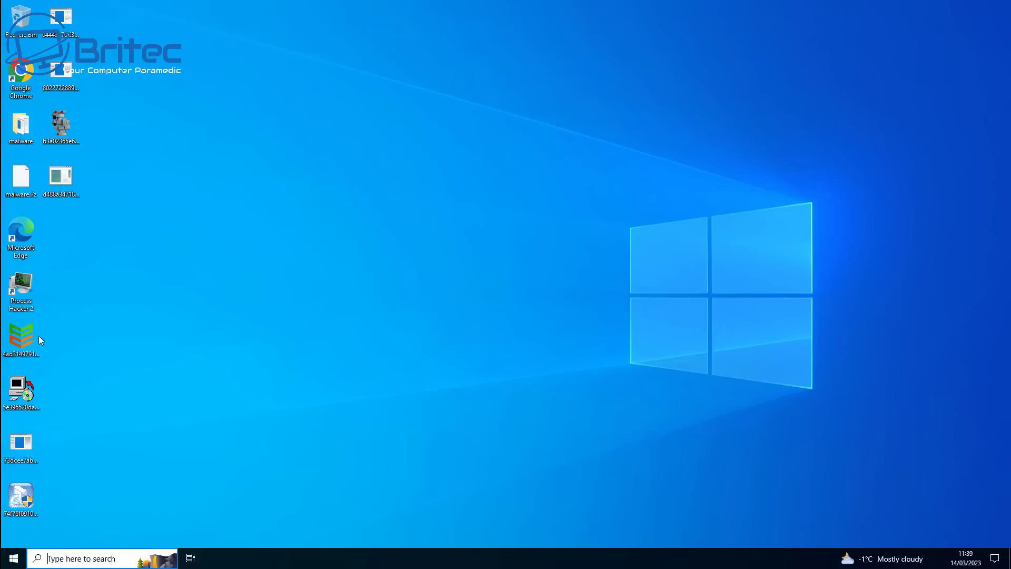
Open Windows Settings and go to the Update & Security section.
key("super")
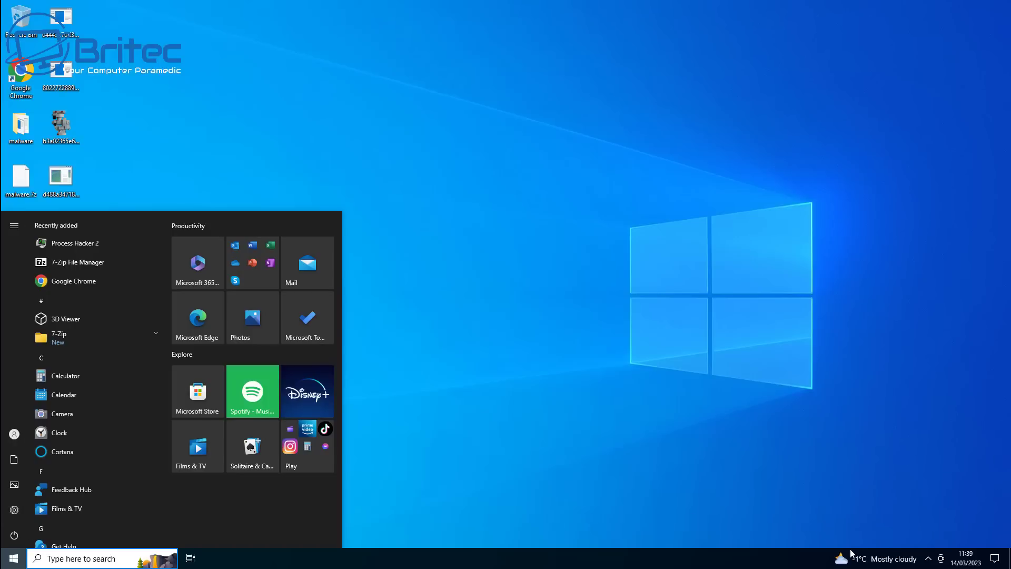
left_click(12, 510)
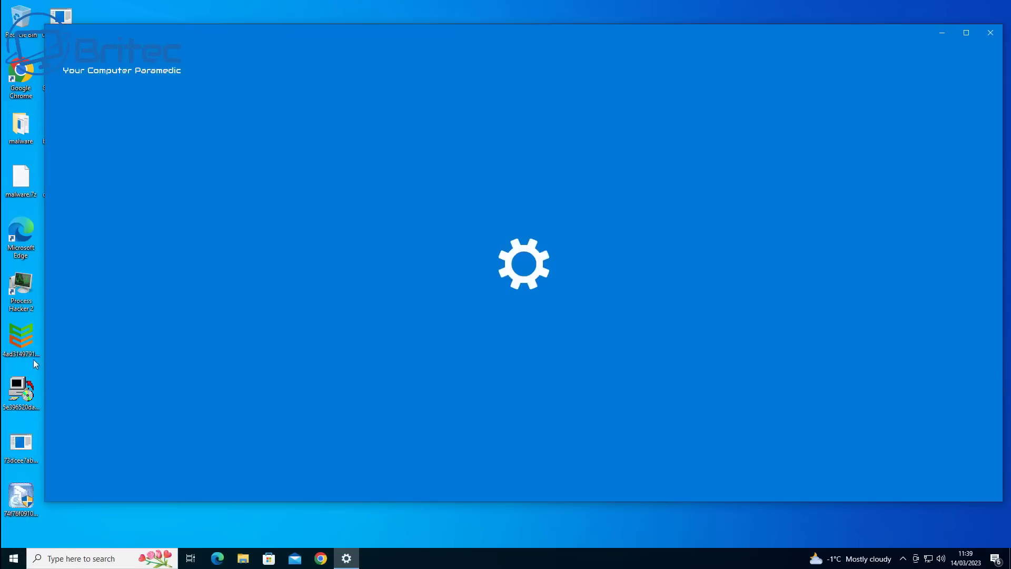
left_click(19, 343)
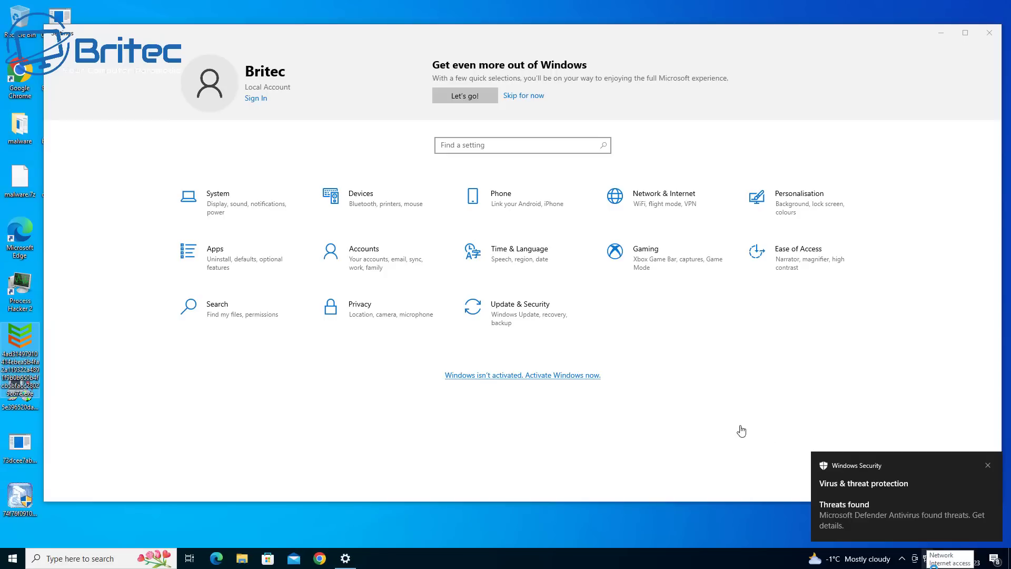
left_click(518, 313)
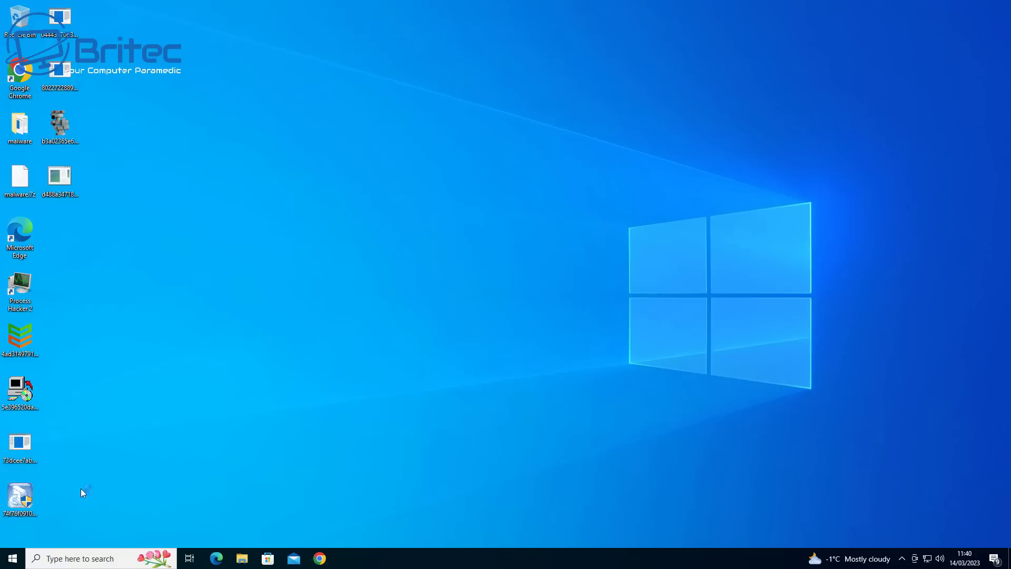
Open Task Manager with full details shown and place its window near the centre of the desktop.
right_click(15, 562)
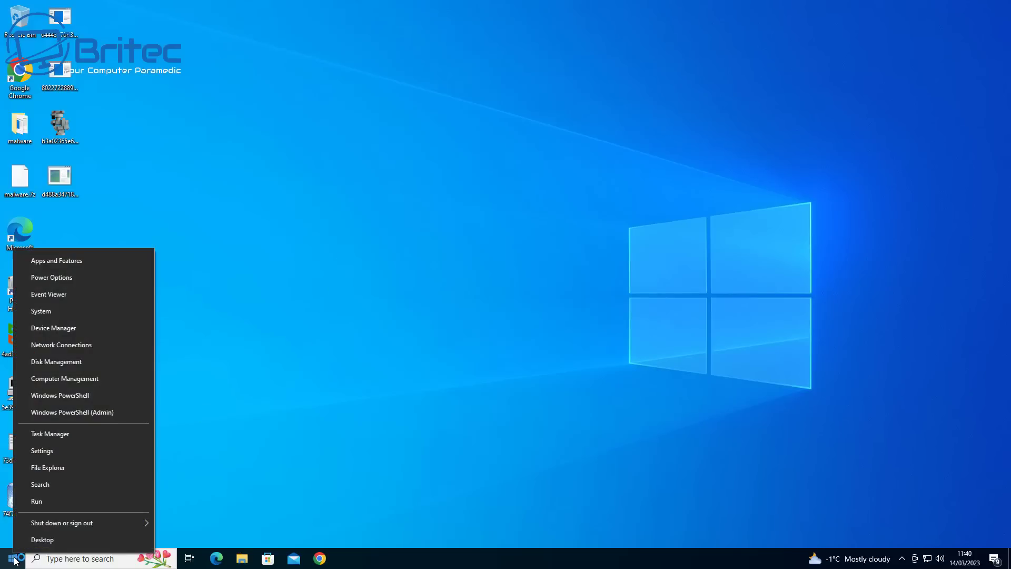
left_click(53, 437)
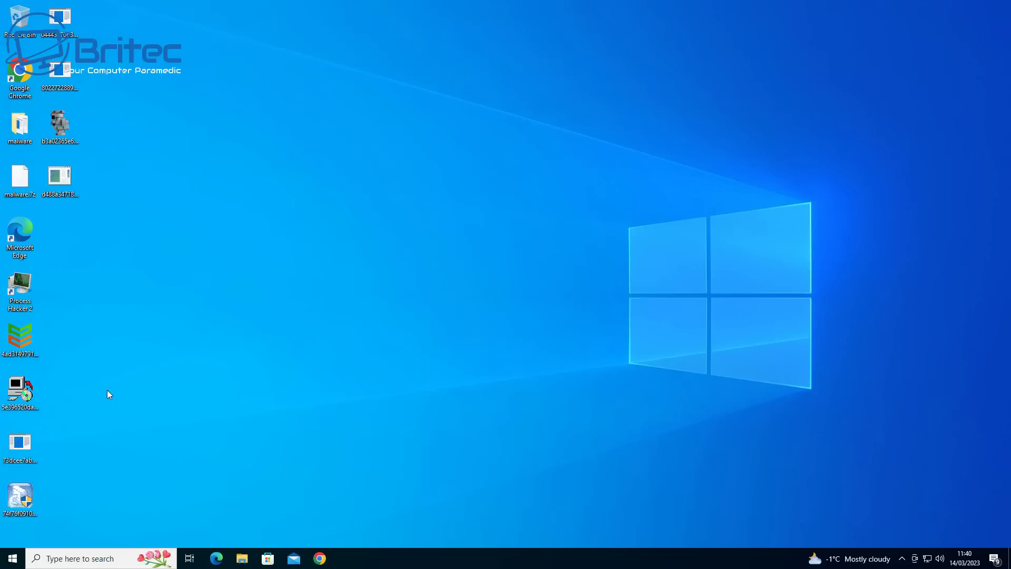
key("ctrl+shift+Escape")
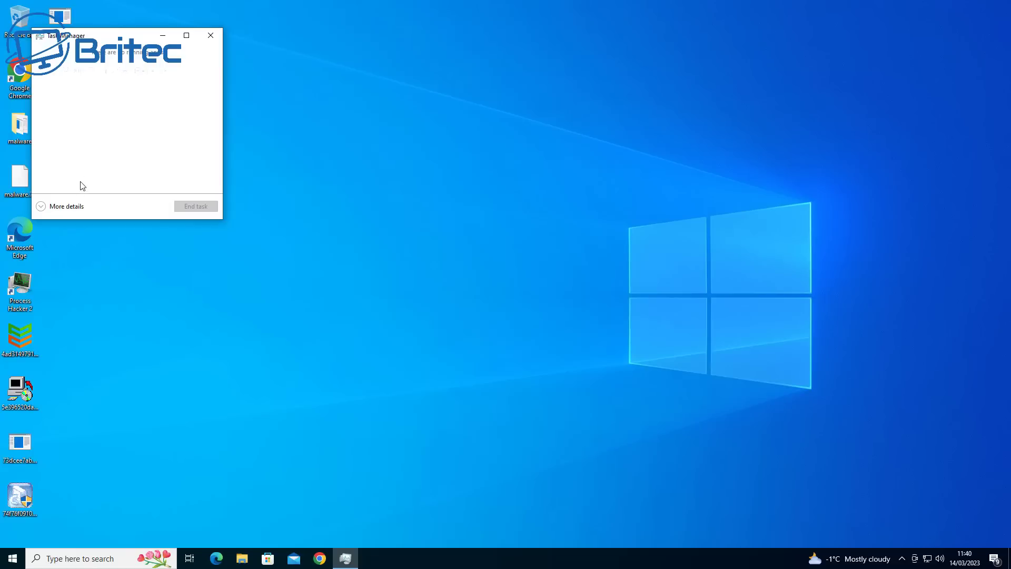
left_click(57, 210)
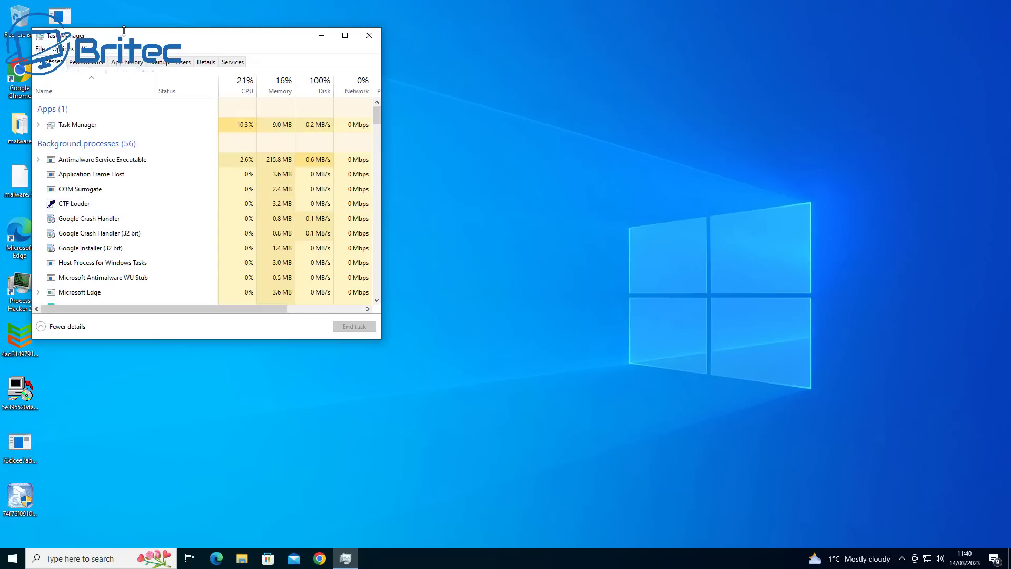
left_click_drag(127, 36, 435, 124)
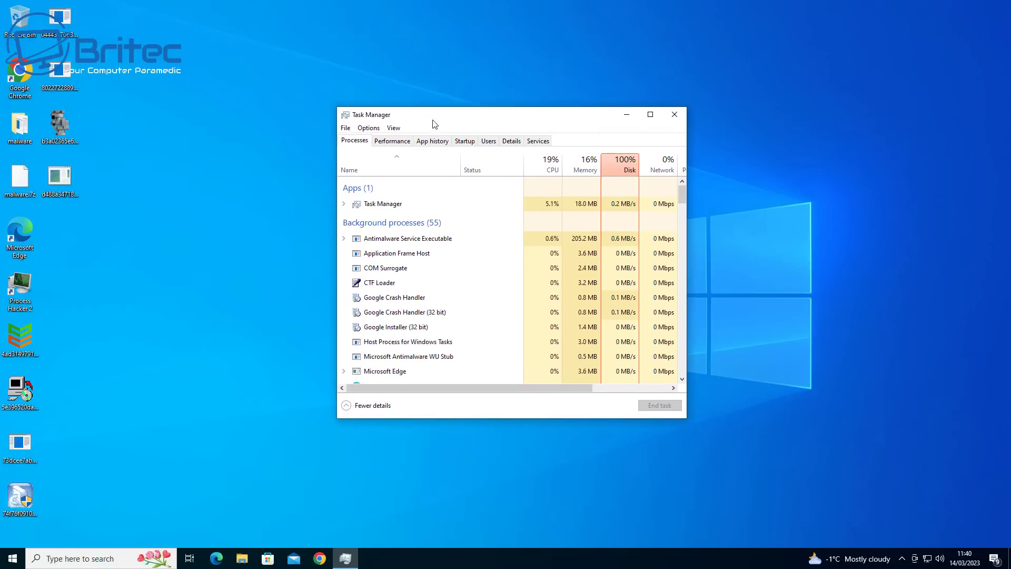
left_click_drag(581, 117, 574, 124)
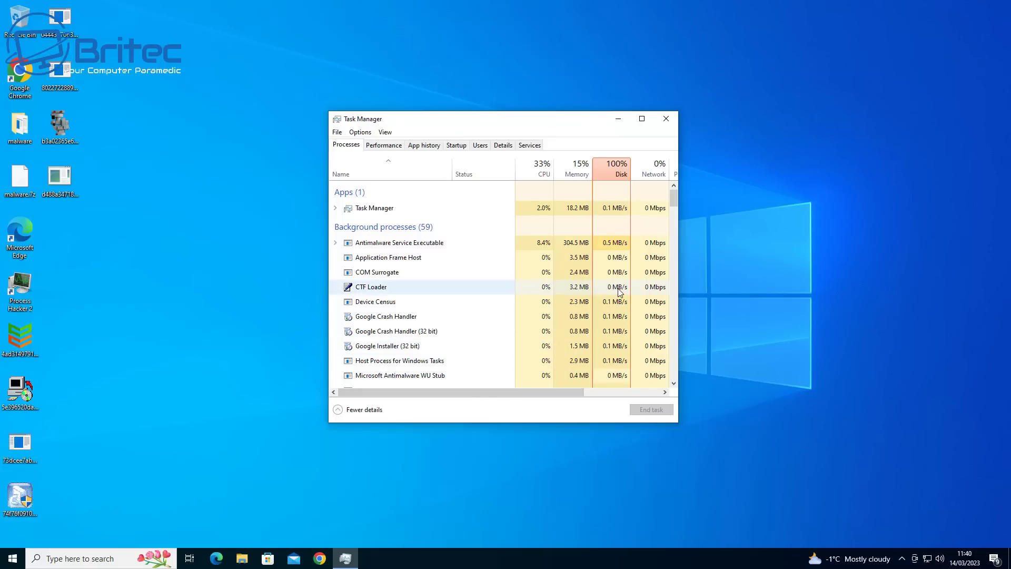
Examine the background processes and service hosts running on the PC for anything suspicious.
left_click_drag(673, 199, 675, 220)
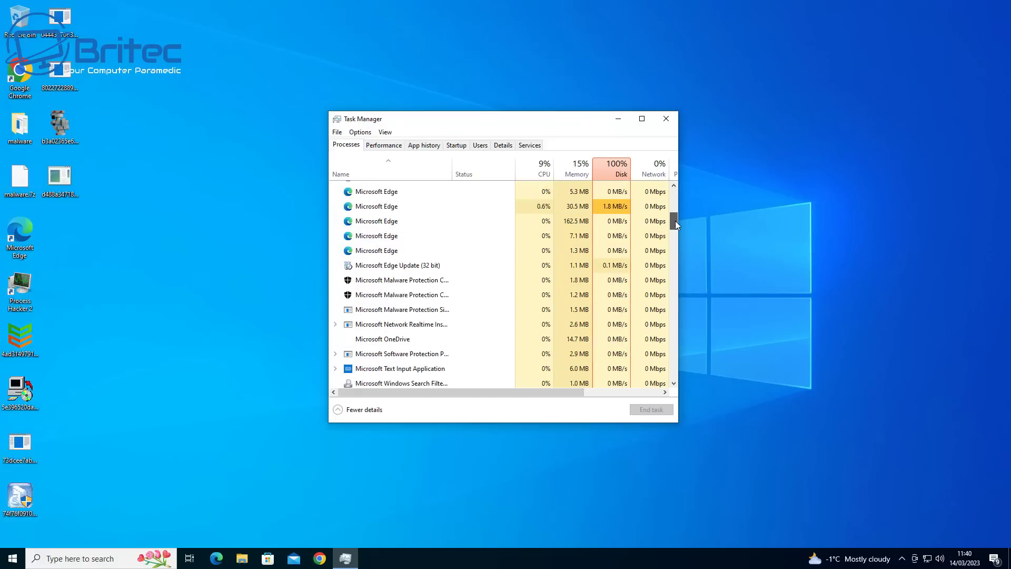
left_click_drag(675, 220, 670, 256)
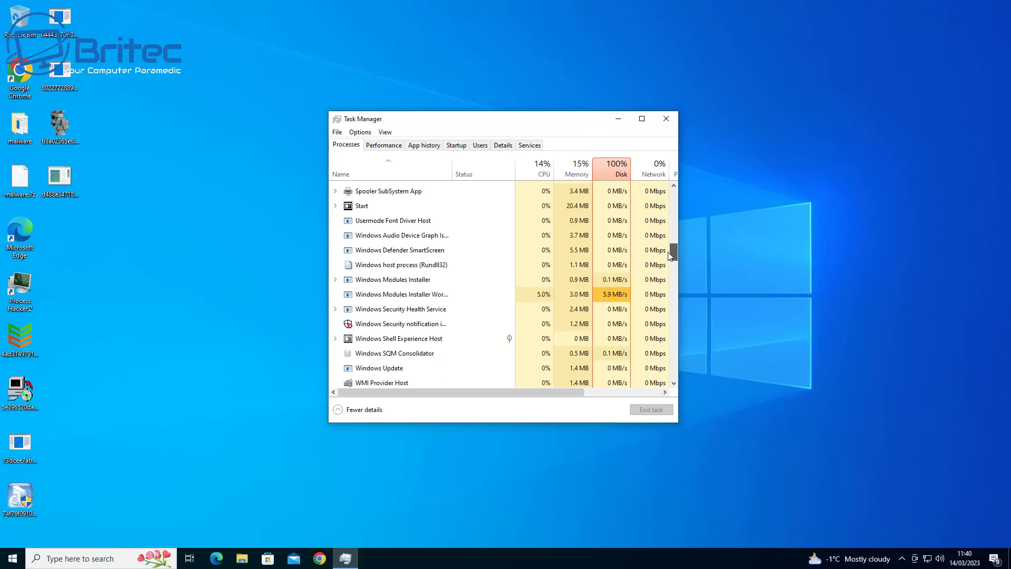
left_click_drag(670, 256, 670, 317)
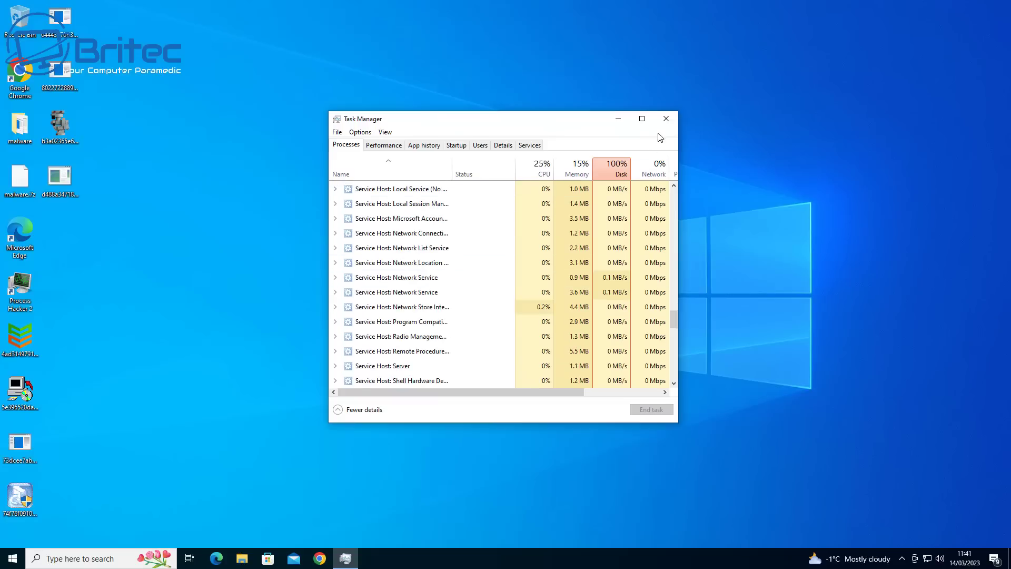
scroll(517, 273, "down", 1)
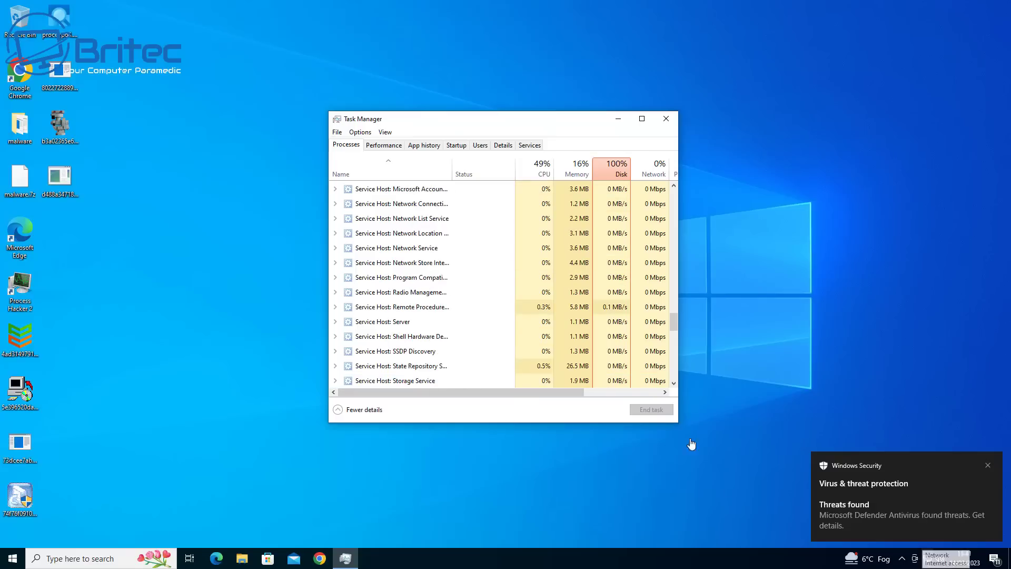
Launch Process Explorer from the desktop, maximize its window and examine the process tree.
double_click(64, 20)
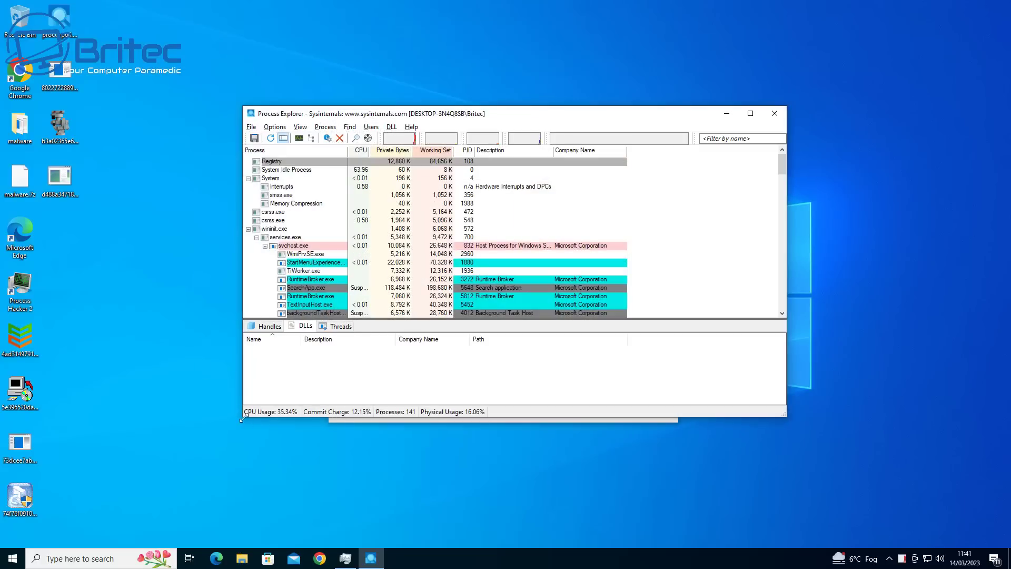
left_click_drag(243, 418, 149, 516)
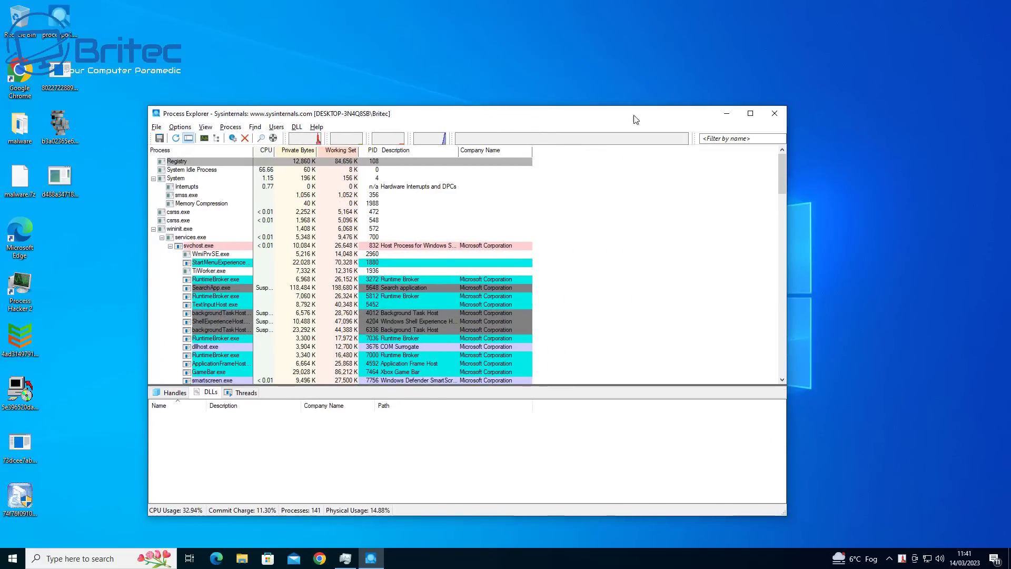
left_click(751, 113)
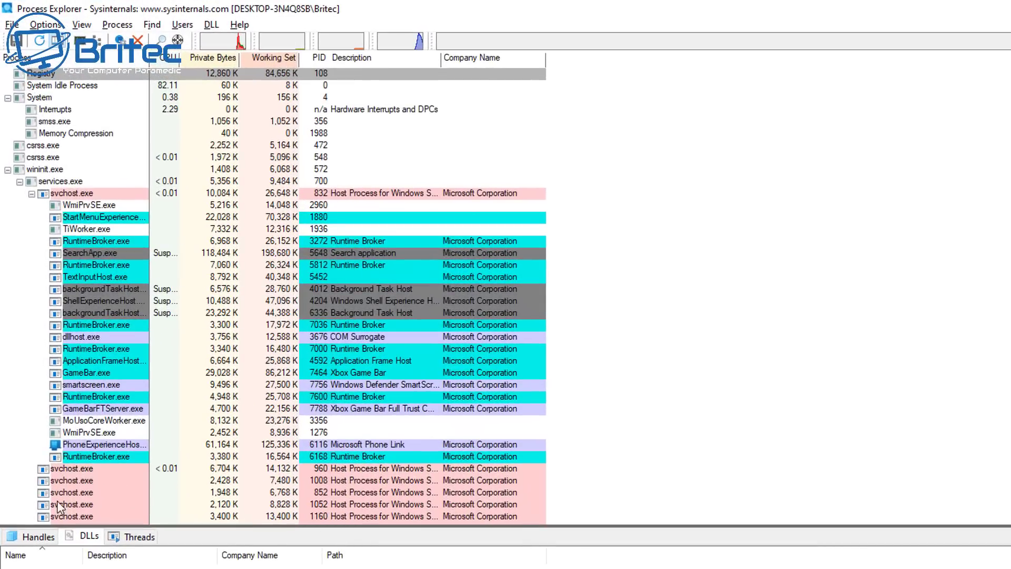
scroll(63, 464, "down", 9)
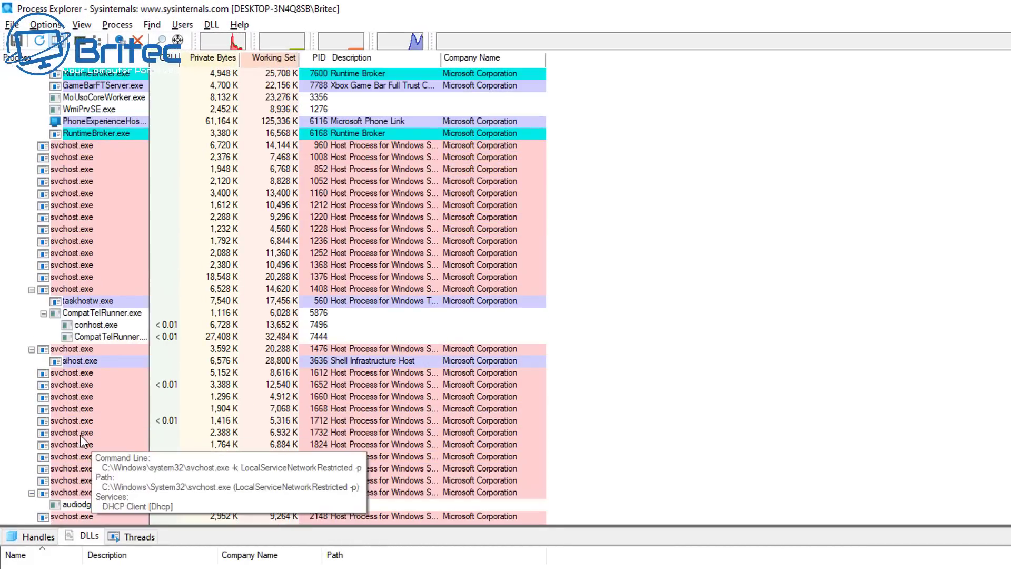
scroll(94, 415, "down", 8)
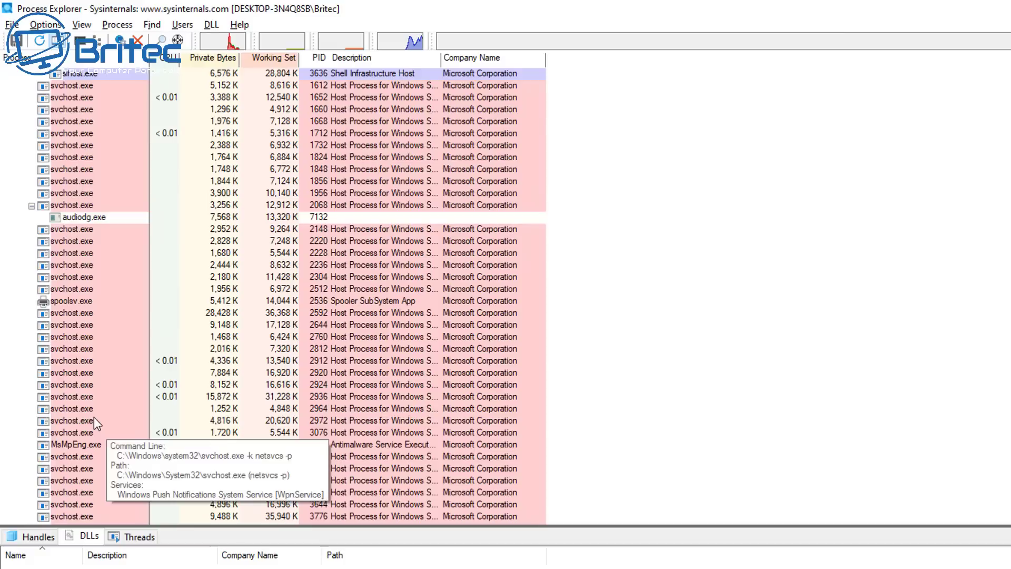
scroll(94, 419, "down", 10)
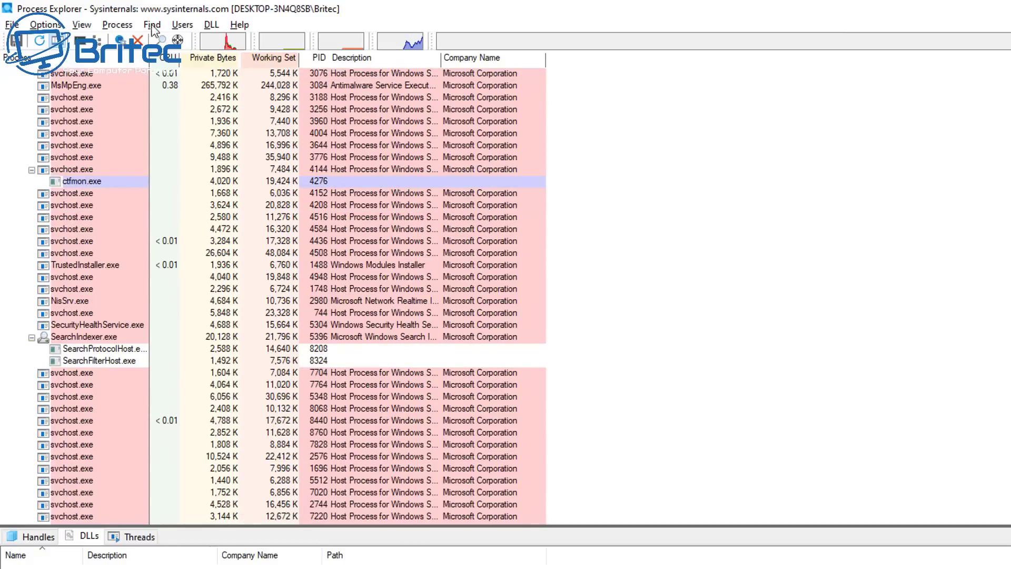
Enable the VirusTotal.com check for running processes and review the detection scores down to excel.exe.
left_click(81, 27)
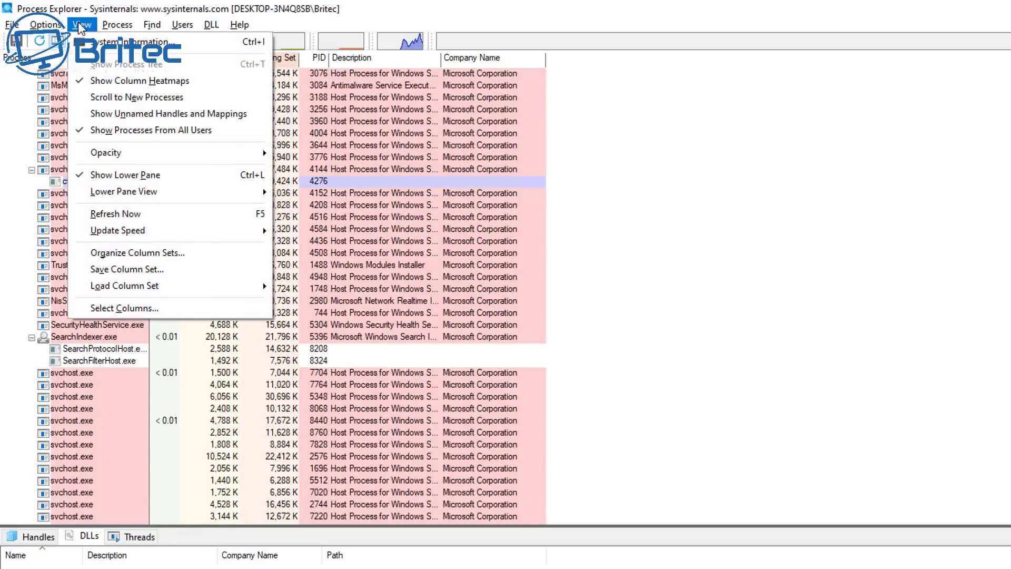
mouse_move(56, 25)
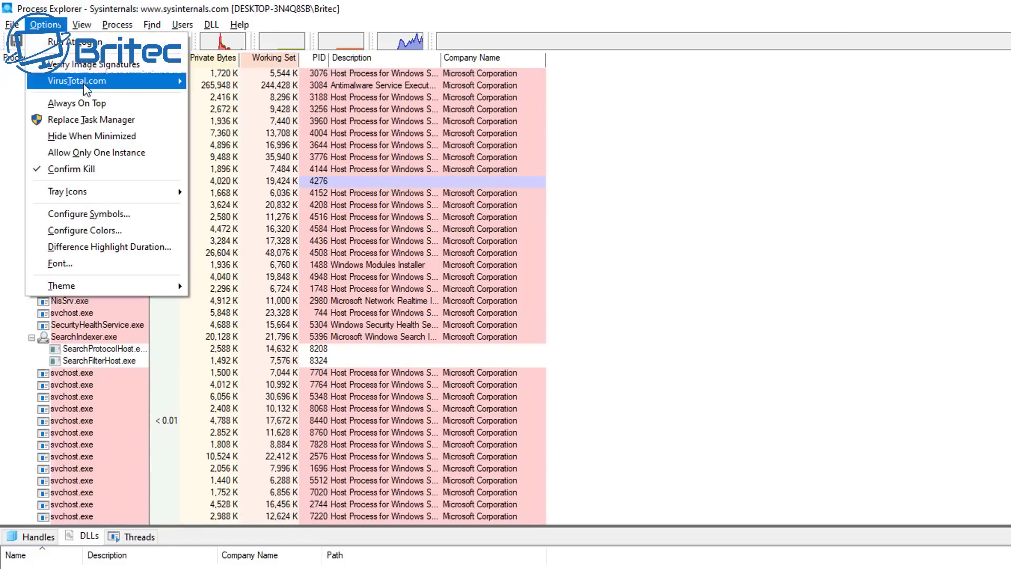
mouse_move(106, 81)
left_click(230, 87)
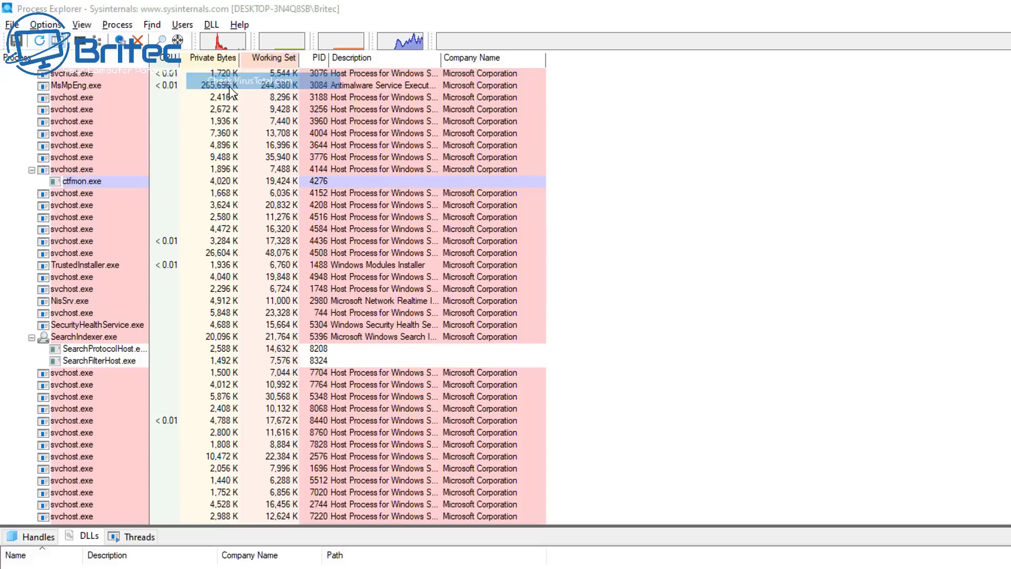
left_click(778, 476)
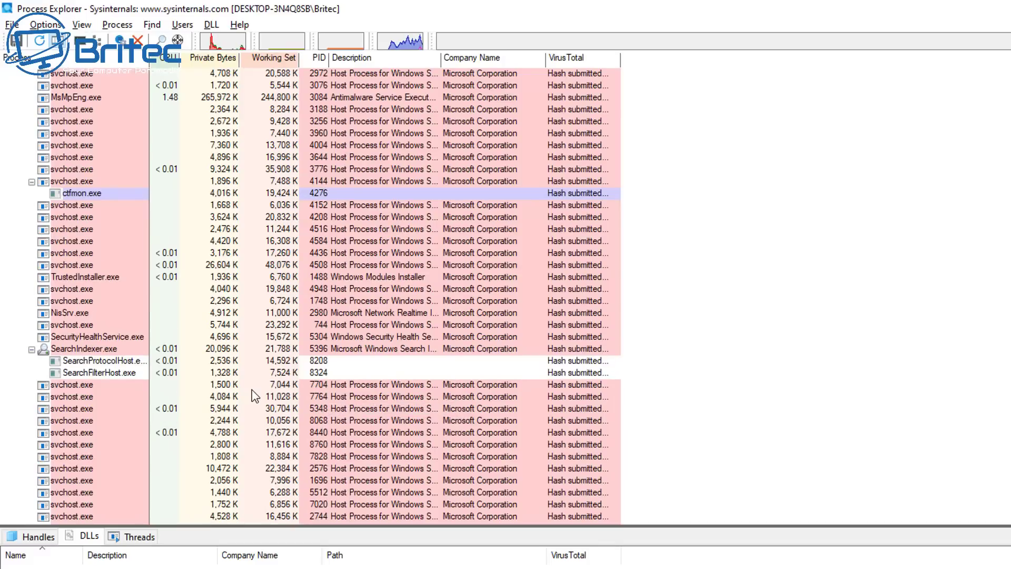
scroll(90, 366, "down", 5)
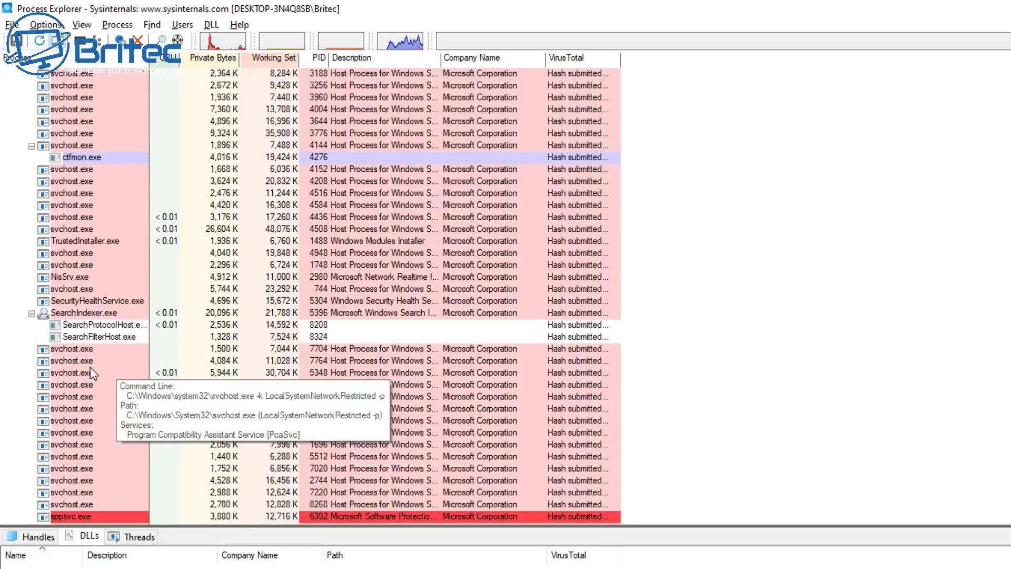
scroll(117, 408, "down", 2)
scroll(111, 414, "down", 2)
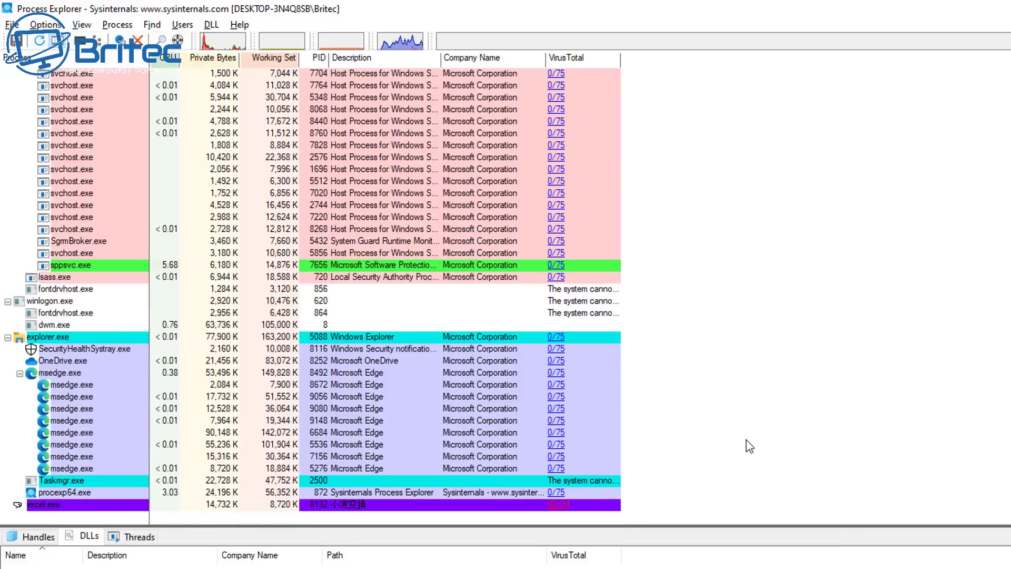
mouse_move(19, 511)
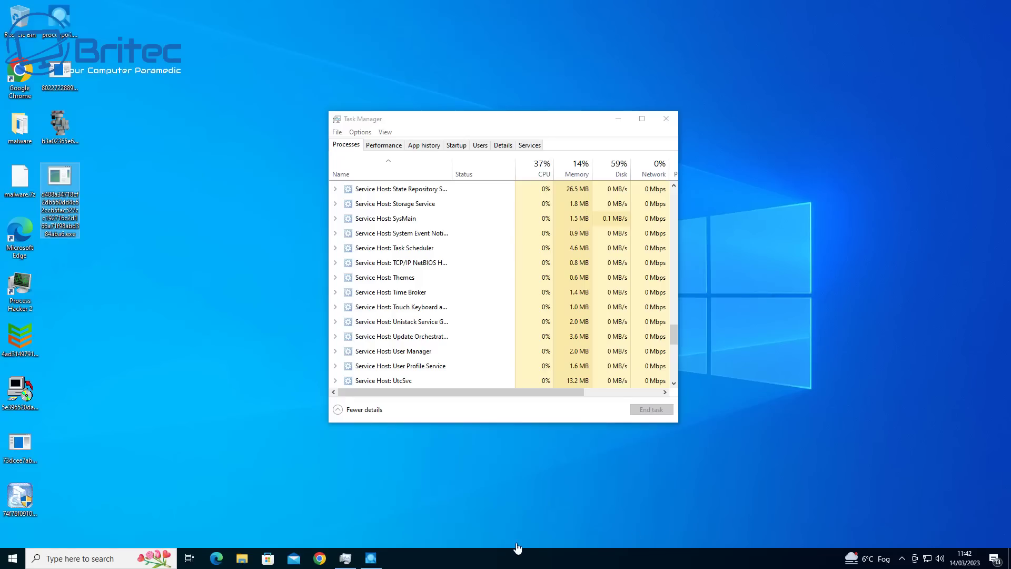
Return to Process Explorer, view the VirusTotal report for the excel.exe process, and close the browser.
left_click(372, 559)
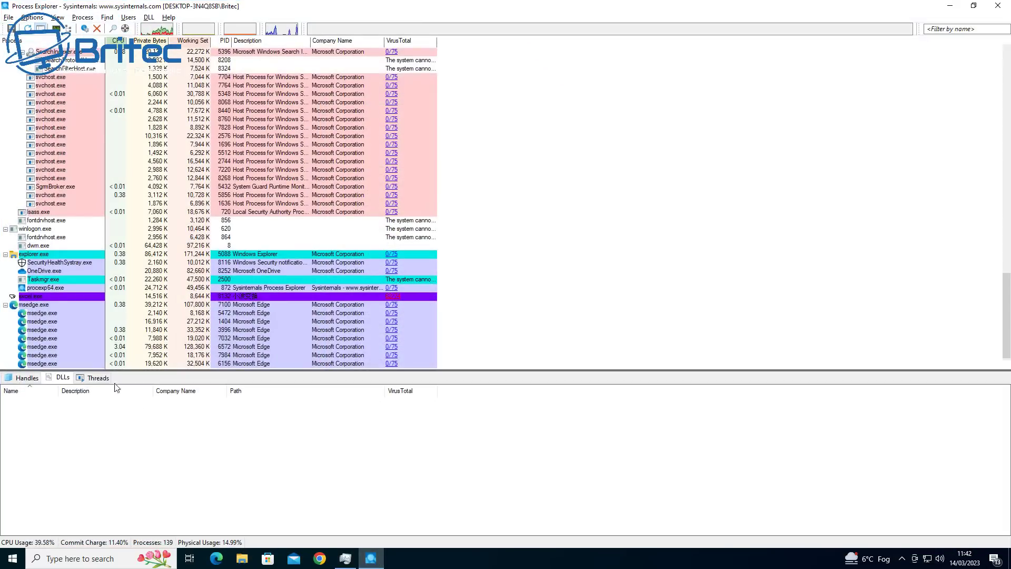
left_click(47, 238)
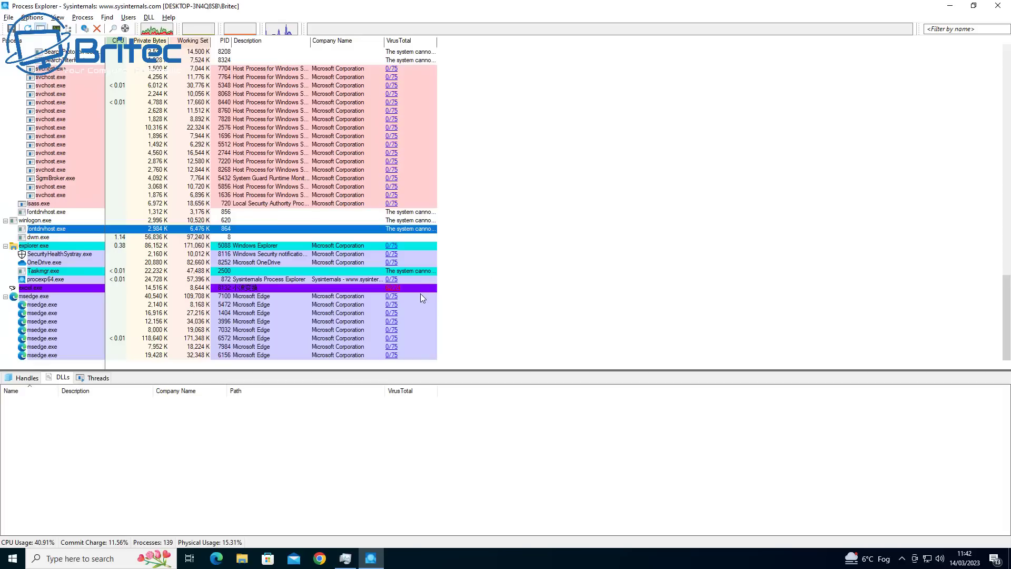
left_click(393, 288)
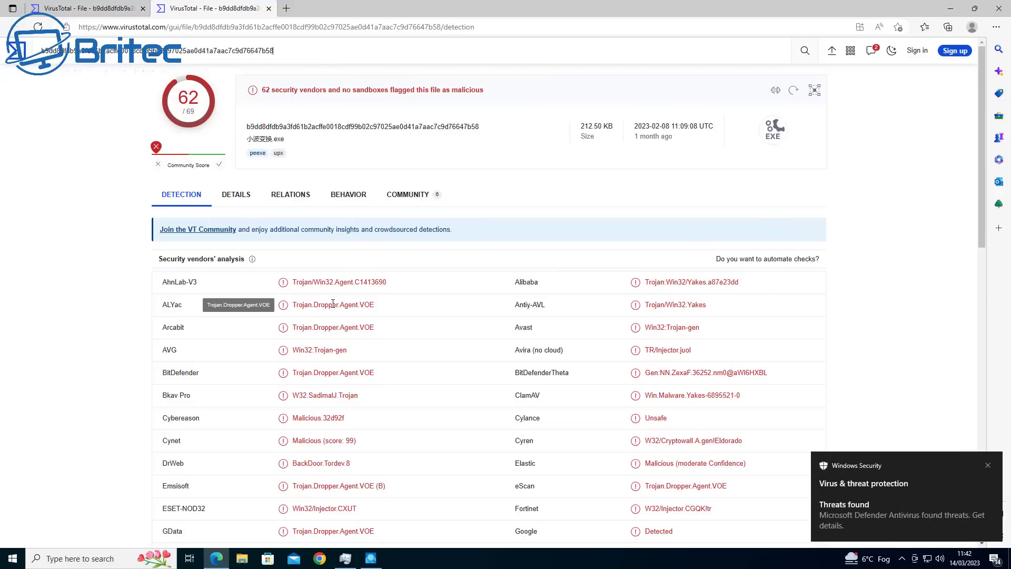
left_click(997, 15)
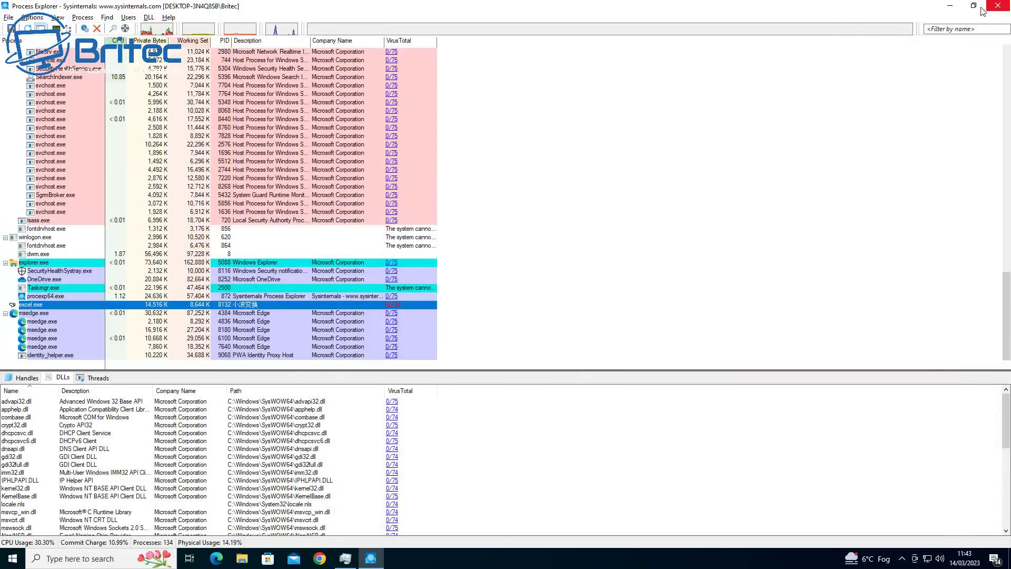
Minimize Process Explorer and Task Manager and open the Update & Security section of Windows Settings.
left_click(951, 6)
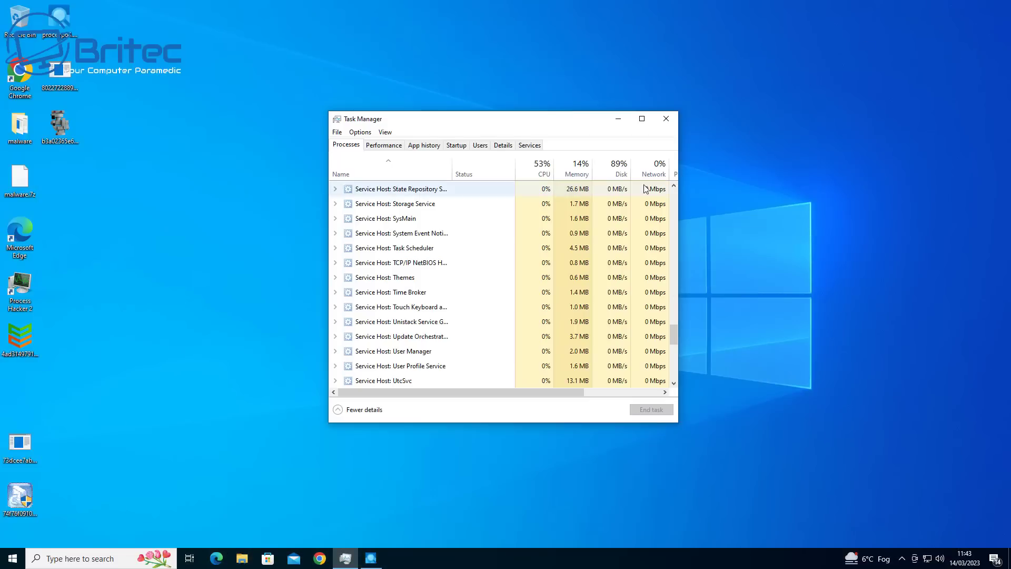
left_click(621, 123)
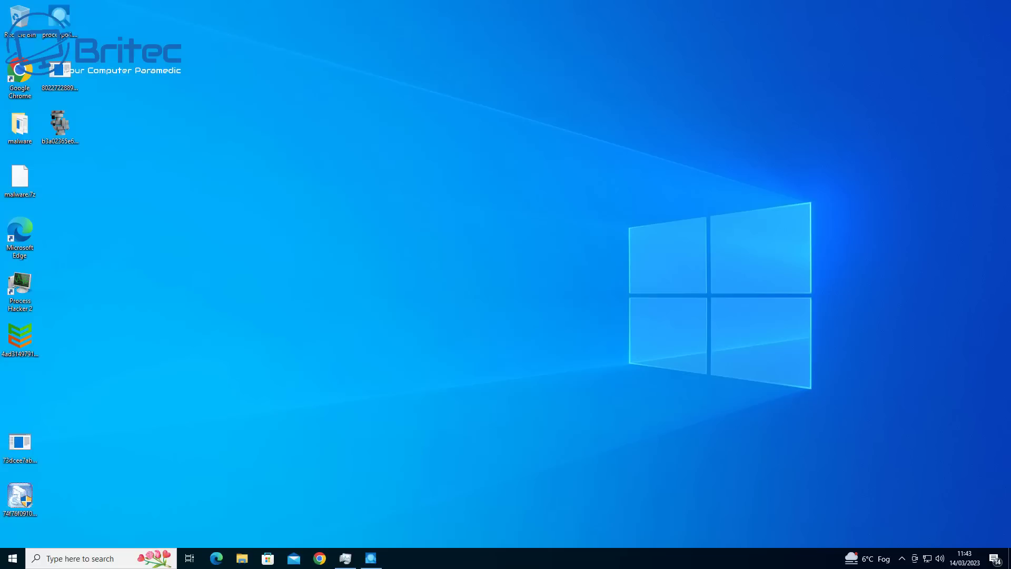
left_click(13, 559)
left_click(11, 511)
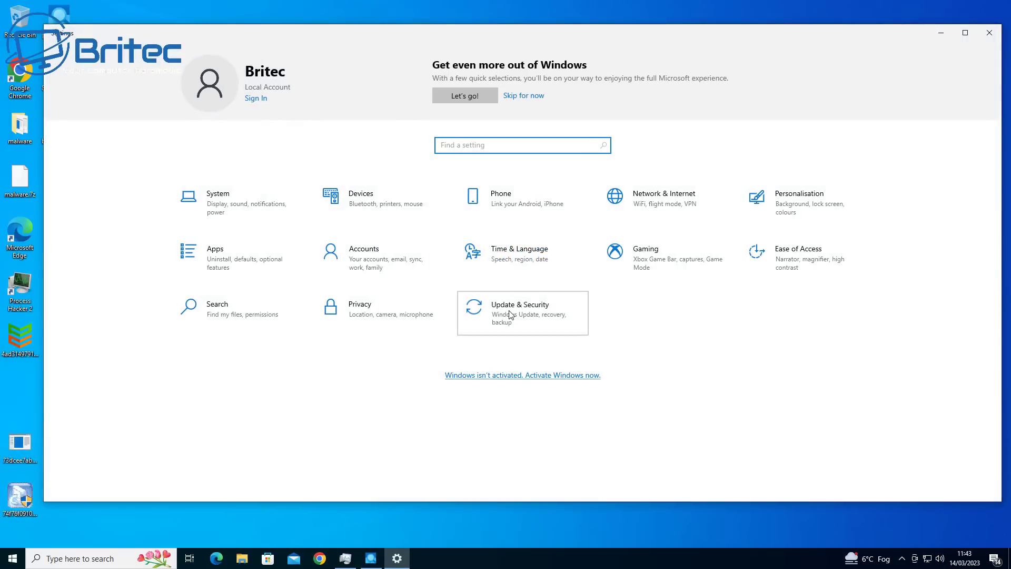
left_click(510, 315)
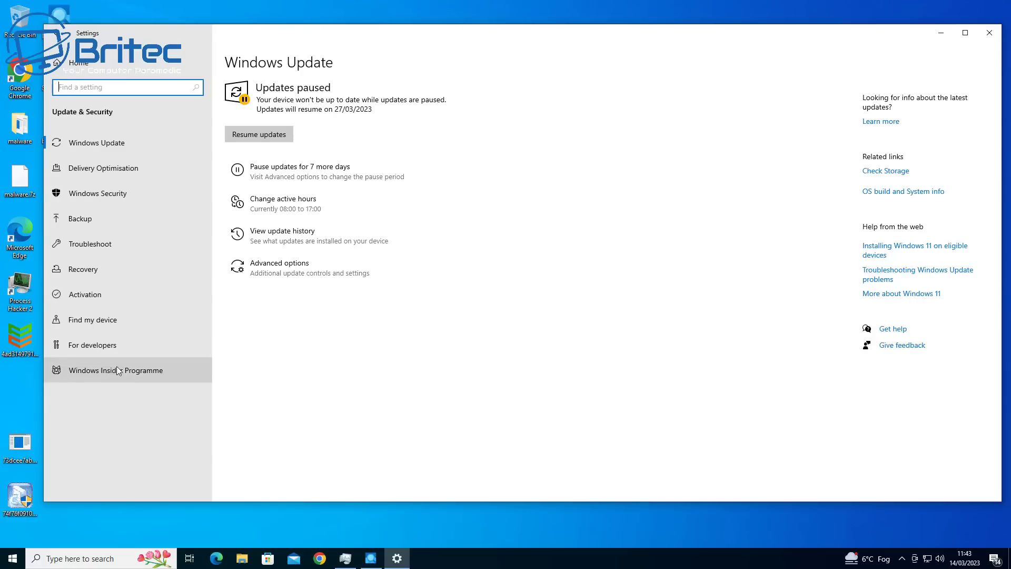
Open Windows Security from Update & Security and go to the Virus & threat protection settings.
left_click(96, 193)
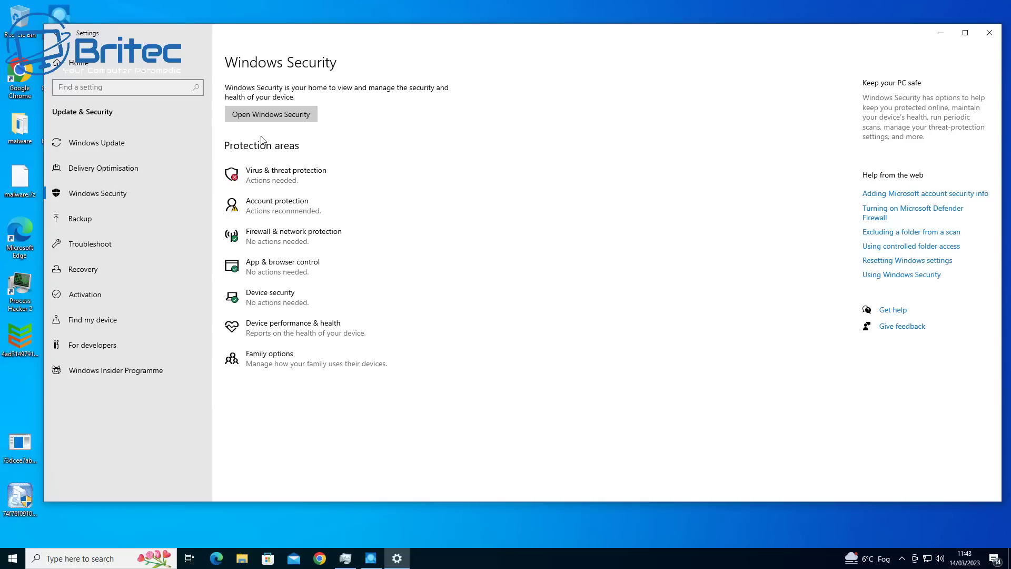
left_click(266, 115)
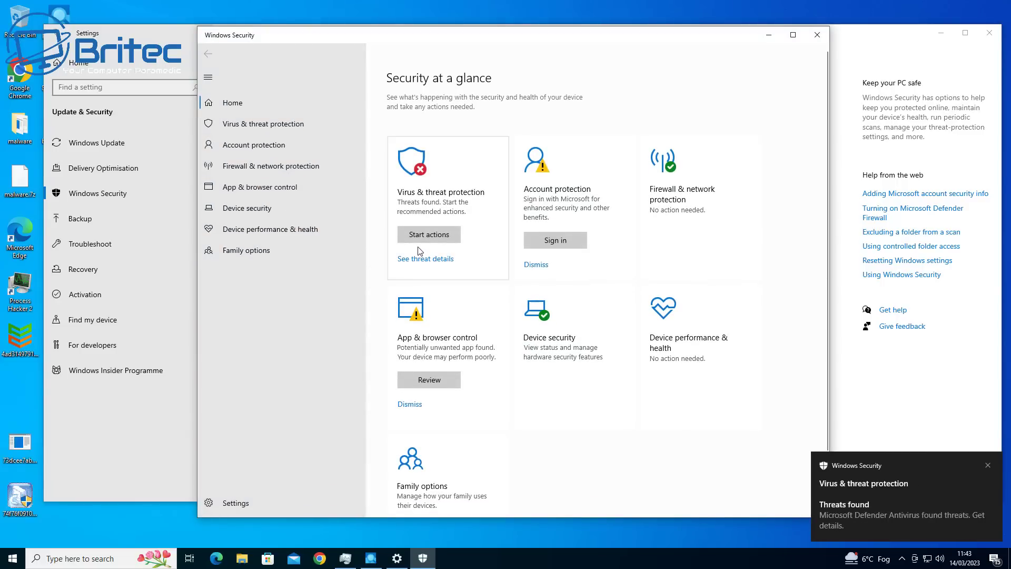
left_click(274, 124)
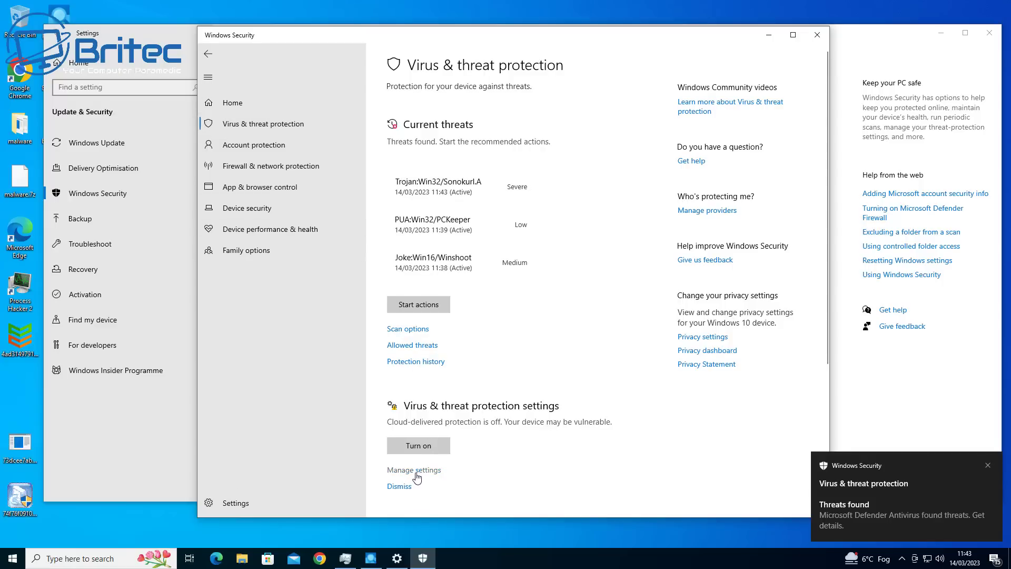
left_click(414, 469)
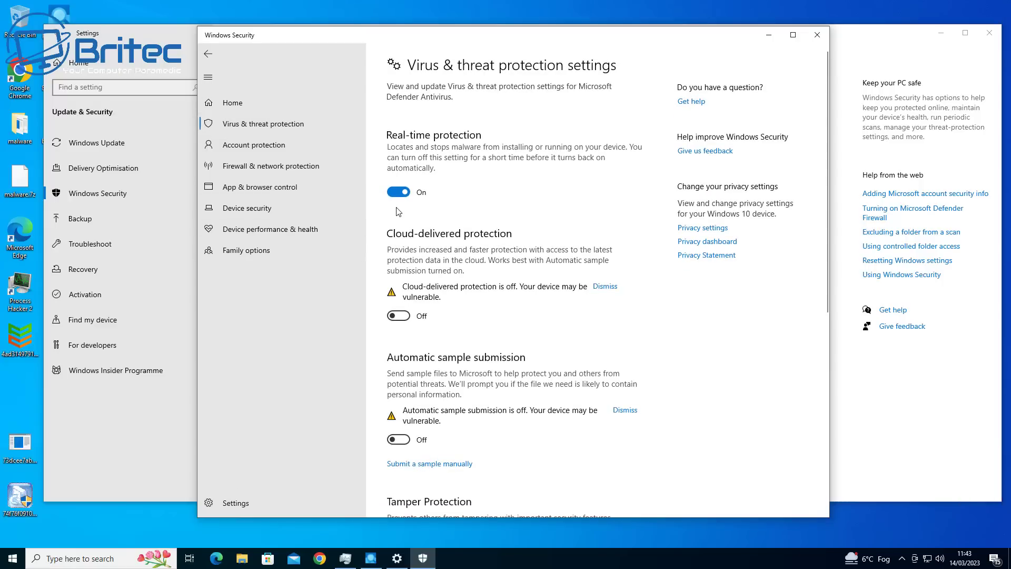
Turn on cloud-delivered protection, automatic sample submission and Tamper Protection, allowing the administrator changes, and close Windows Security.
left_click(399, 315)
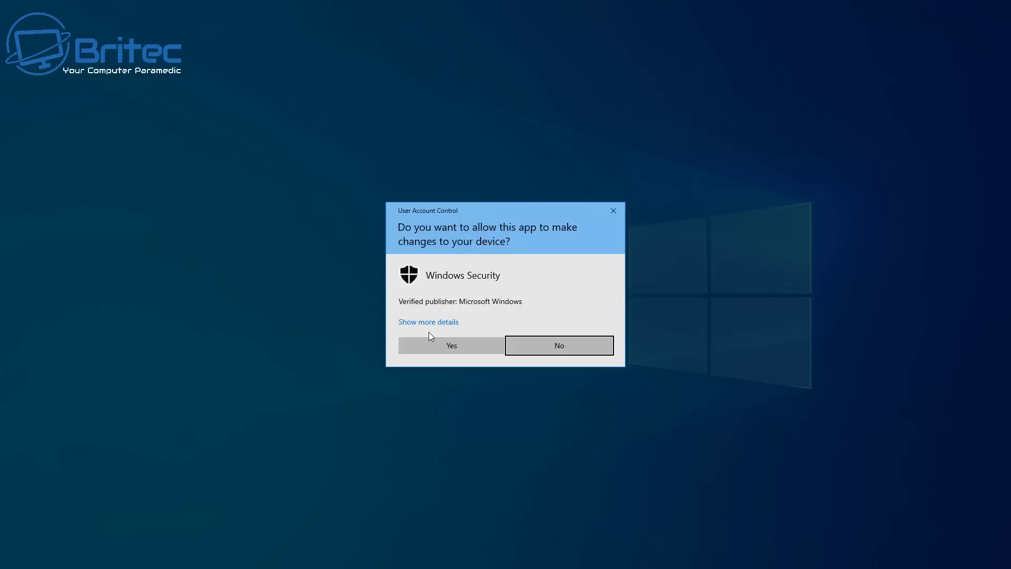
left_click(444, 348)
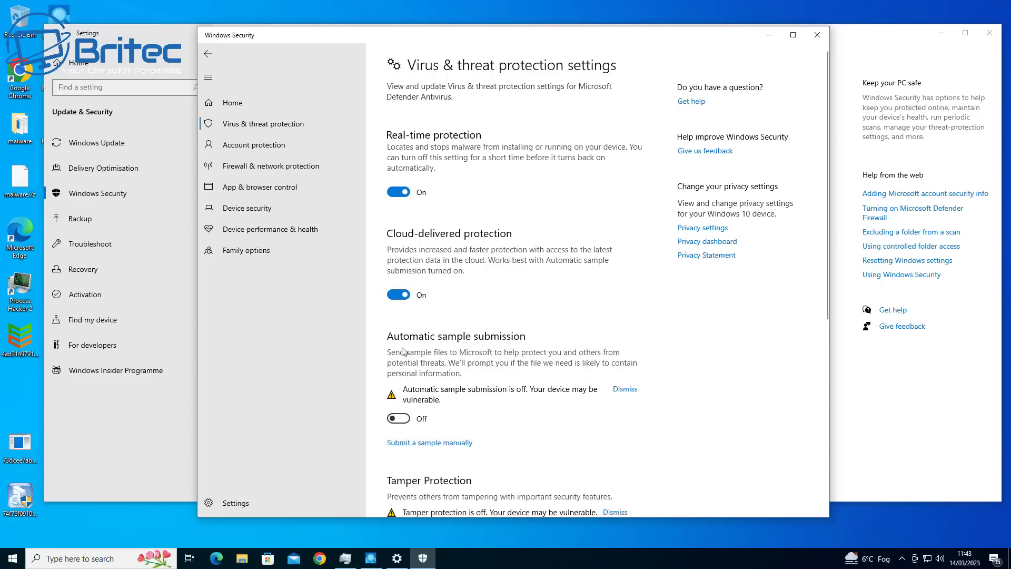
left_click(407, 419)
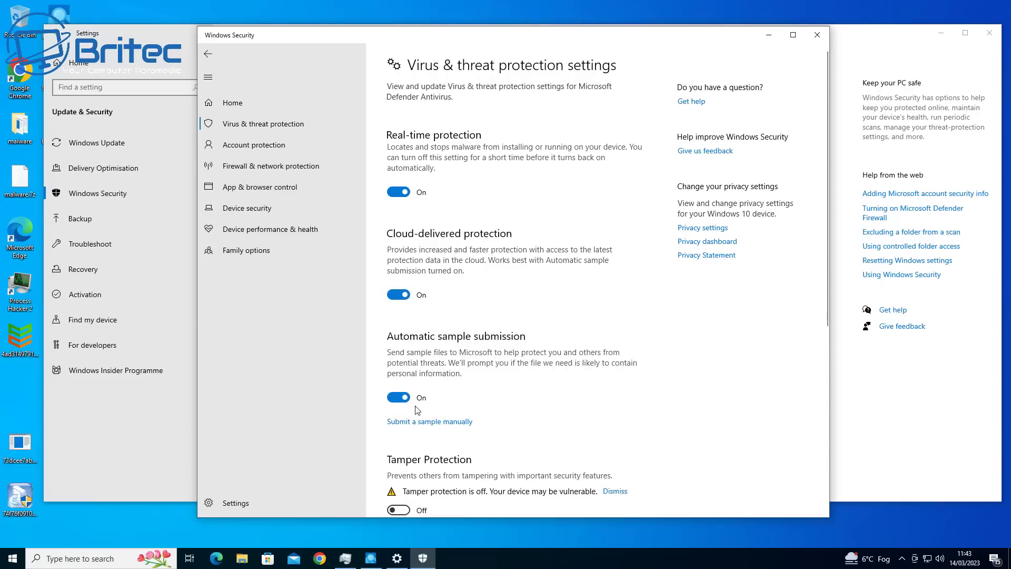
scroll(406, 369, "down", 5)
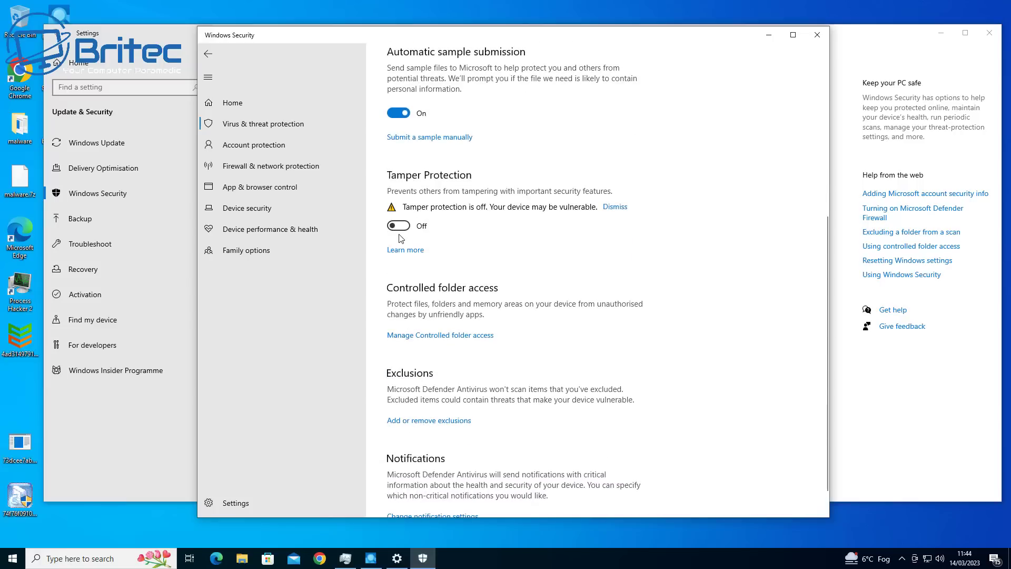
left_click(399, 226)
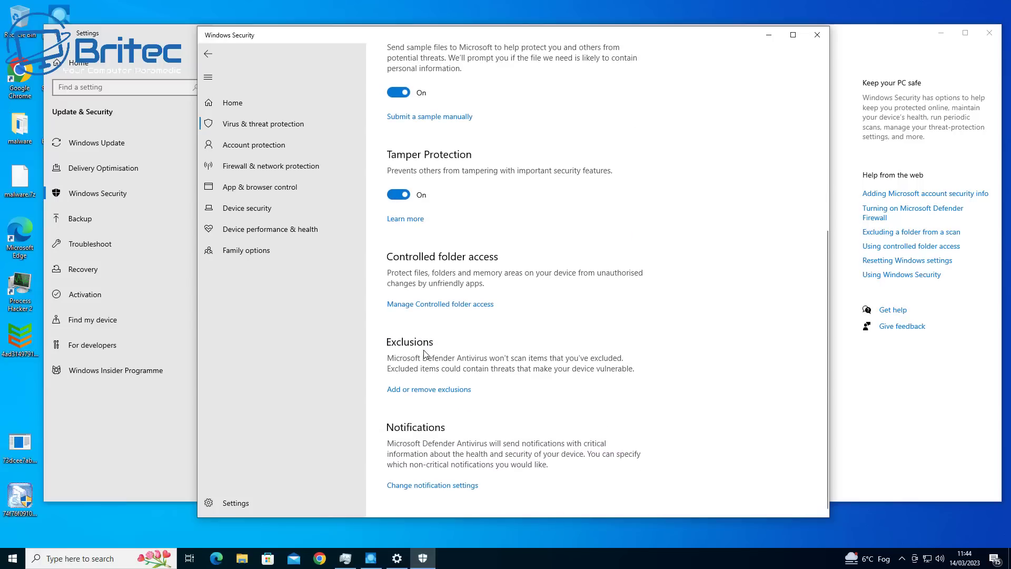
scroll(425, 353, "up", 5)
scroll(425, 353, "up", 1)
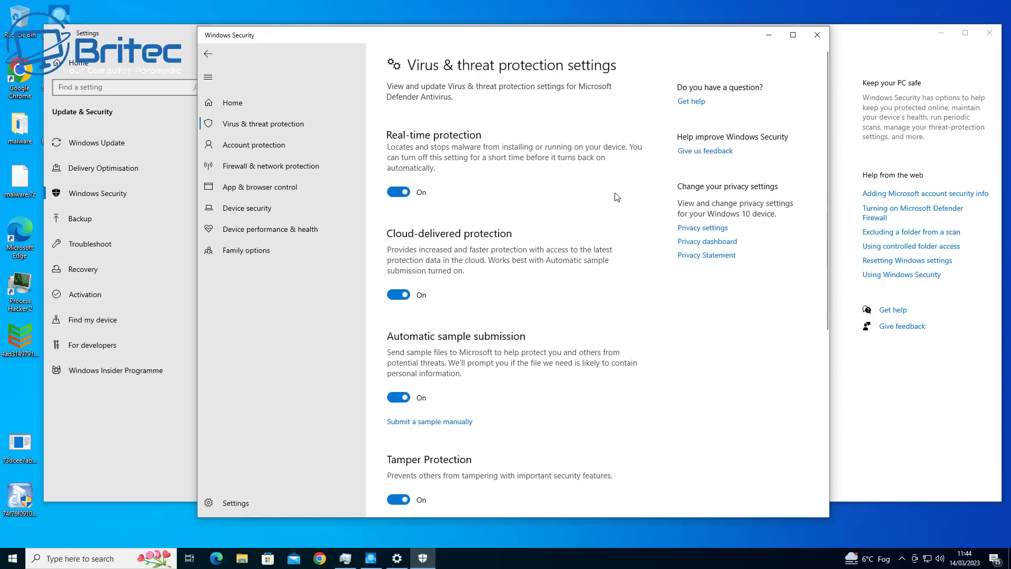
left_click(818, 42)
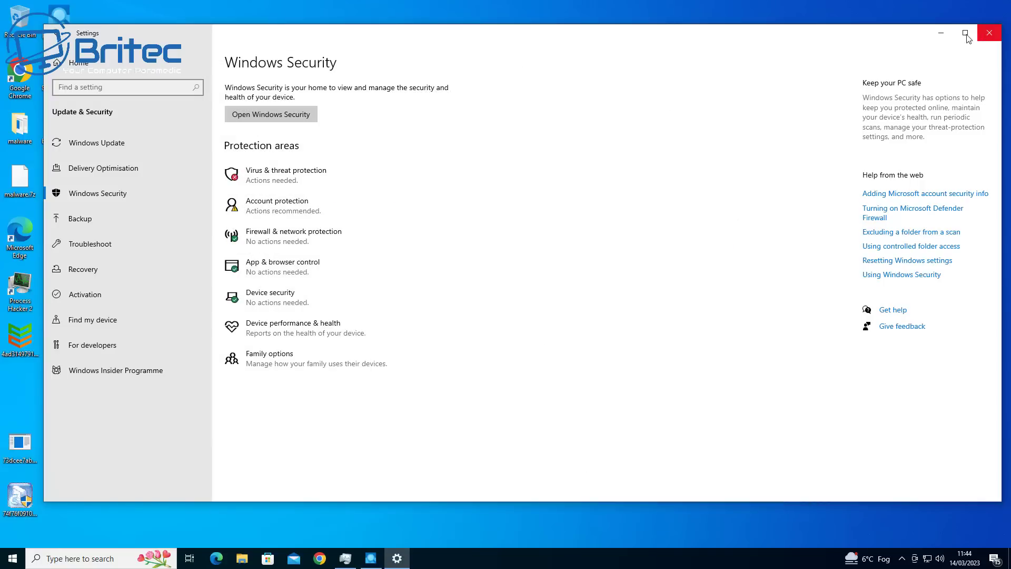
Reopen Virus & threat protection, start the recommended actions on the current threats and run a quick scan.
left_click(266, 174)
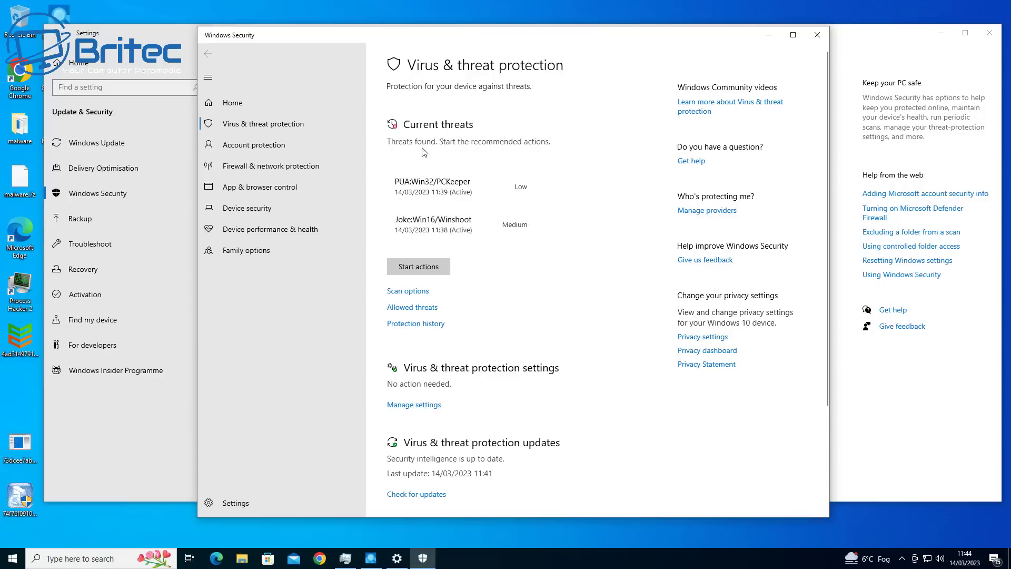
left_click(423, 267)
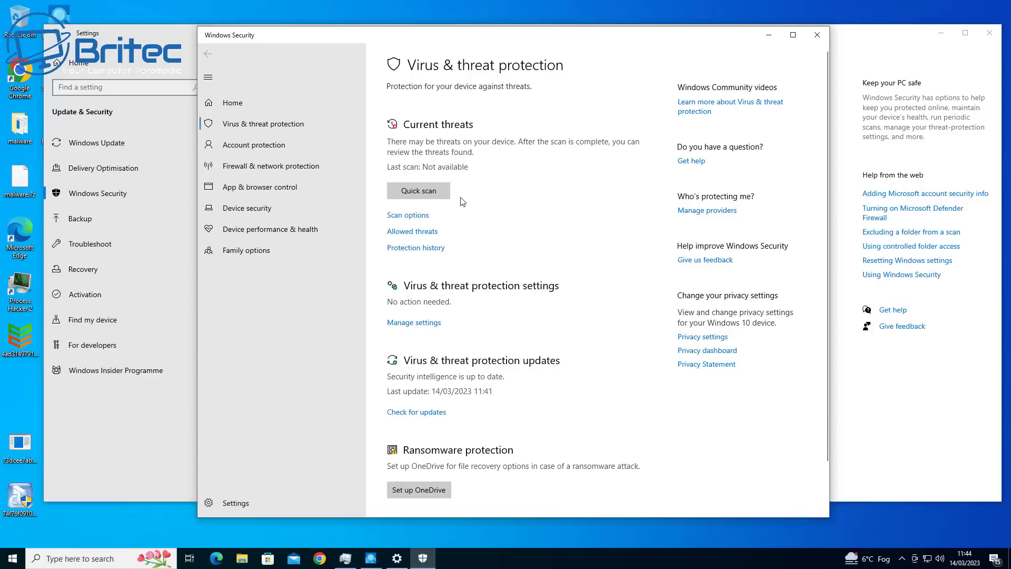
left_click(440, 192)
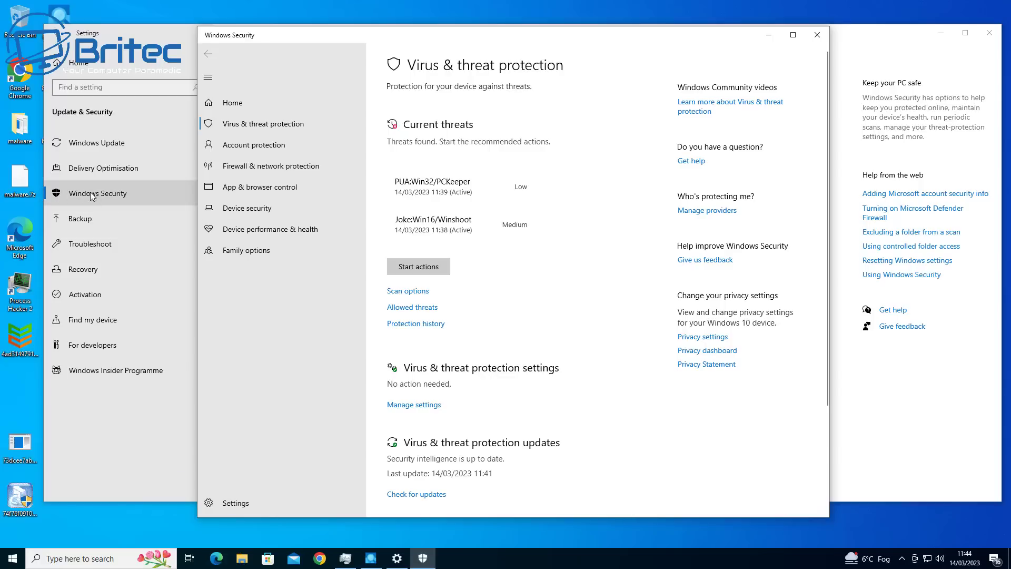
Check the files left in the desktop malware folder and the excel.exe process in Process Explorer.
double_click(23, 128)
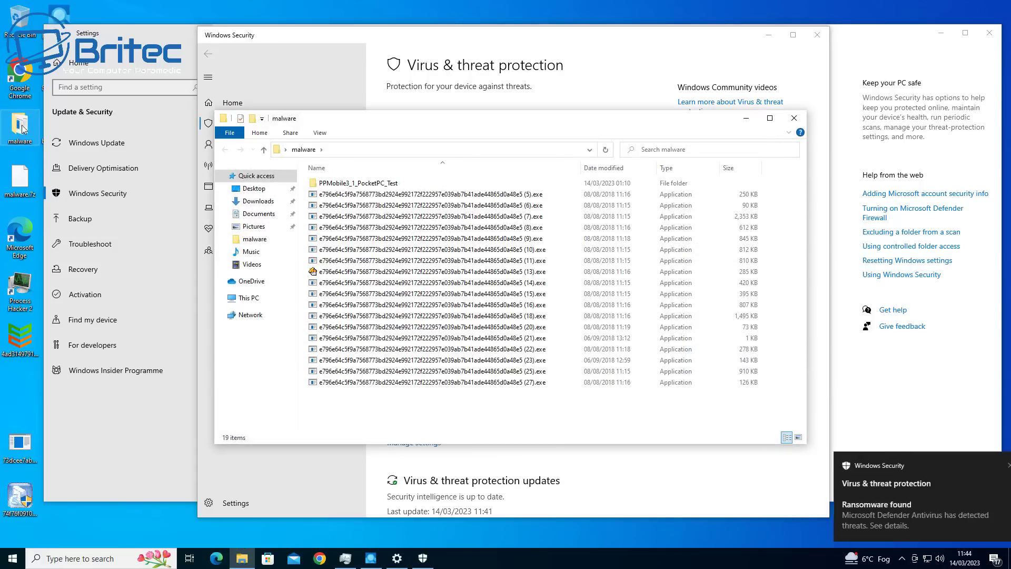
left_click(796, 121)
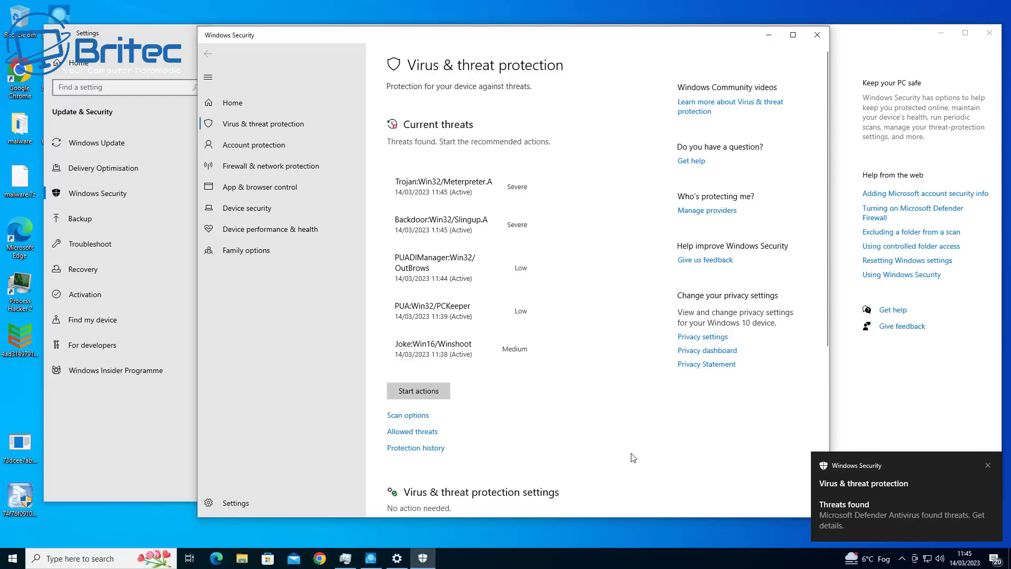
left_click(371, 561)
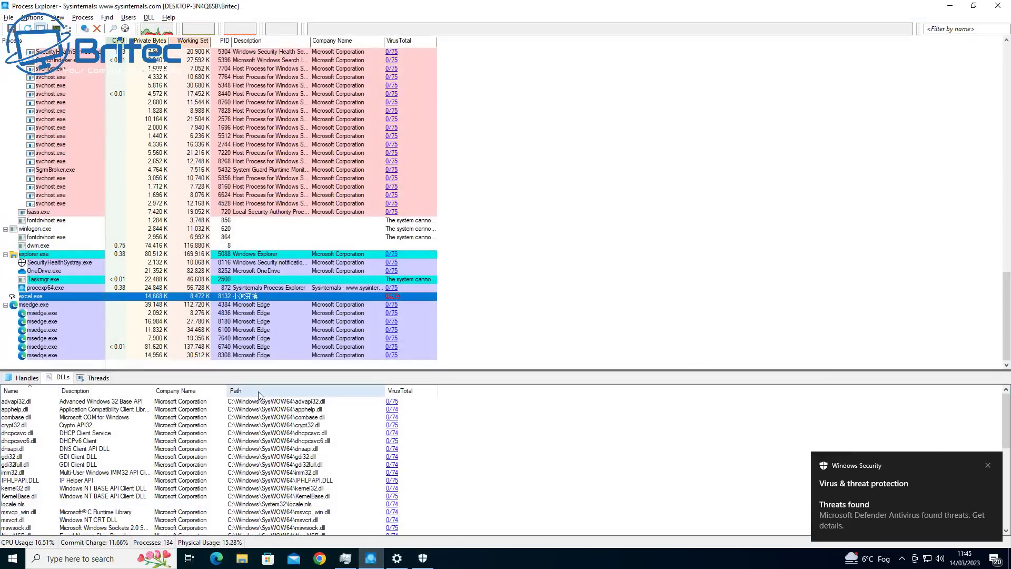
mouse_move(30, 299)
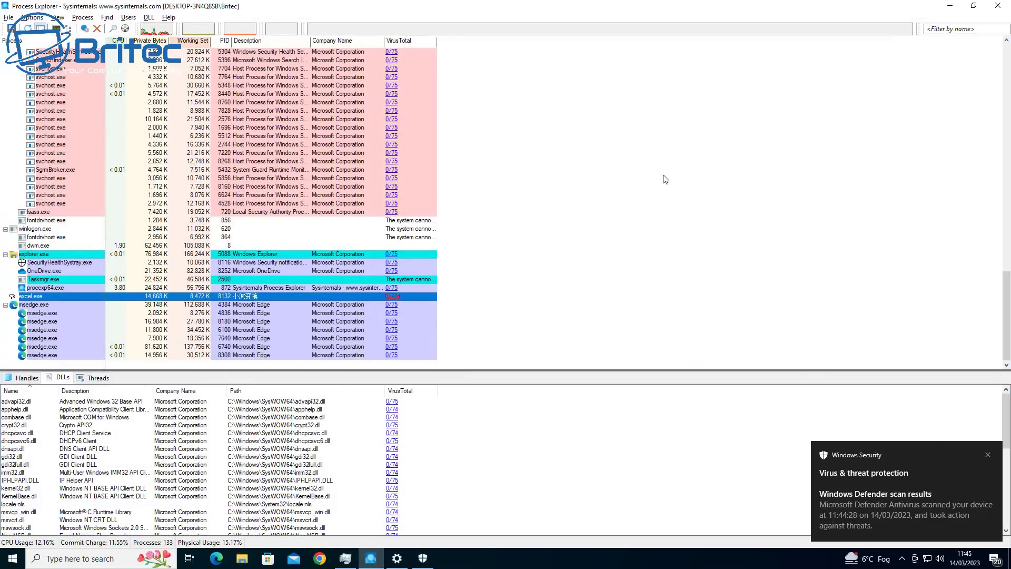
left_click(952, 7)
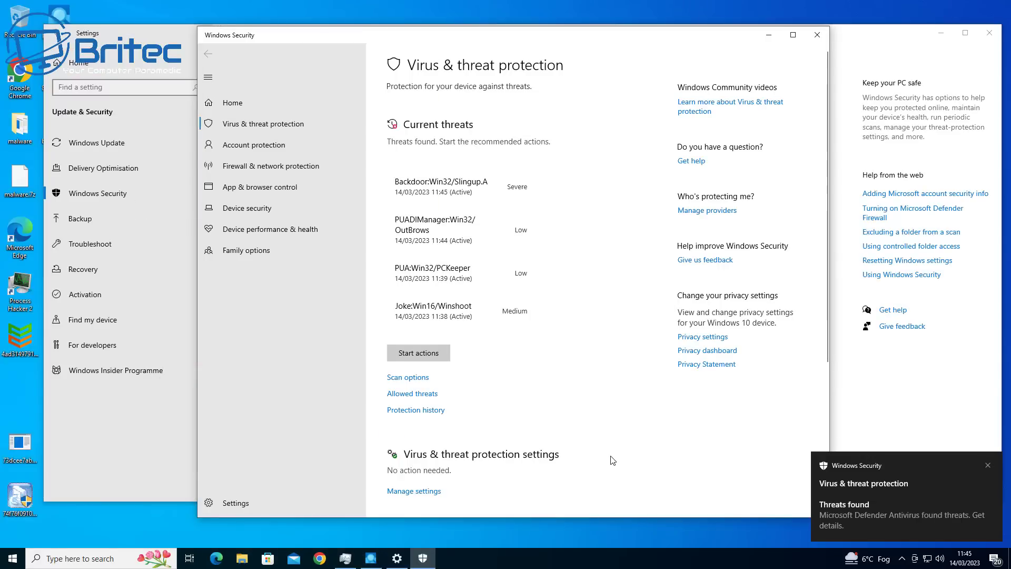
Start the recommended actions on the listed threats from the scan options and run a full scan.
left_click(414, 383)
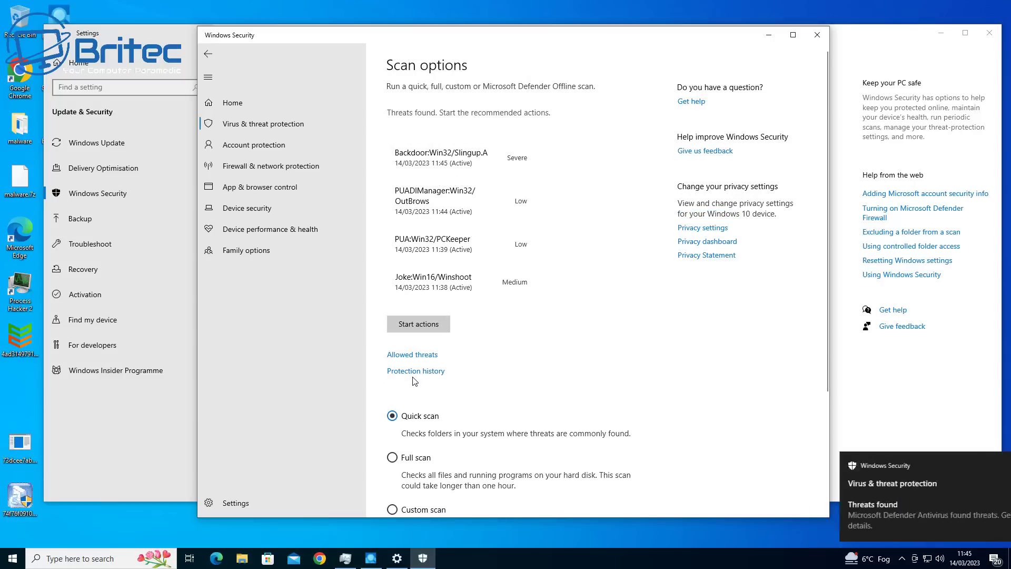
left_click(401, 458)
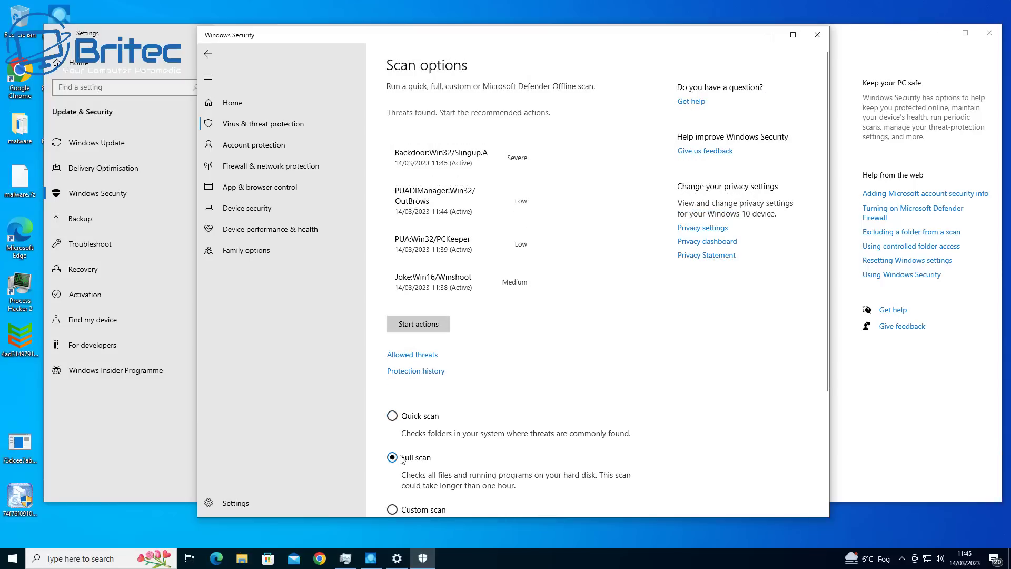
left_click(419, 324)
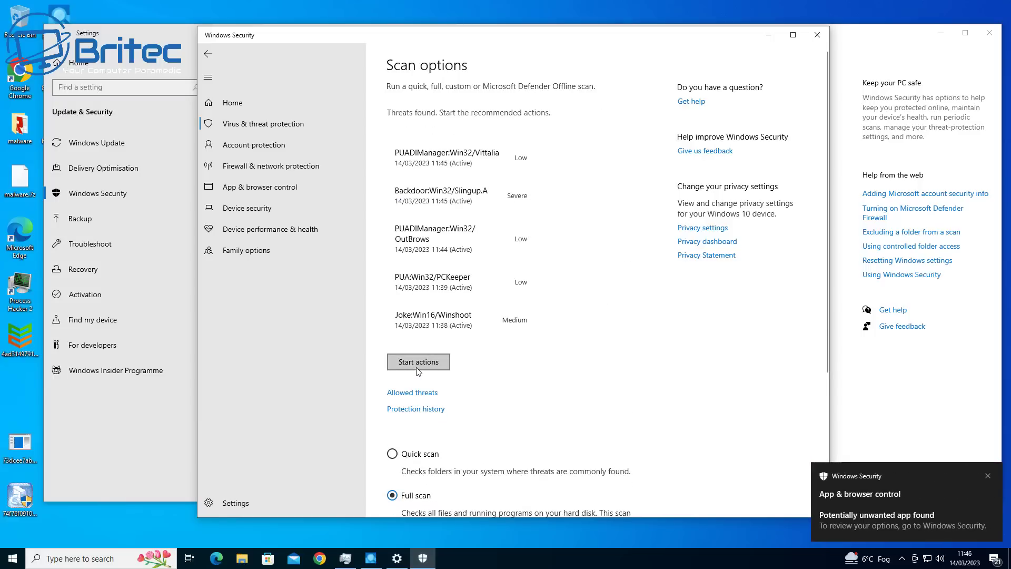
left_click(417, 368)
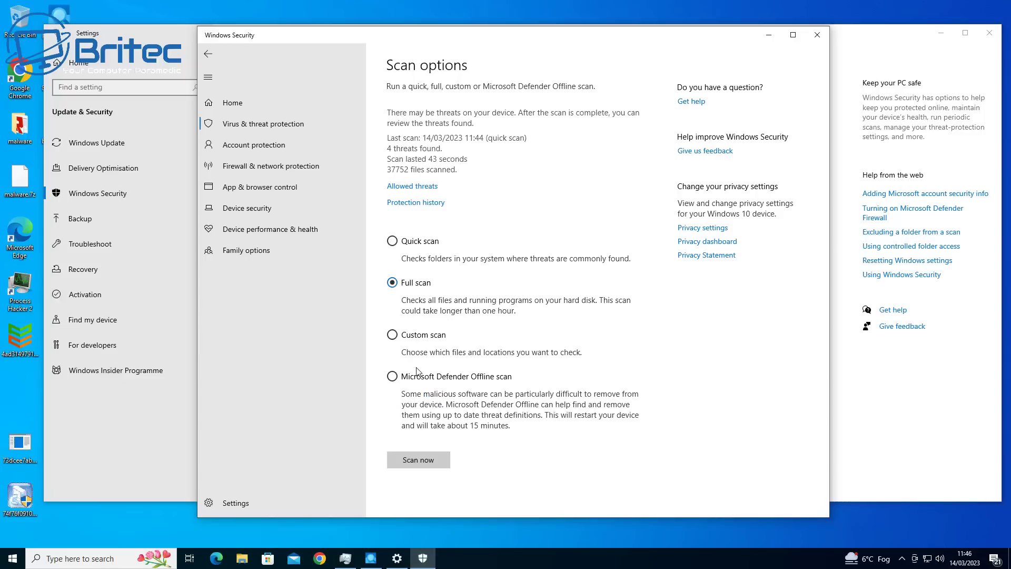
left_click(416, 461)
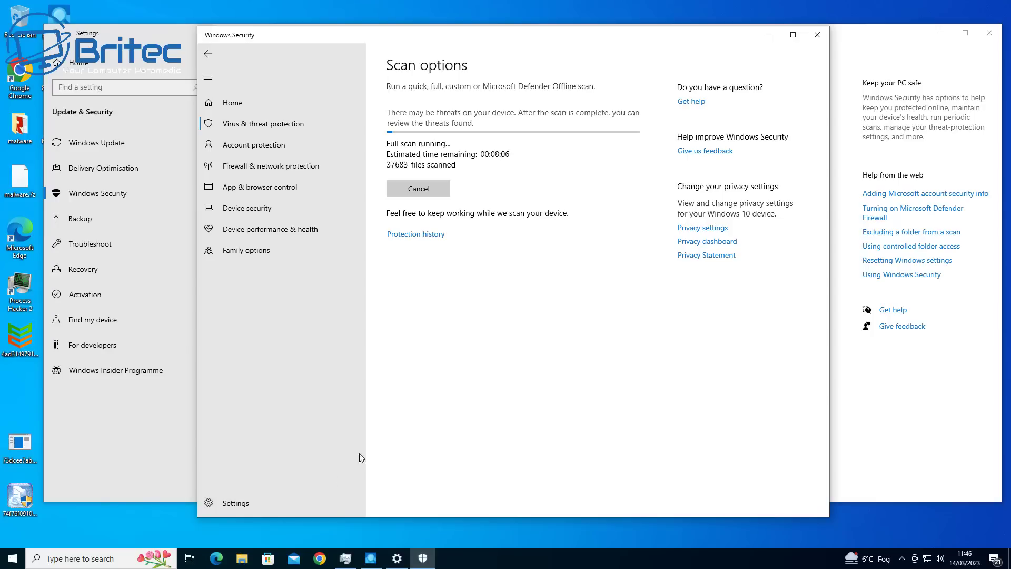
Switch to Process Explorer and check the excel.exe entry and the rest of the process list during the full scan.
left_click(371, 562)
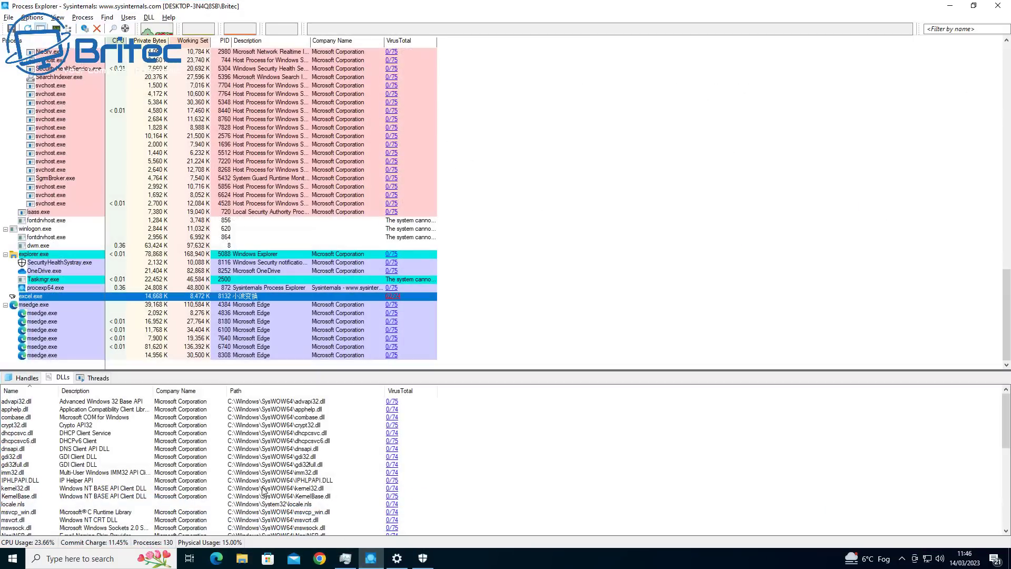
mouse_move(36, 298)
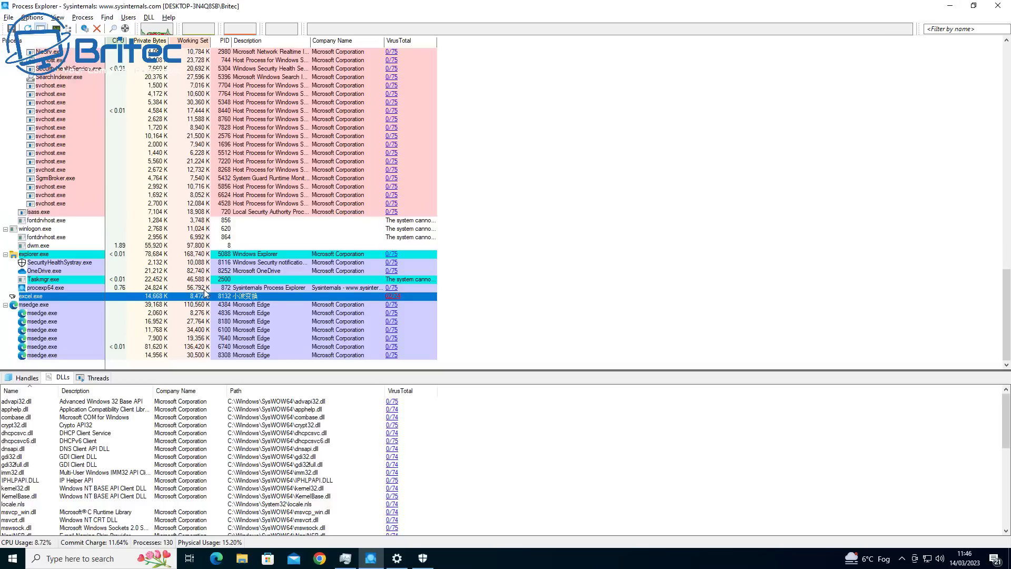
scroll(205, 293, "up", 7)
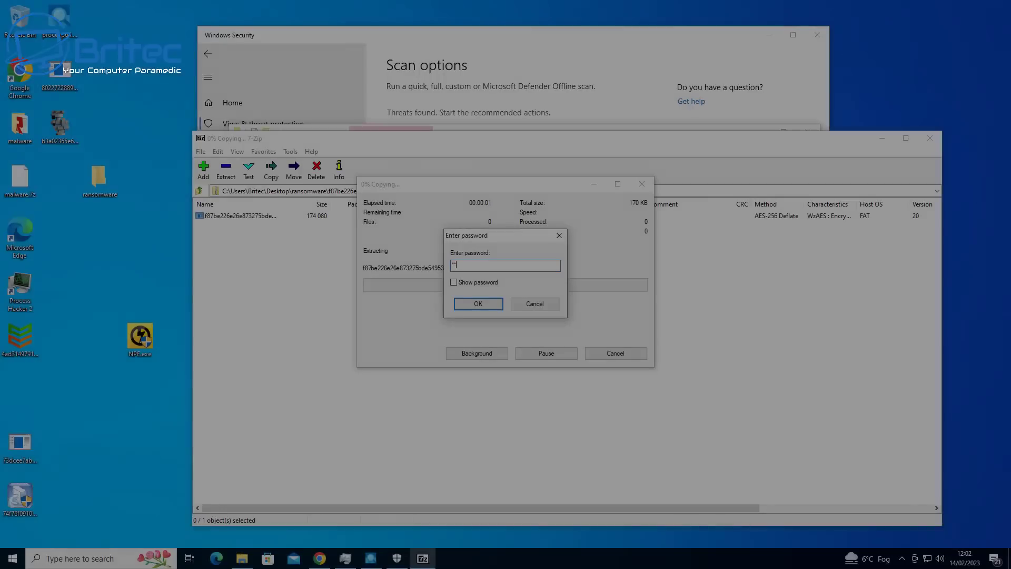
Enter the archive password in 7-Zip to extract the ransomware executable, and dismiss the security notification and message dialog.
type("fe")
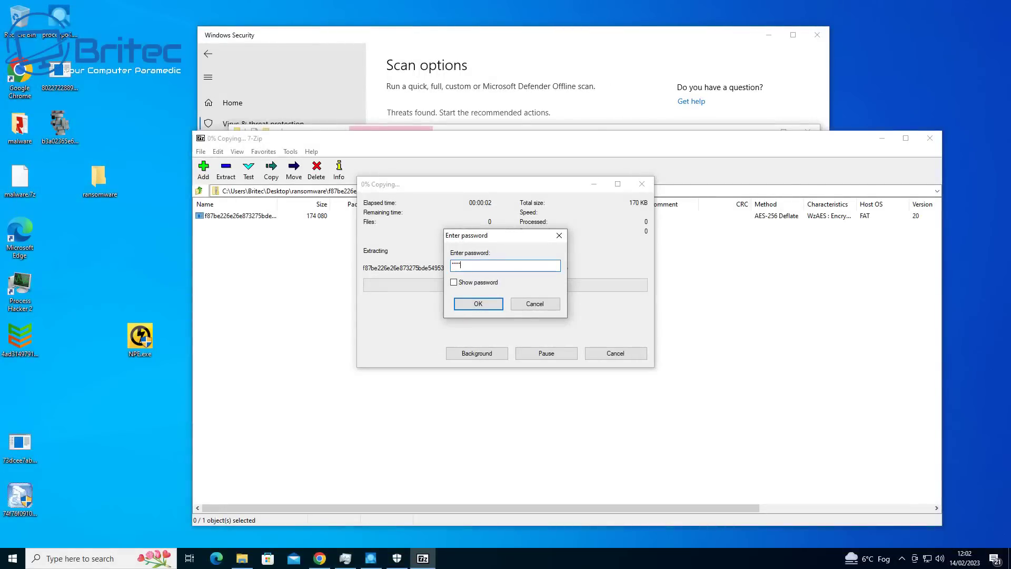
key("Return")
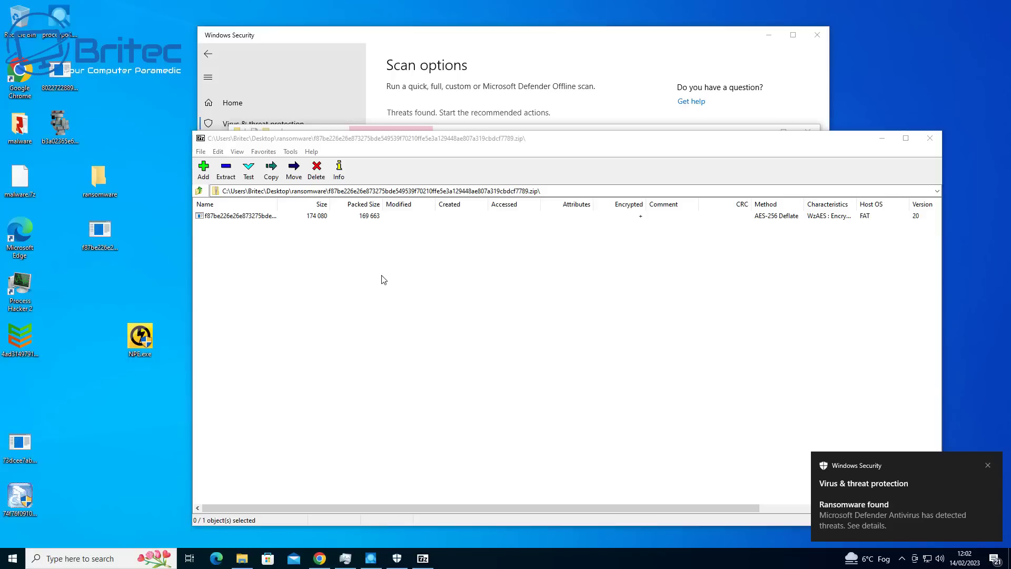
left_click(989, 466)
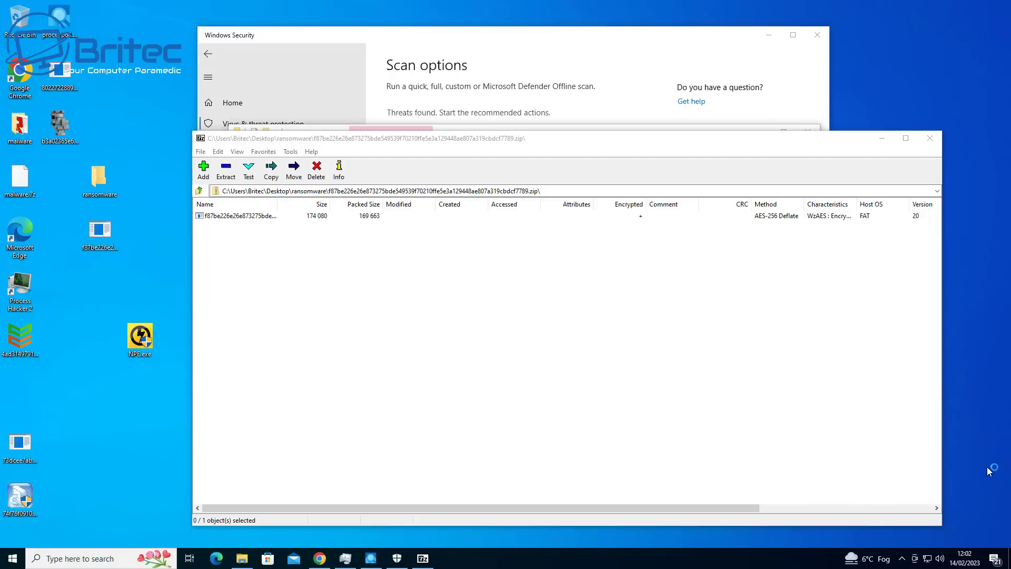
left_click(625, 292)
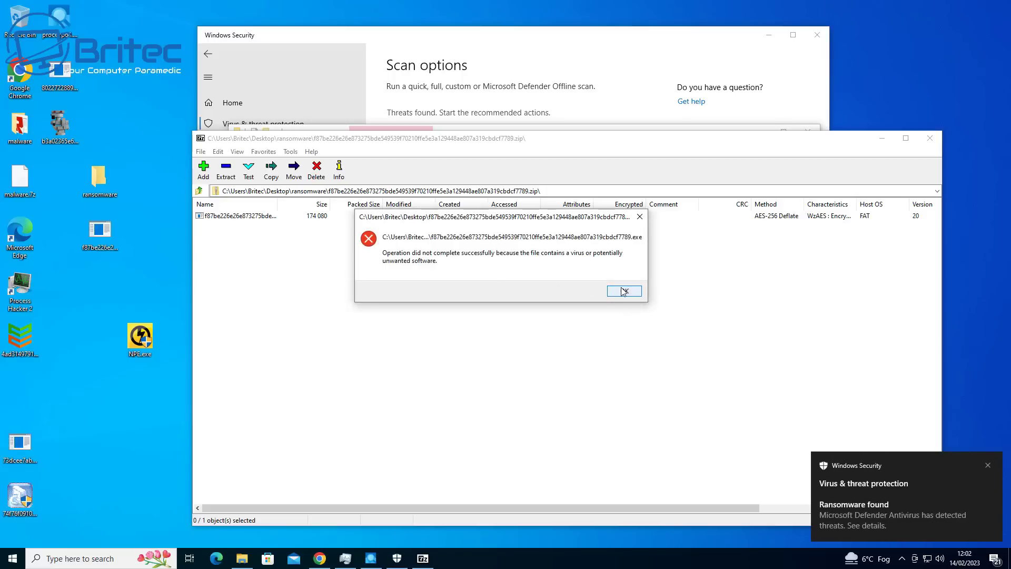
left_click(625, 292)
Try again to extract the ransomware executable from the ZIP onto the desktop, entering the archive password and closing the resulting dialog.
left_click_drag(241, 221, 133, 267)
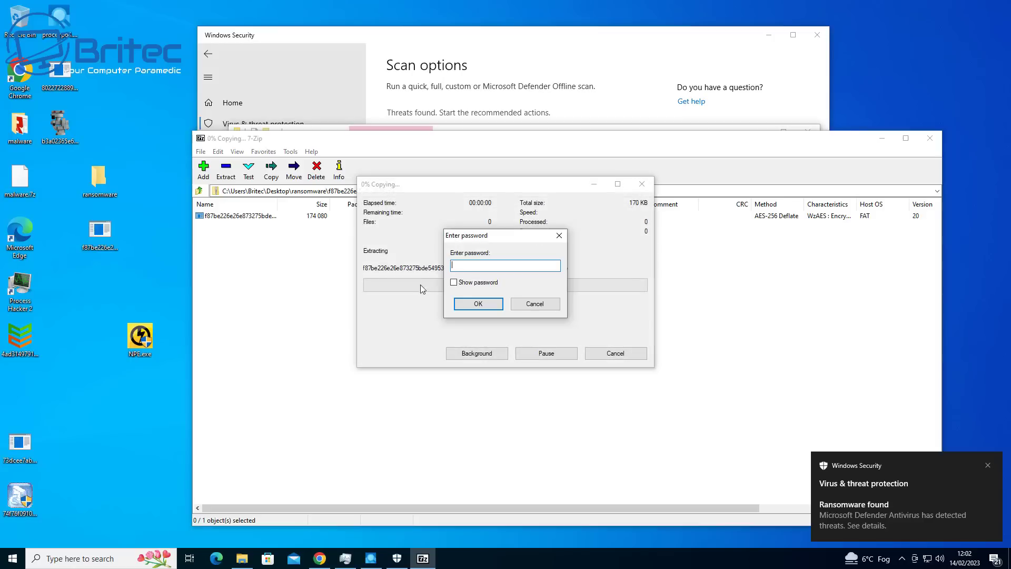
type("infec")
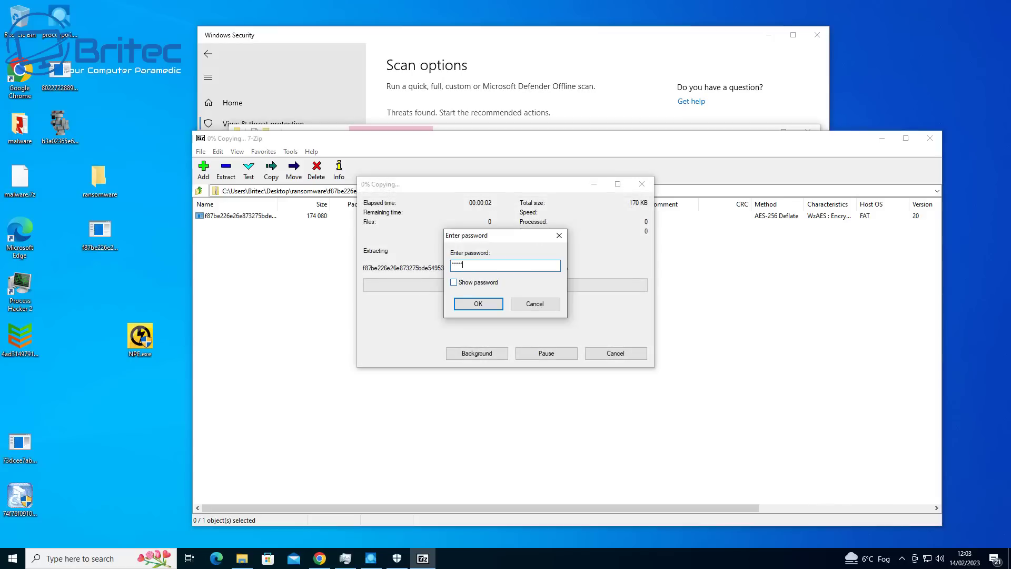
type("ted")
key("Return")
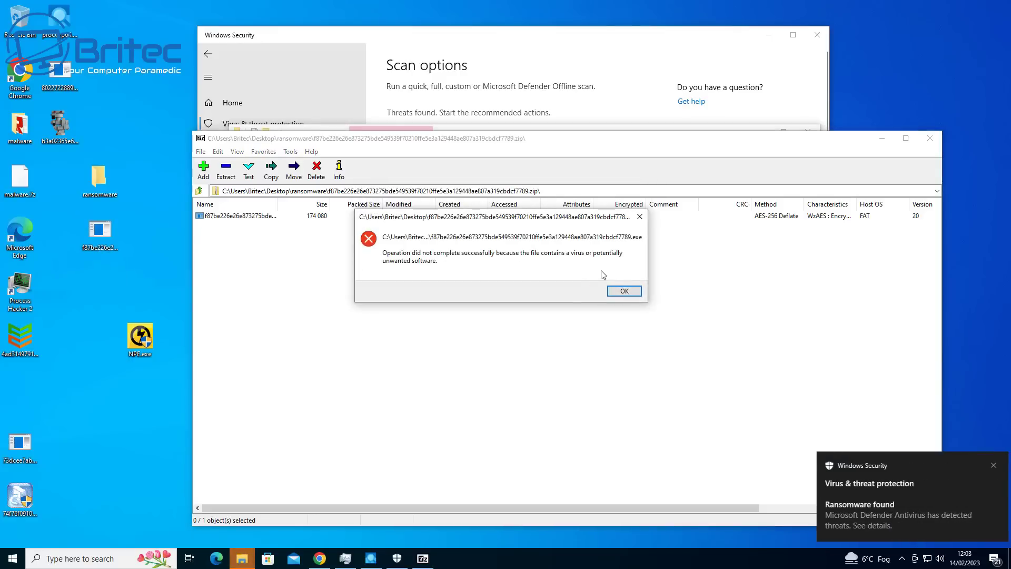
left_click(629, 295)
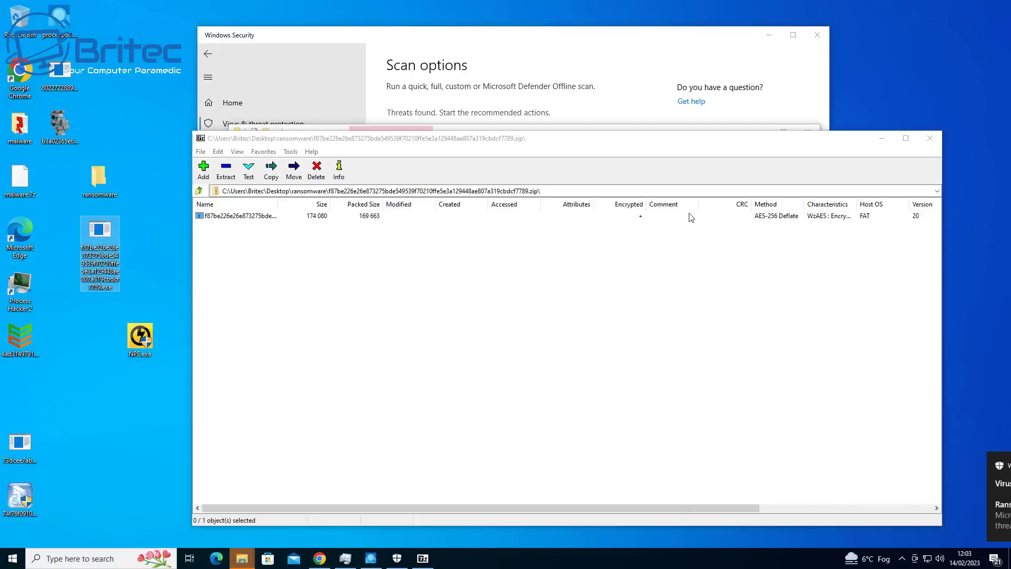
Retry moving the f87be226e26 ransomware executable to the desktop, cancel the move, and close its 7-Zip archive window.
mouse_move(243, 561)
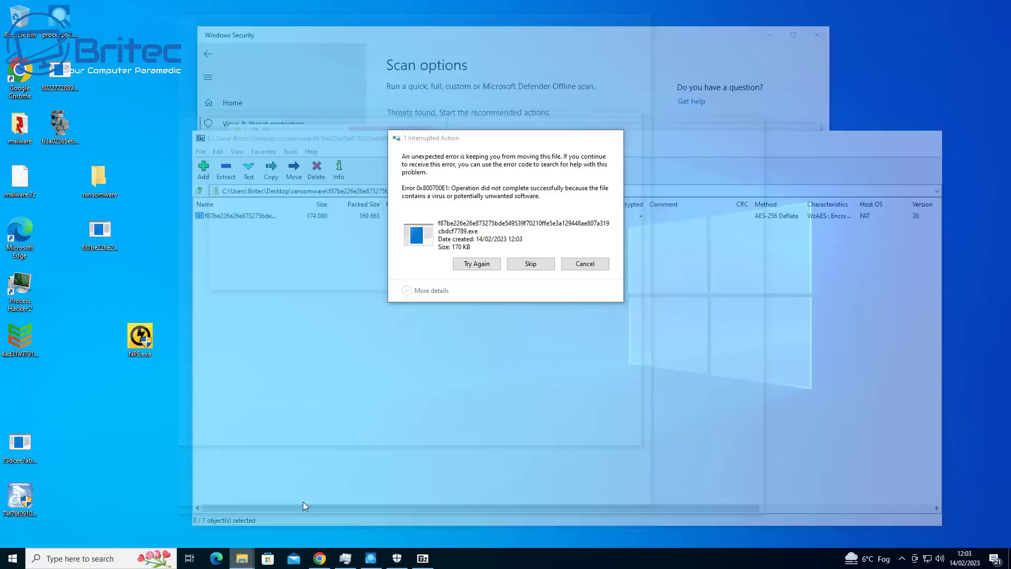
left_click(303, 502)
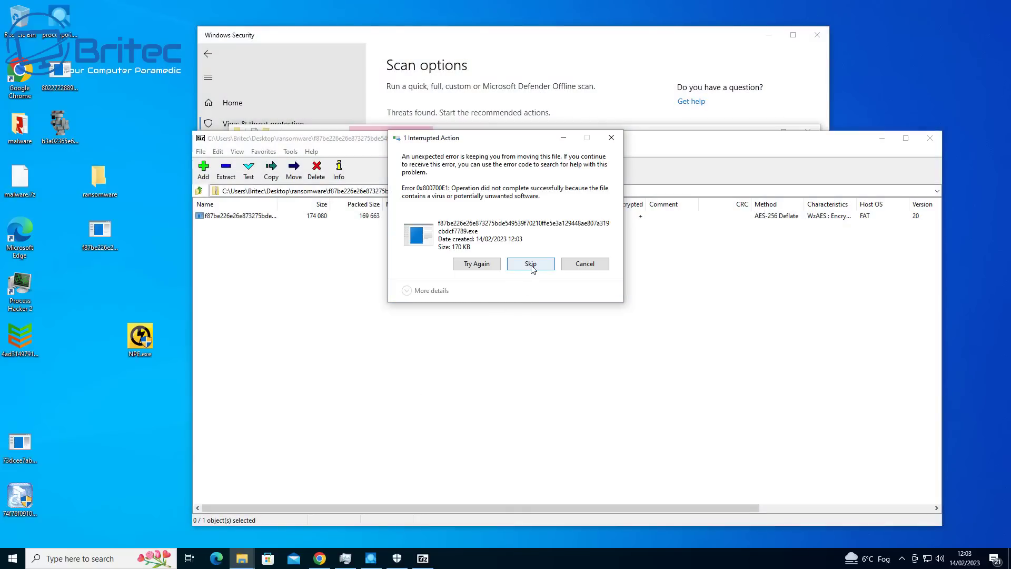
left_click(479, 266)
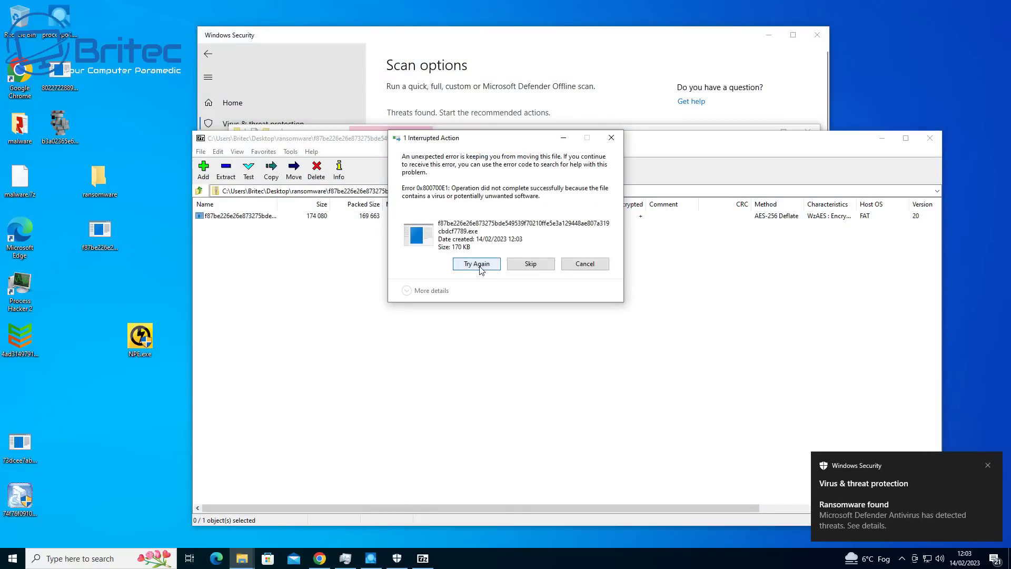
left_click(479, 266)
left_click(479, 265)
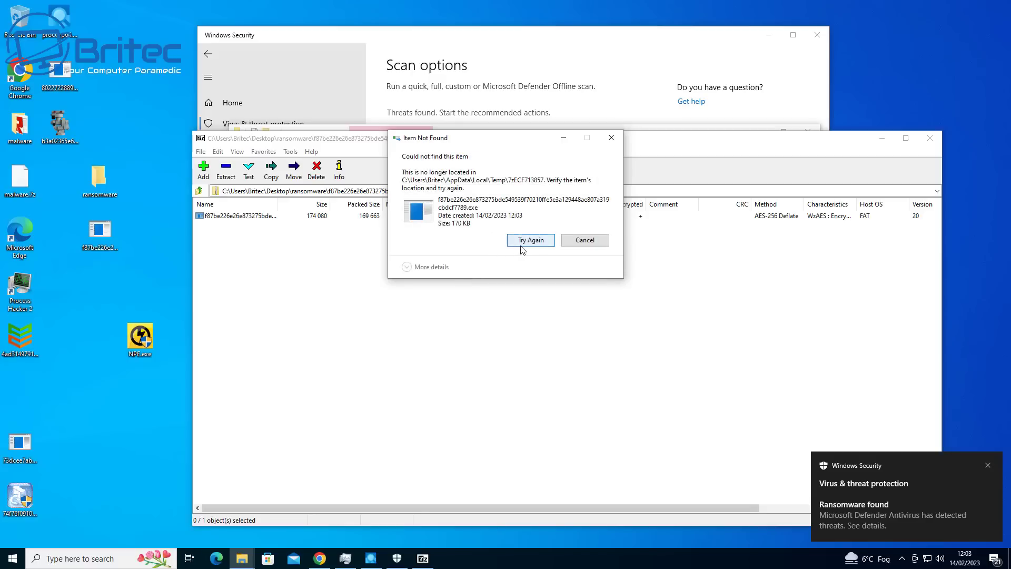
left_click(521, 245)
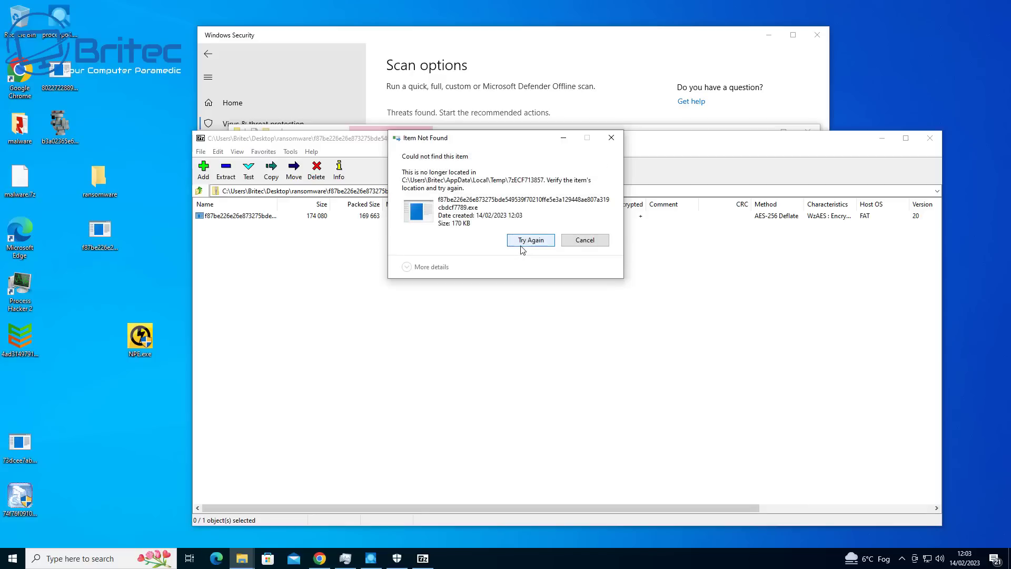
left_click(522, 248)
left_click(522, 248)
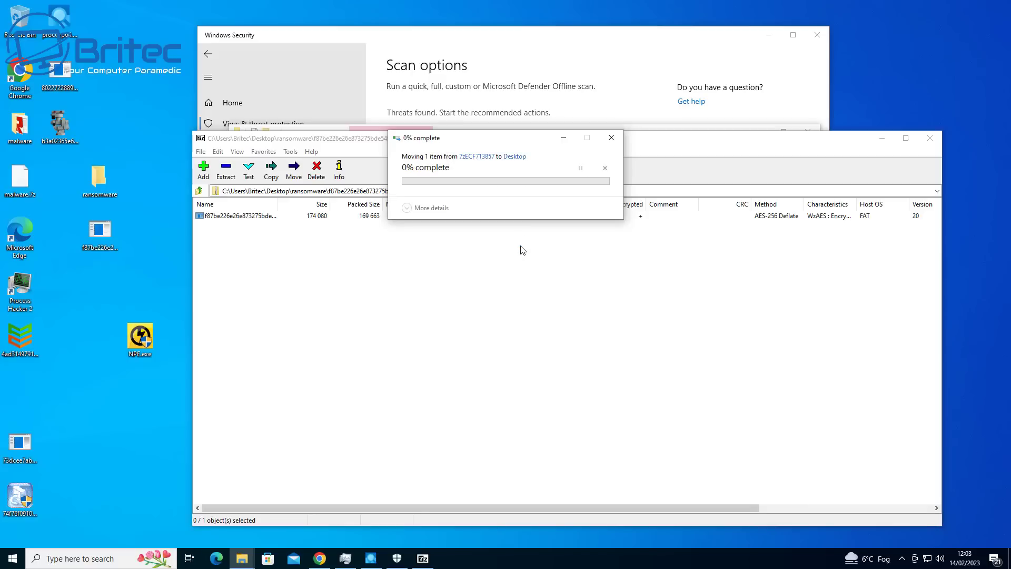
left_click(613, 140)
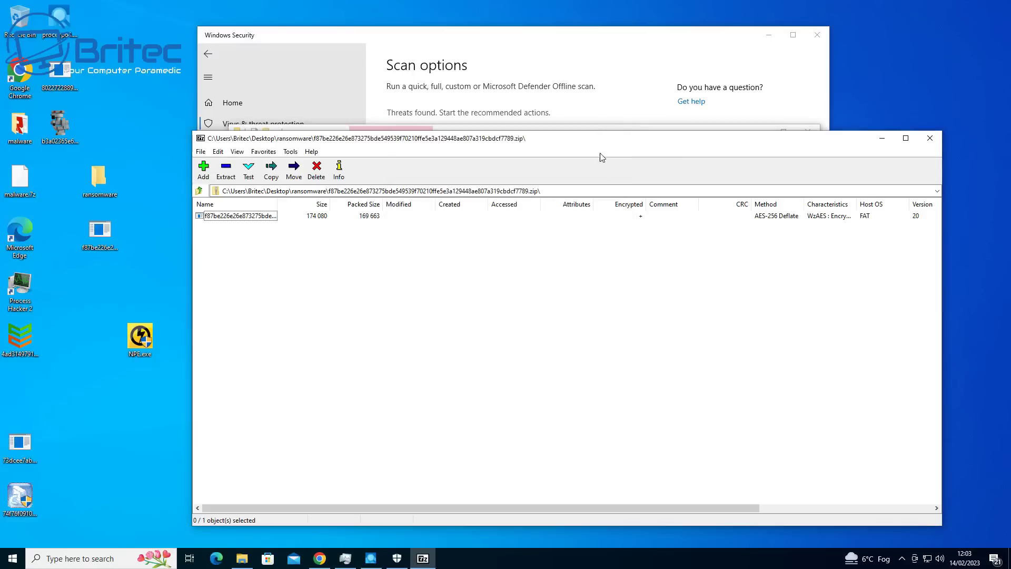
left_click(929, 139)
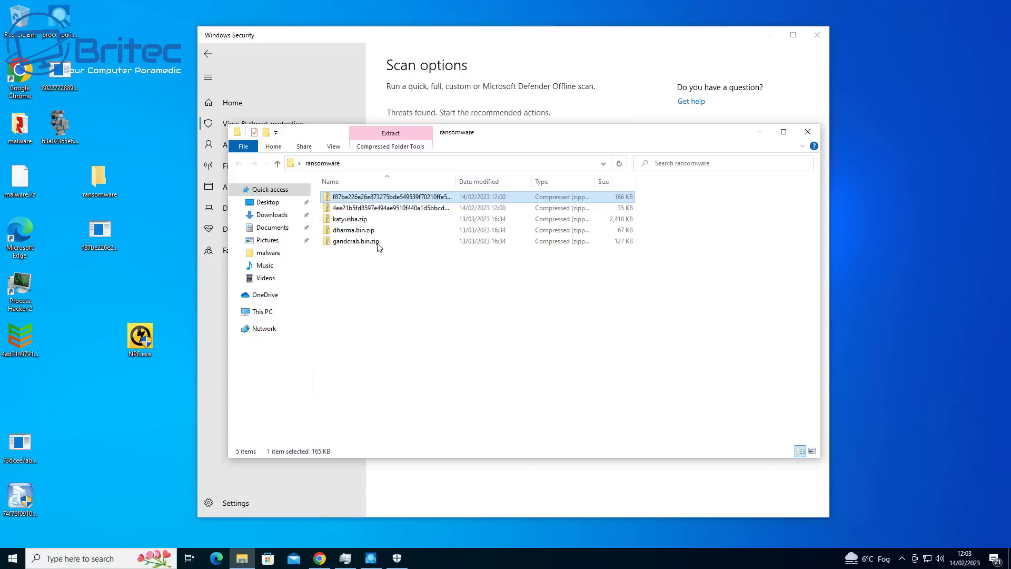
Open the ZIP starting with 4ee21b5fd8597 in 7-Zip and extract its file to the desktop, entering the archive password.
left_click(380, 208)
right_click(379, 211)
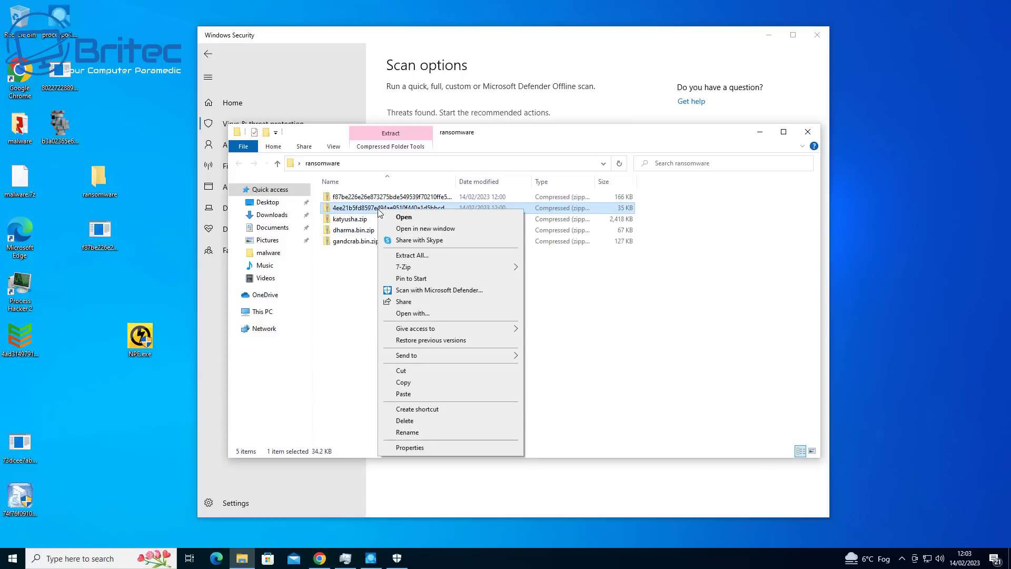
mouse_move(490, 267)
left_click(554, 268)
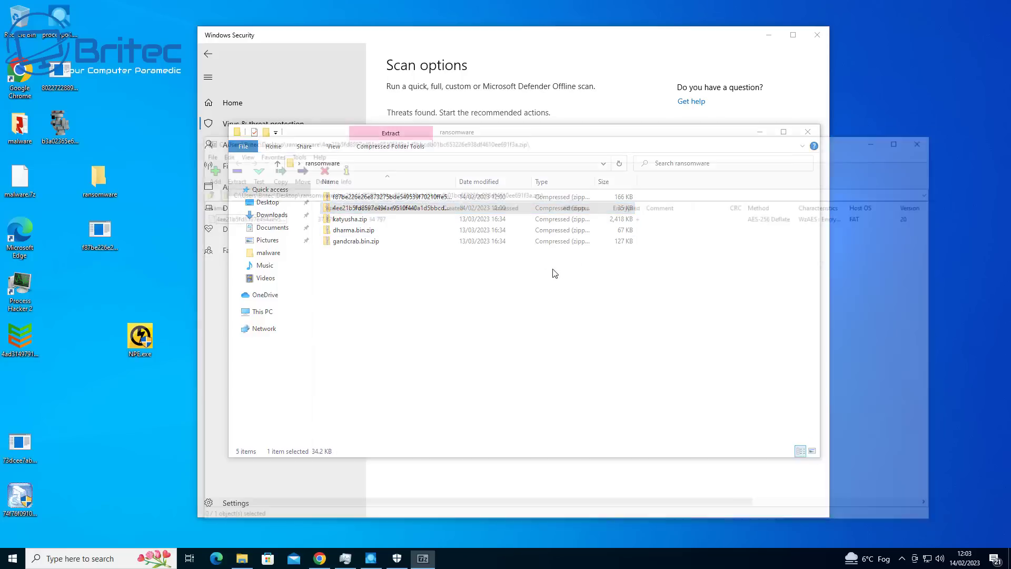
left_click_drag(263, 218, 179, 235)
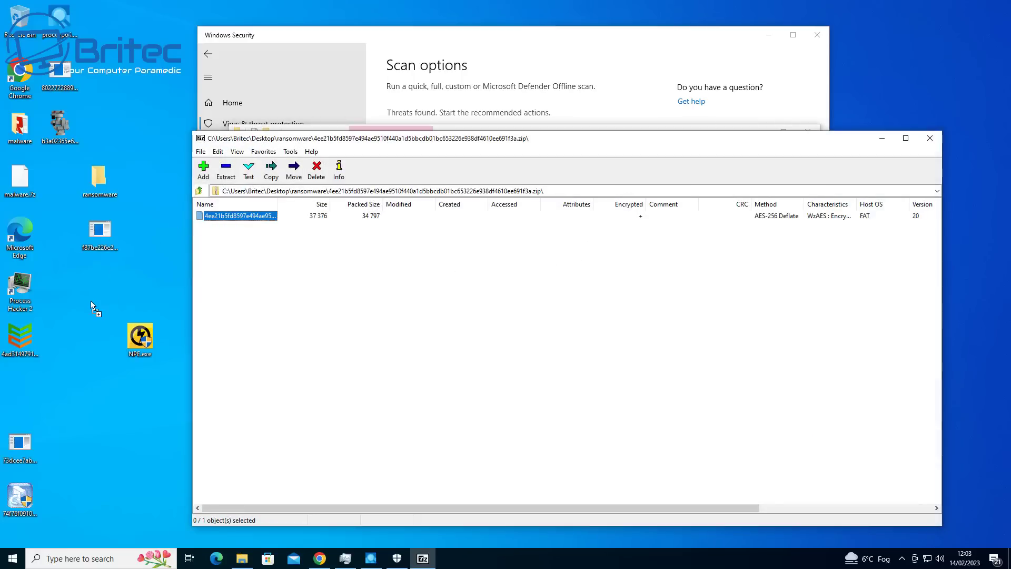
left_click_drag(90, 305, 91, 305)
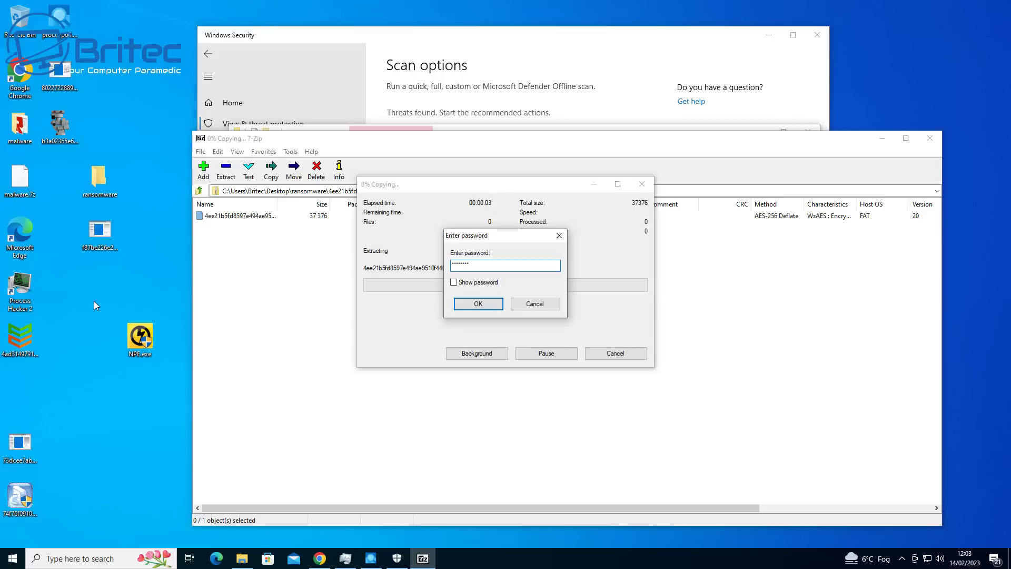
key("Return")
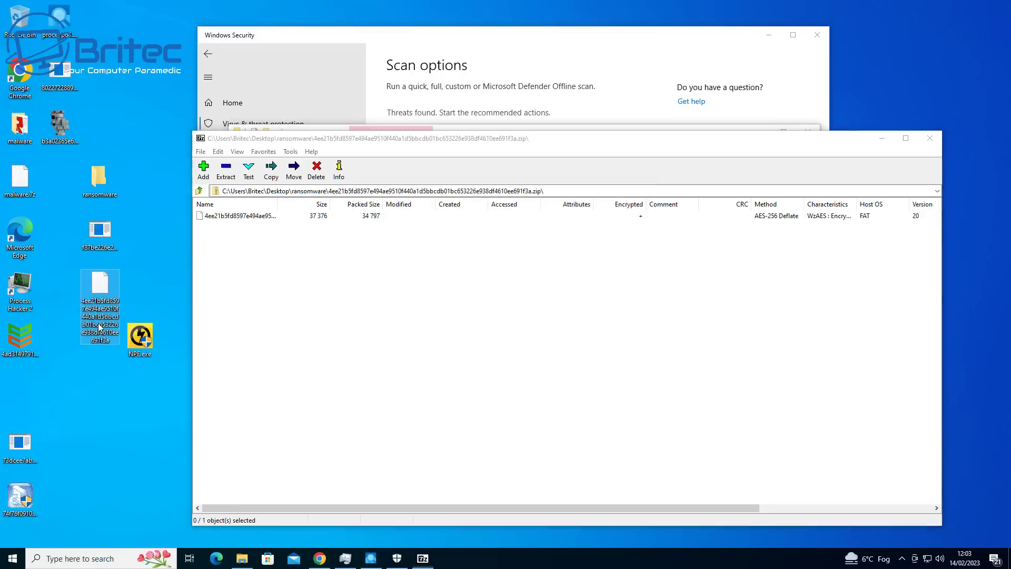
Rename the extracted 4ee21b5fd8597 file on the desktop by appending the extension .exe, and try to run it.
left_click(98, 337)
right_click(90, 344)
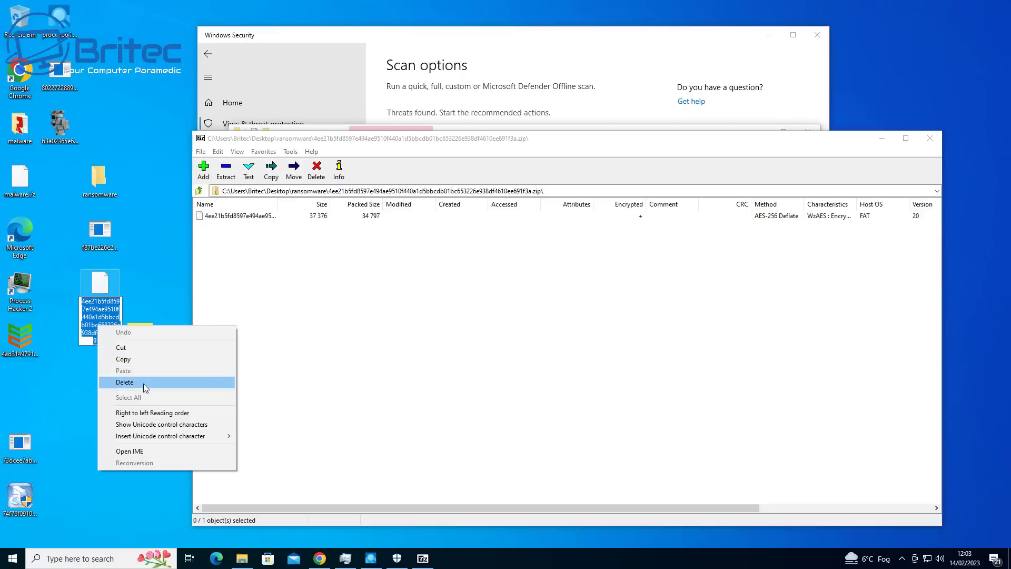
left_click(72, 396)
right_click(98, 342)
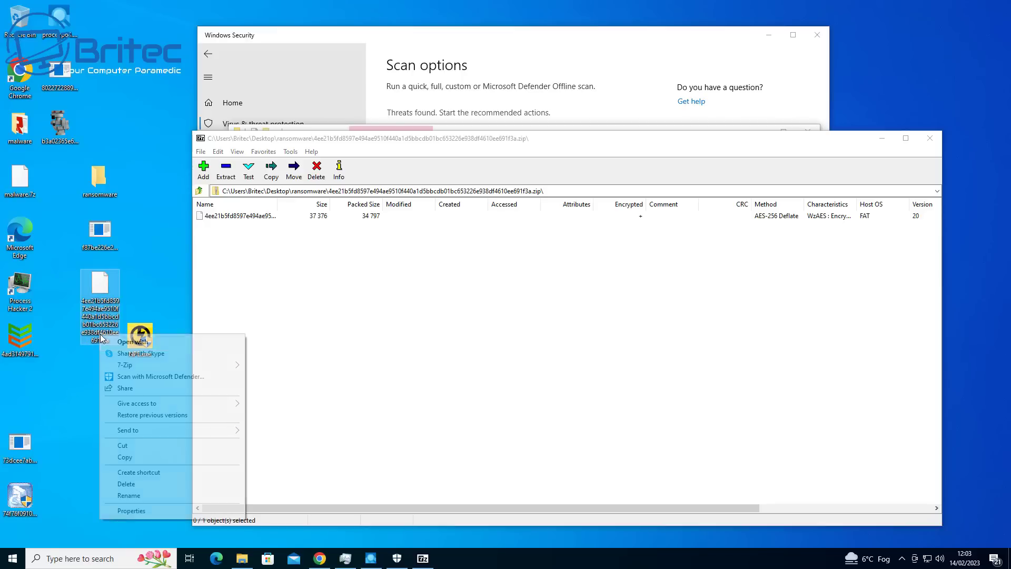
left_click(132, 495)
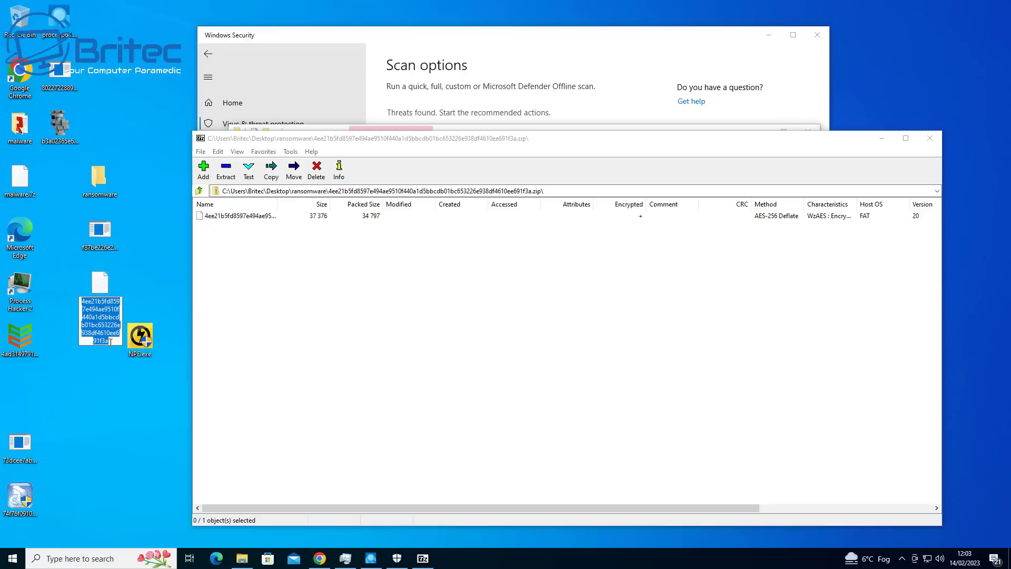
key("End")
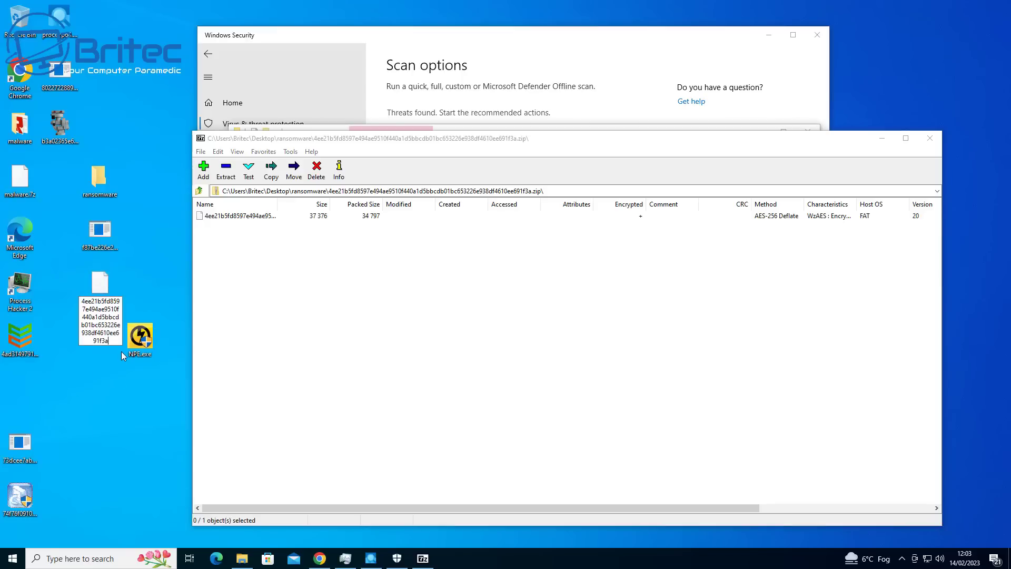
type(".exe")
left_click(104, 372)
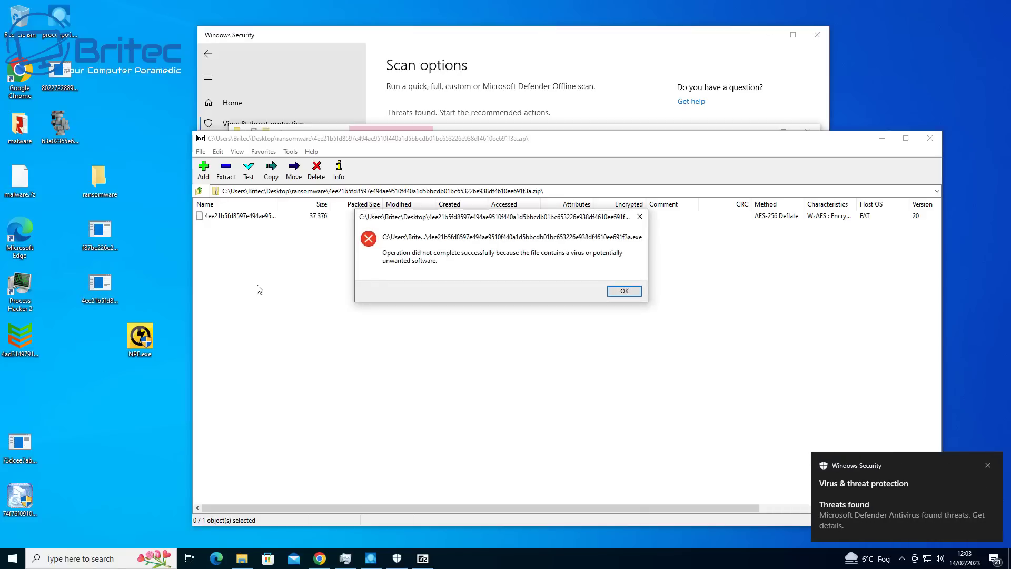
Dismiss the error message for the renamed executable and close the 7-Zip archive window.
left_click(612, 294)
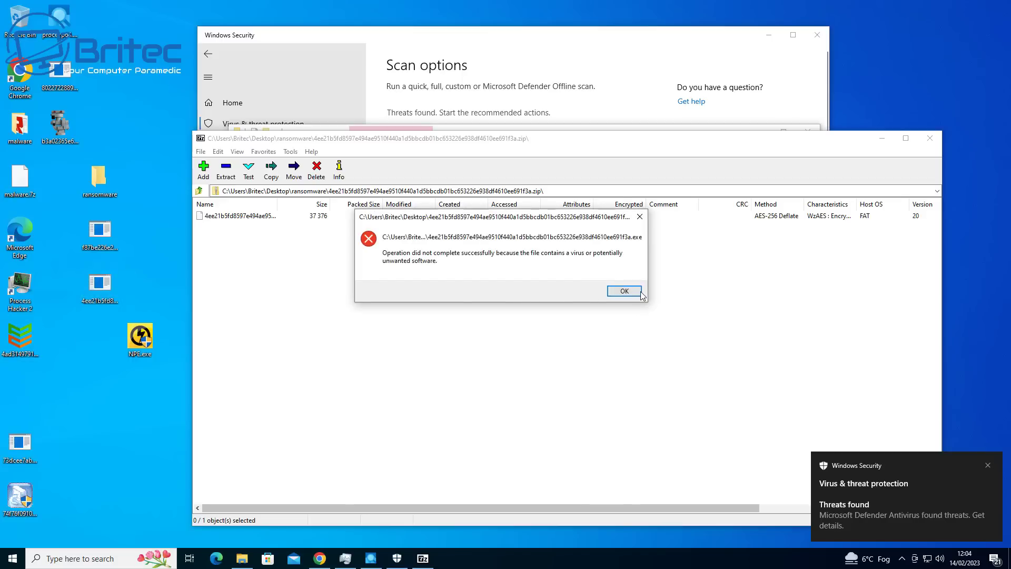
left_click(627, 294)
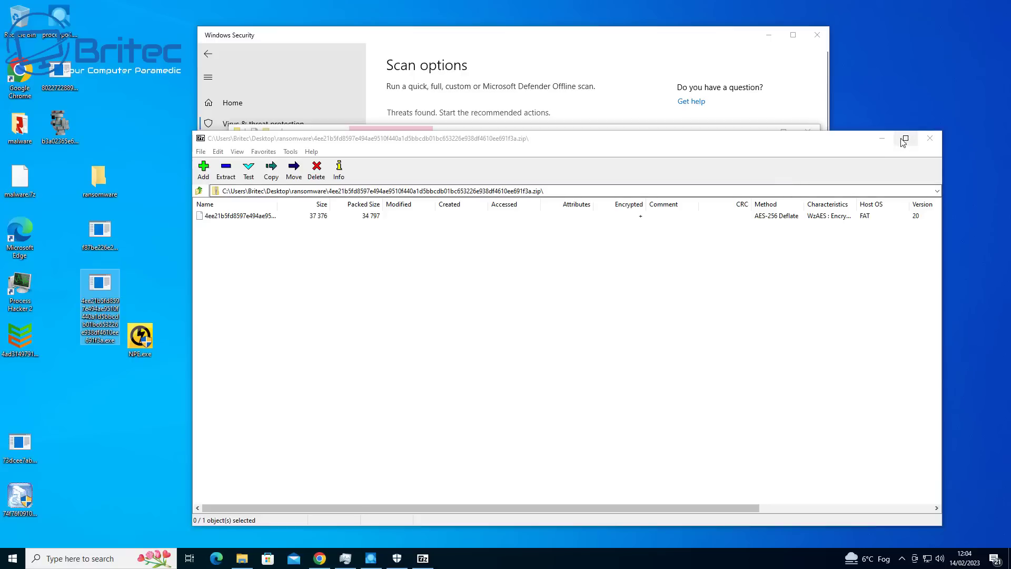
left_click(930, 138)
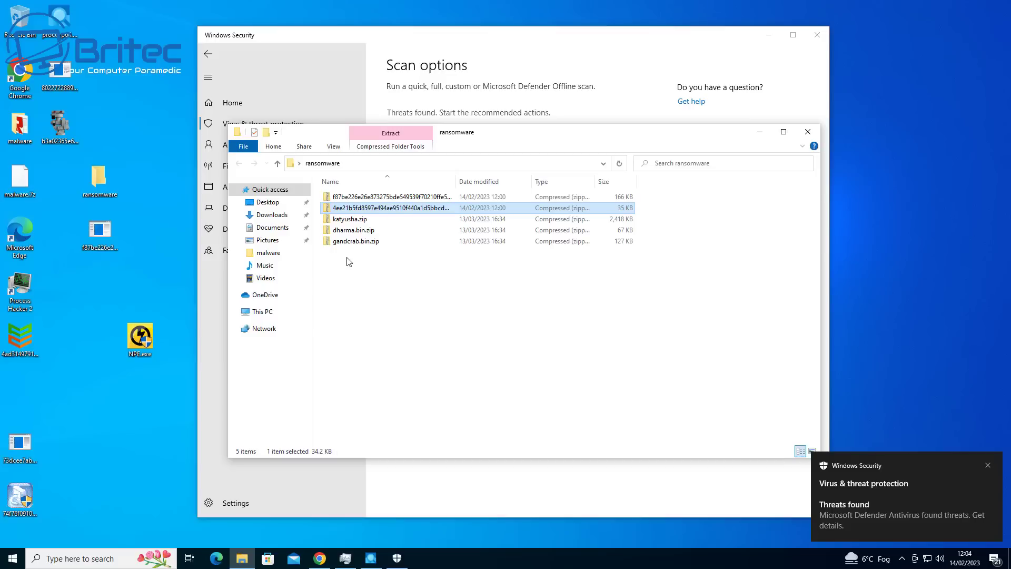
Open gandcrab.bin.zip from the ransomware folder in 7-Zip and extract new.bin to the desktop, entering the archive password.
left_click(350, 242)
right_click(350, 243)
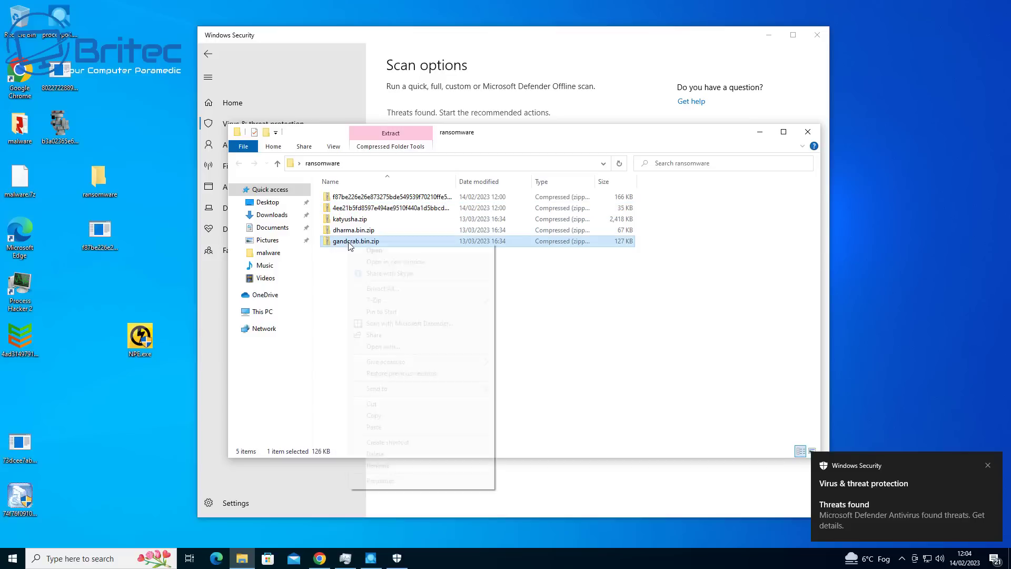
mouse_move(376, 300)
left_click(526, 298)
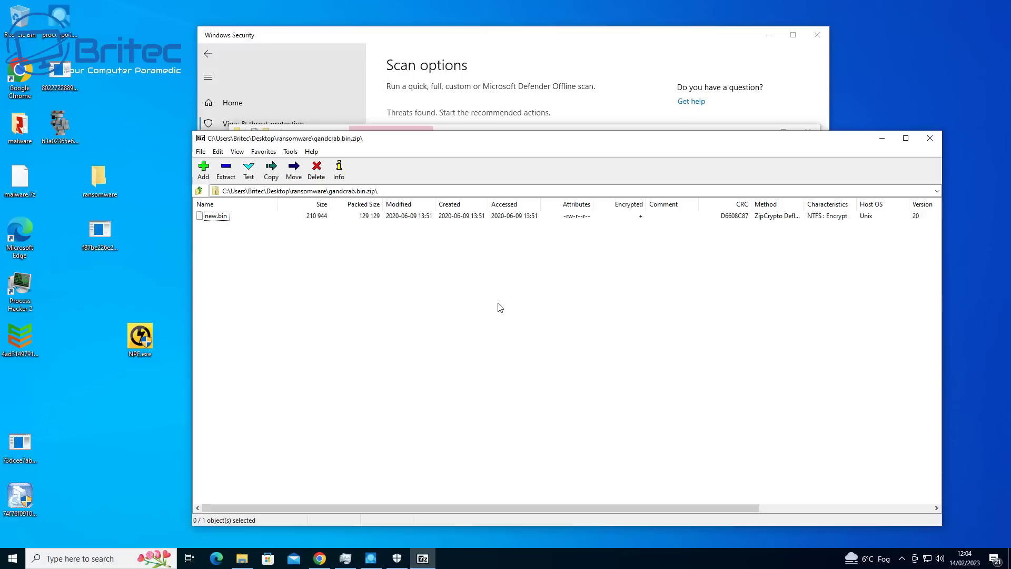
left_click_drag(221, 221, 215, 217)
left_click_drag(100, 282, 99, 283)
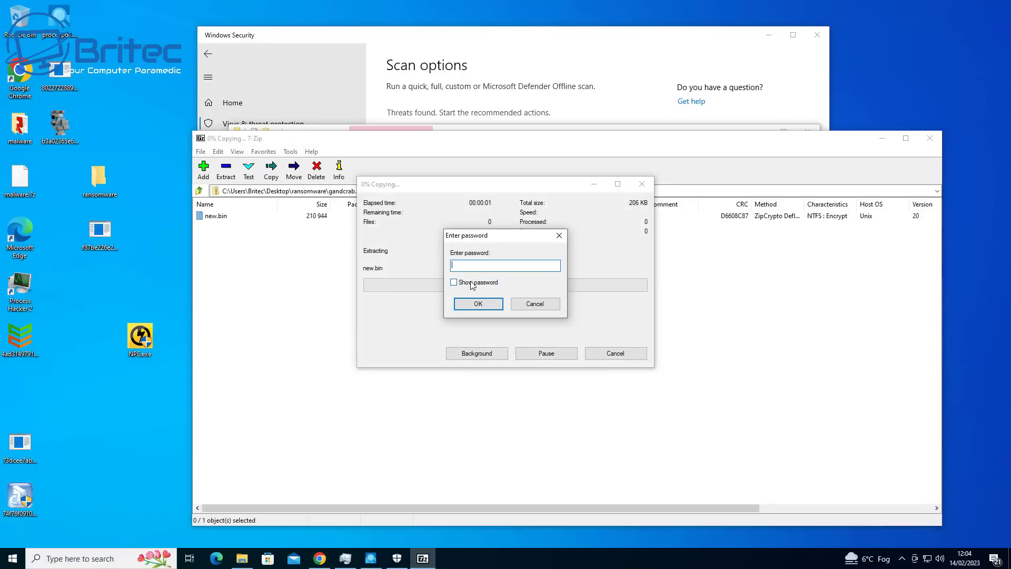
left_click(477, 304)
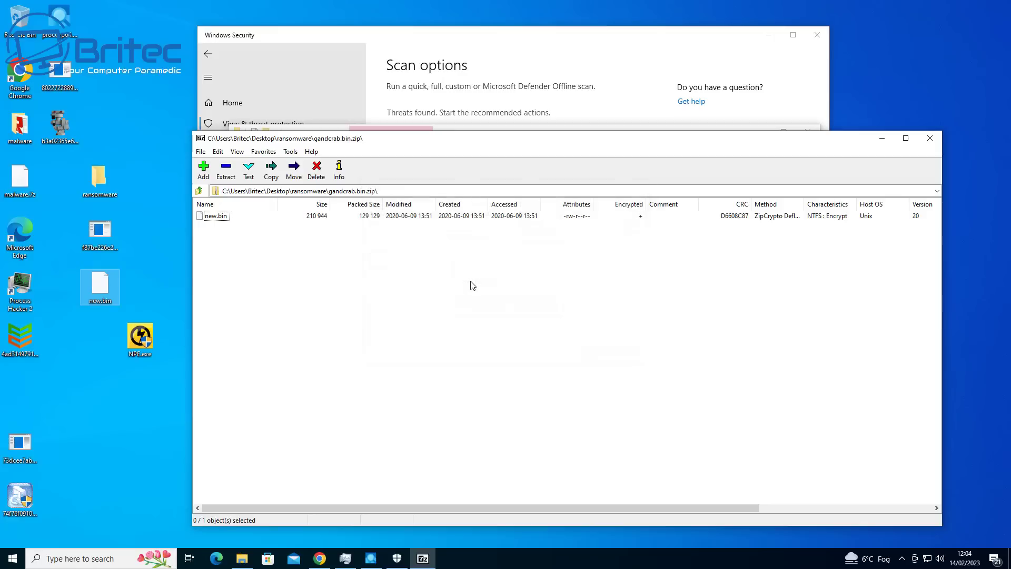
Rename new.bin on the desktop to new.exe, accept the extension change, and try to run the file.
right_click(94, 301)
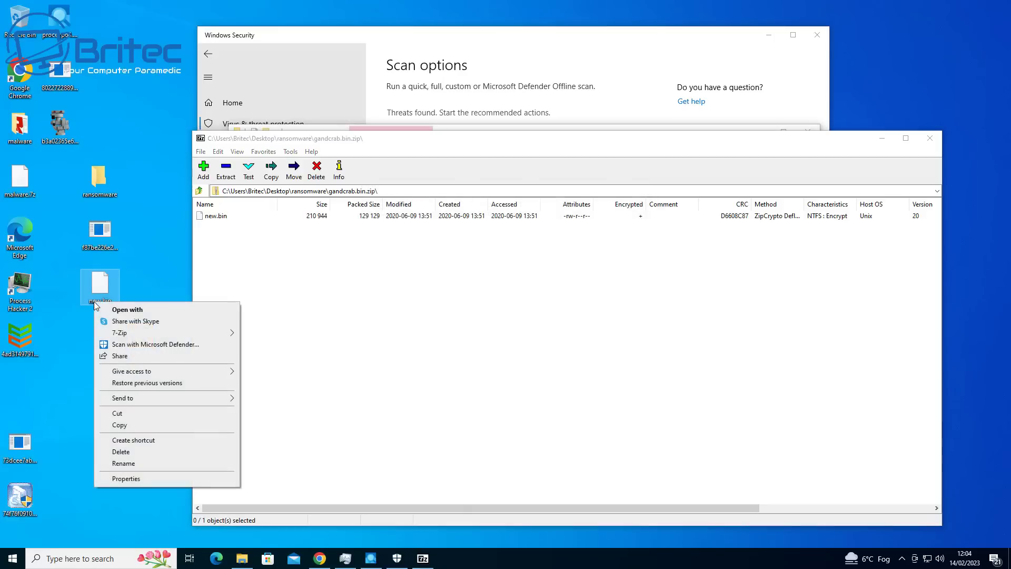
left_click(123, 464)
left_click_drag(112, 301, 107, 301)
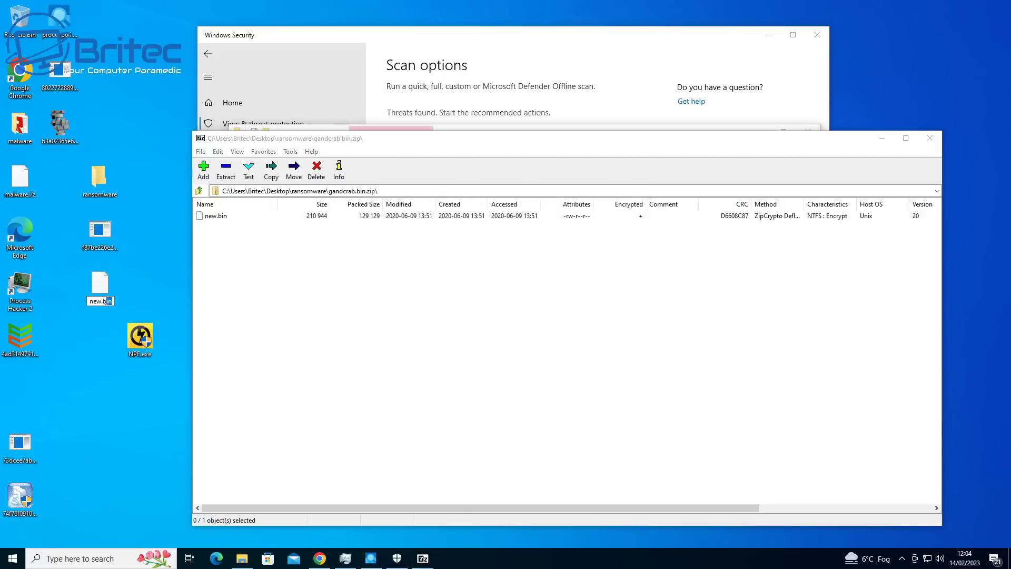
type("exe")
key("Return")
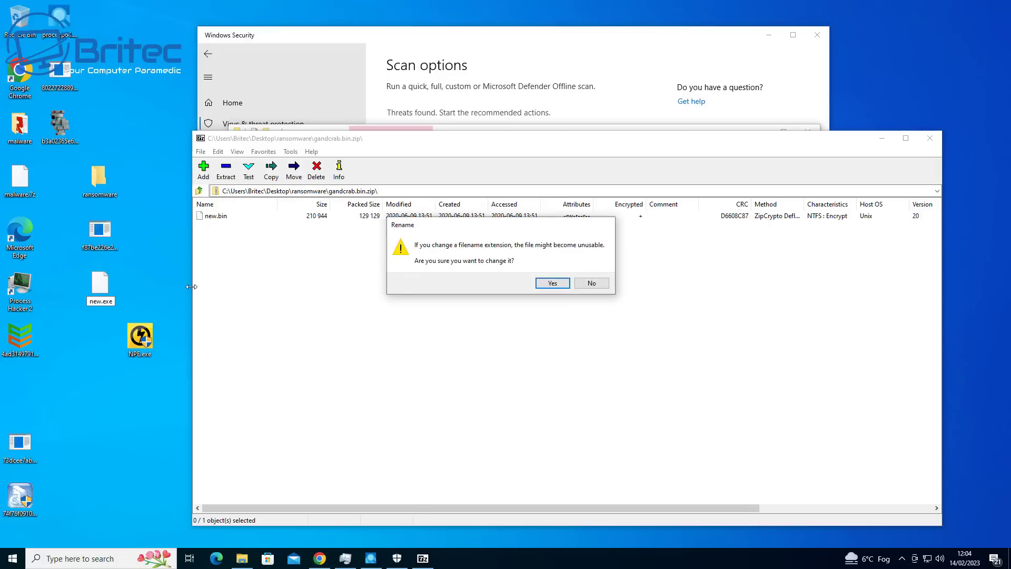
left_click(553, 284)
left_click_drag(145, 282, 104, 290)
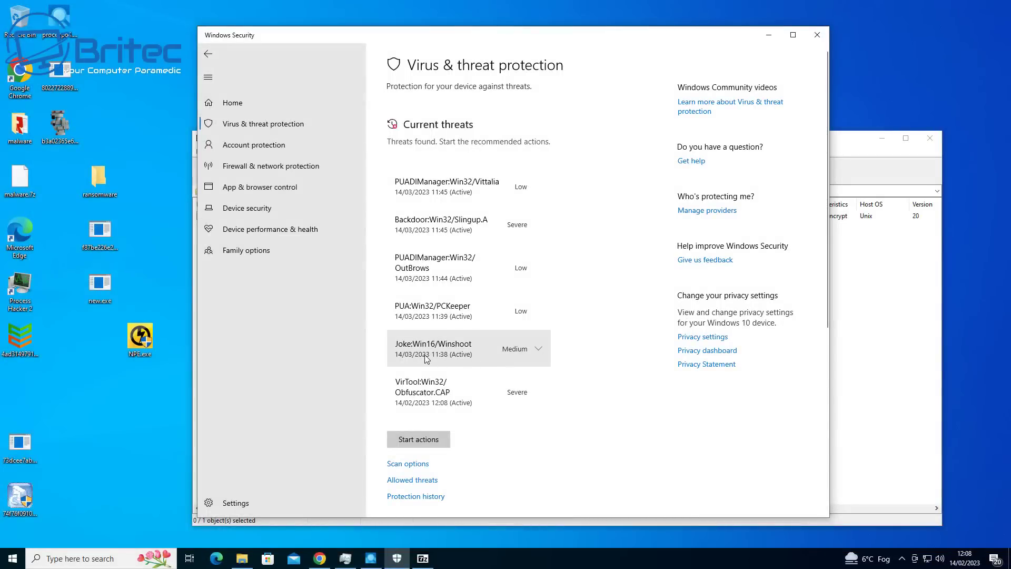
Examine the current threats on the Virus & threat protection page, and minimize and restore the Windows Security window.
scroll(448, 399, "down", 3)
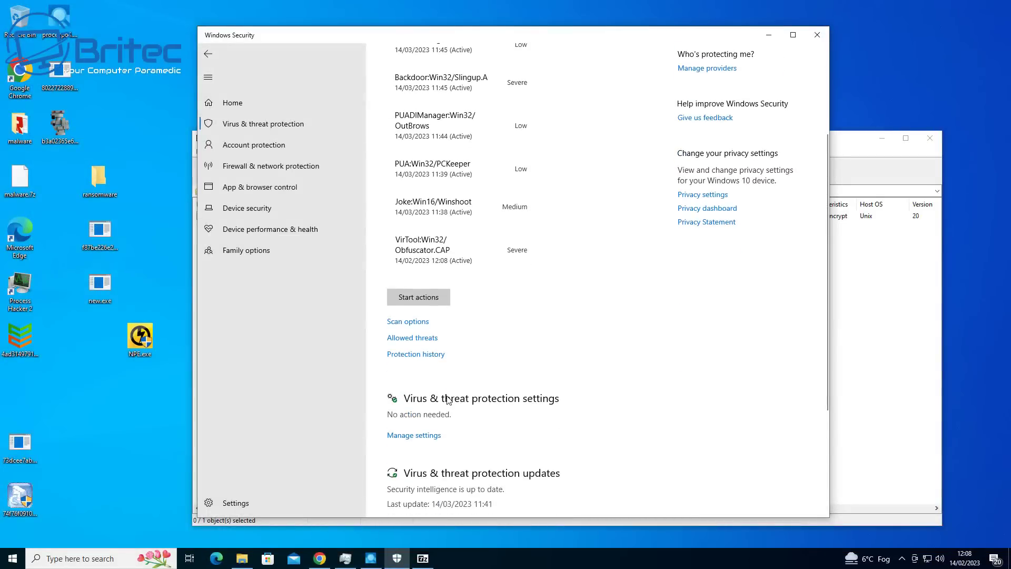
scroll(448, 399, "up", 4)
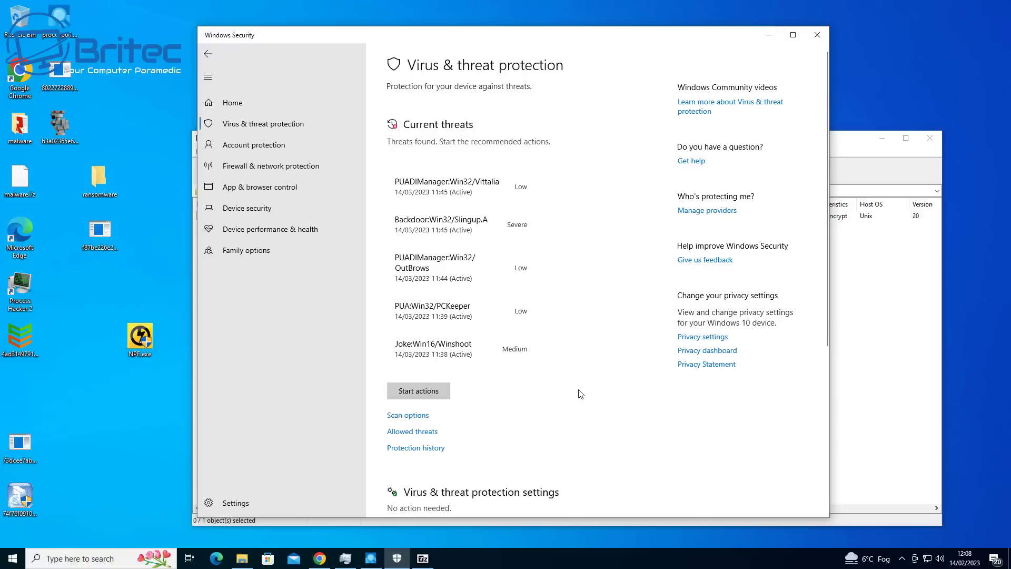
left_click(769, 34)
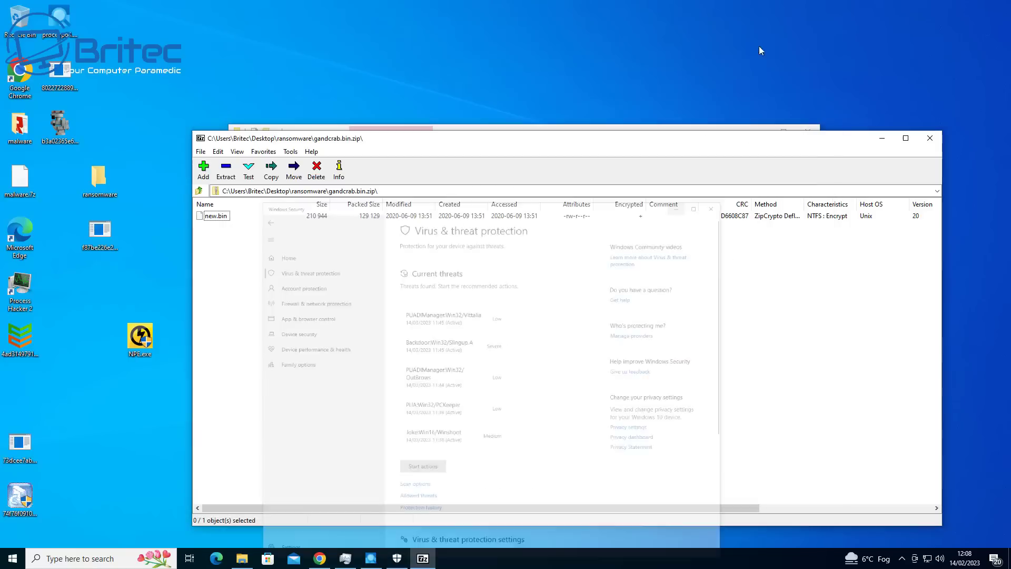
left_click(397, 558)
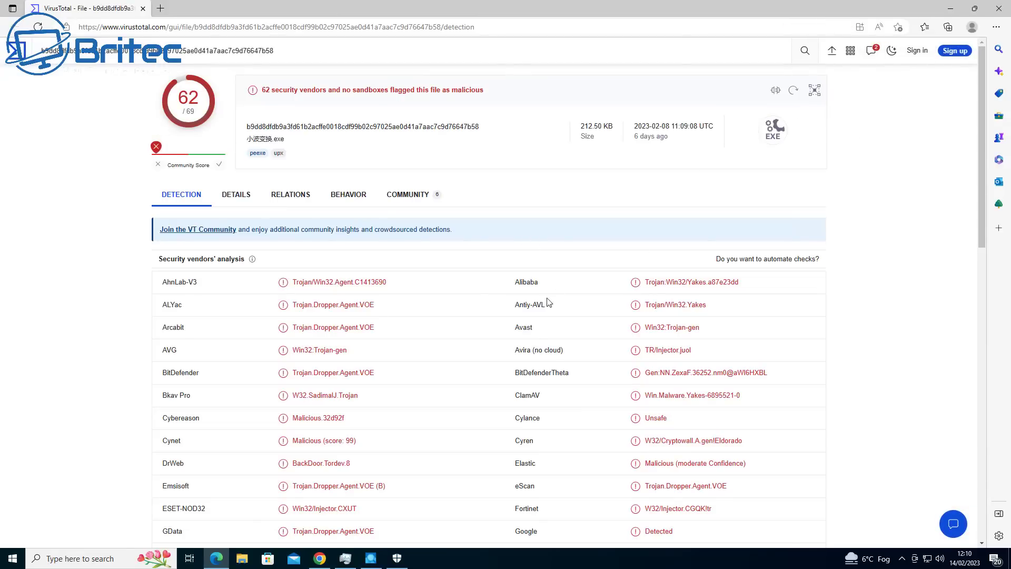
Close the browser showing the VirusTotal report and minimize Process Explorer to return to the desktop.
left_click(999, 8)
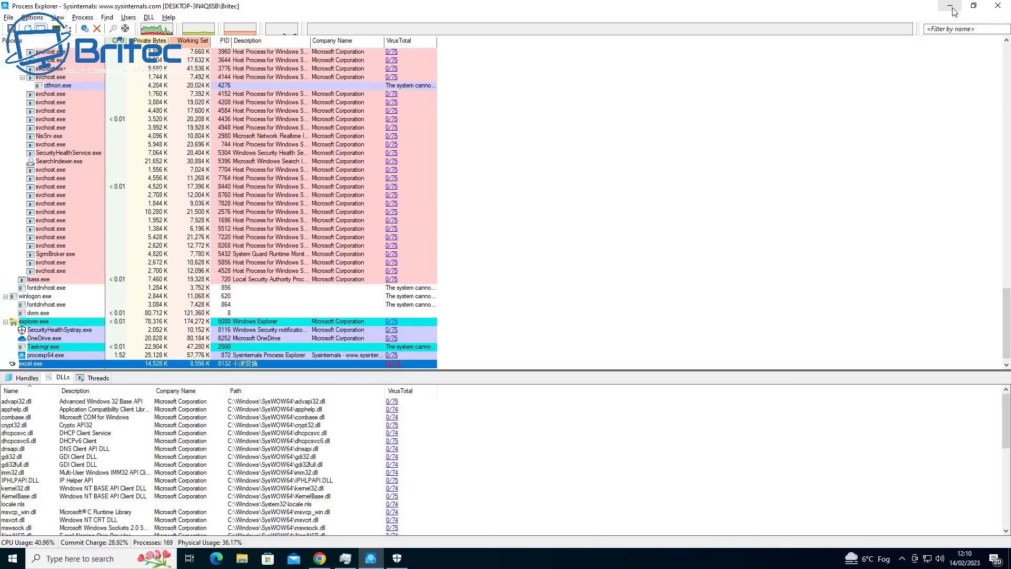
left_click(953, 9)
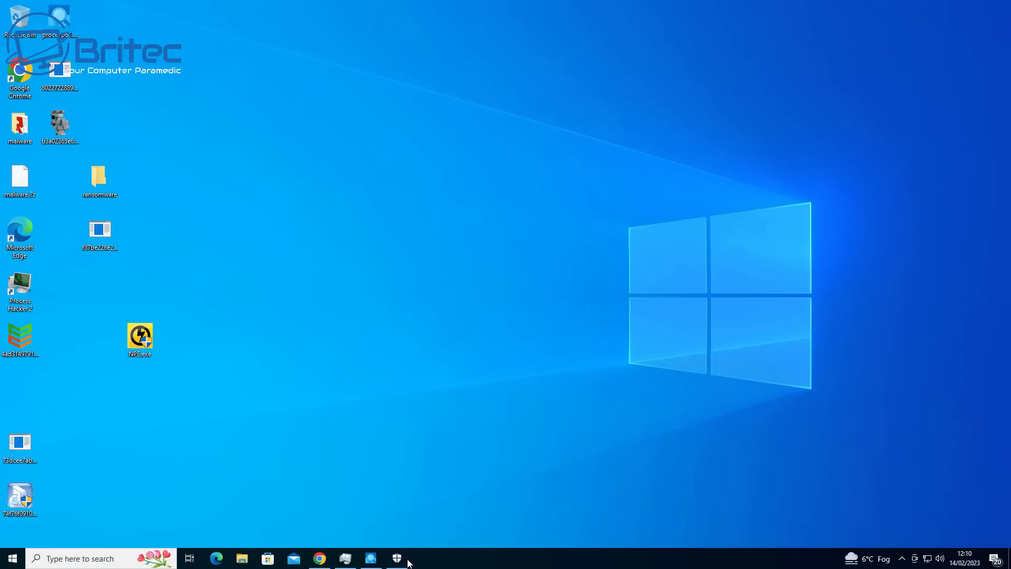
Review the current threats in Windows Security and the excel.exe process in Process Explorer, and close both windows.
left_click(400, 559)
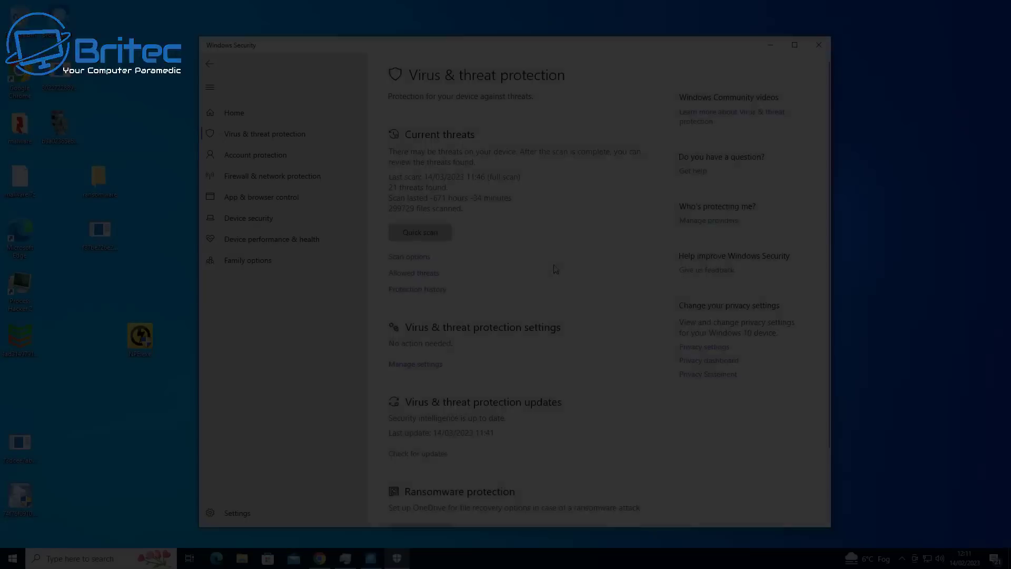
scroll(543, 288, "up", 2)
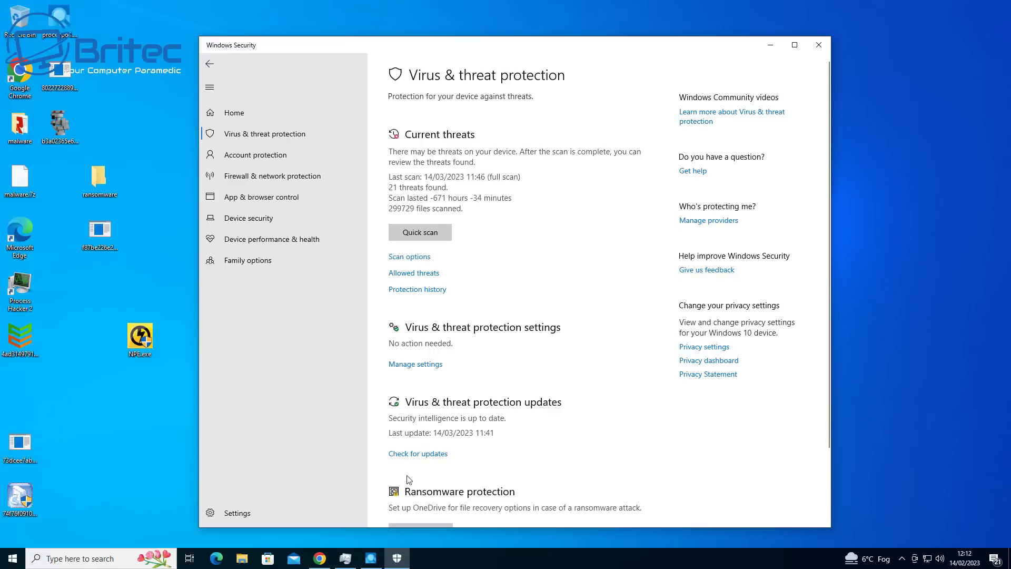
left_click(371, 558)
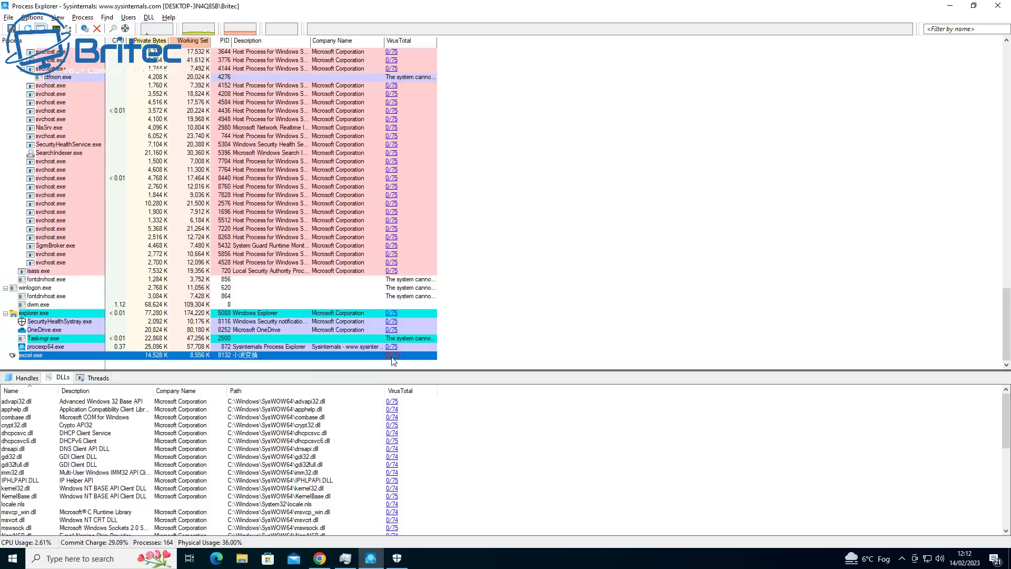
right_click(263, 357)
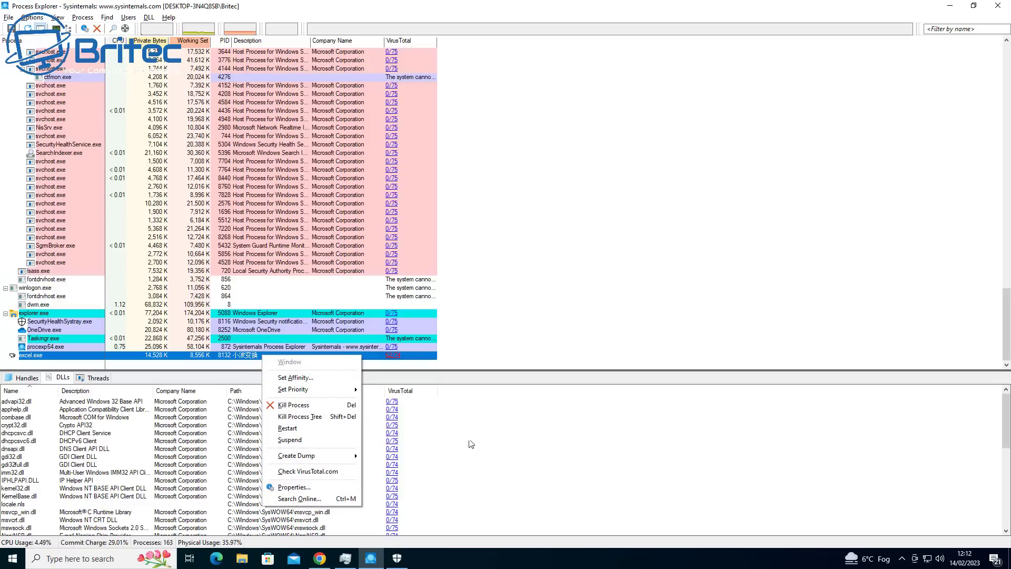
left_click(627, 307)
left_click(997, 6)
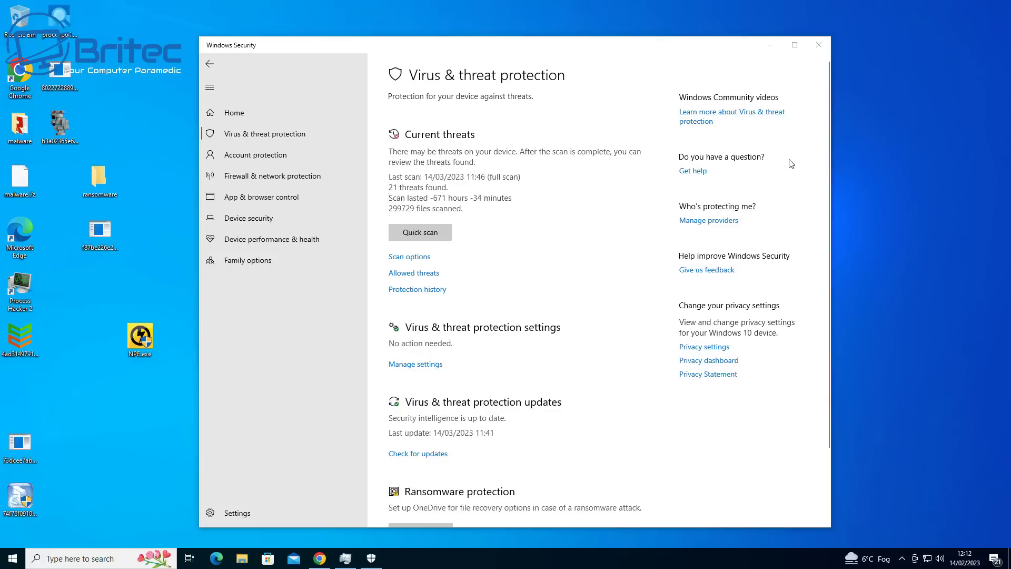
left_click(817, 46)
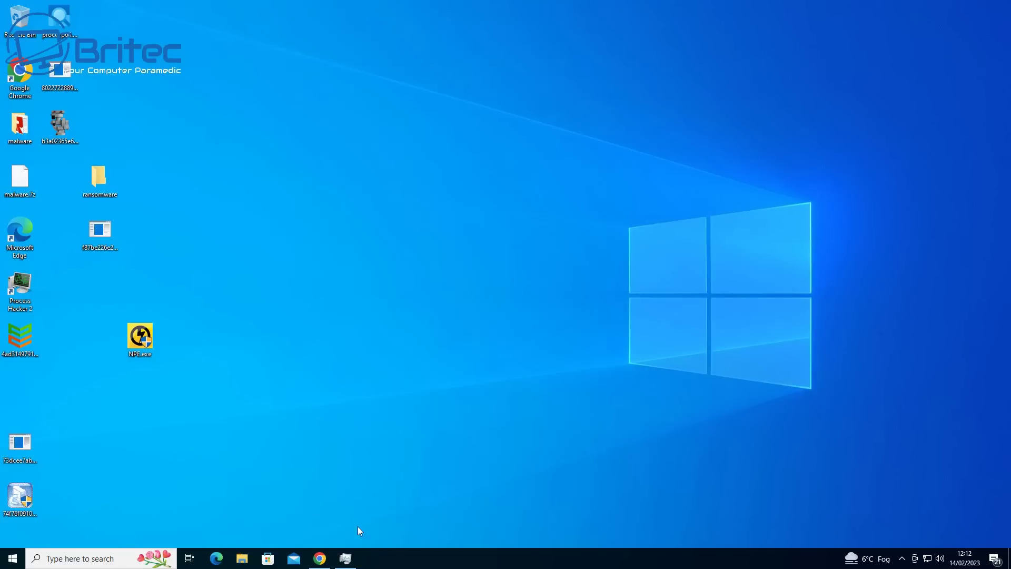
Examine the background processes in Task Manager for suspicious entries, including 小波变换 (32 bit), and close Task Manager.
left_click(346, 559)
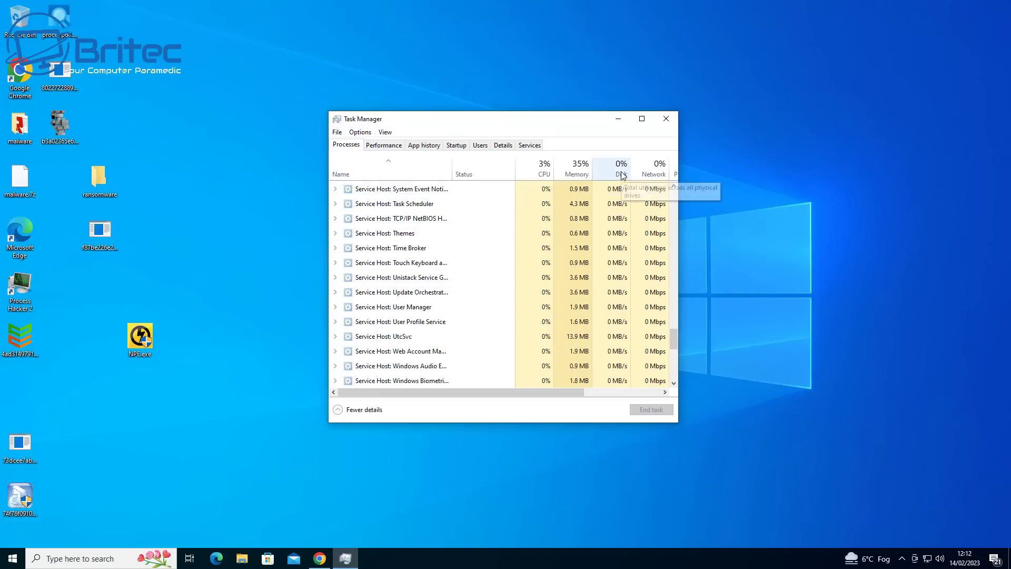
scroll(576, 221, "up", 8)
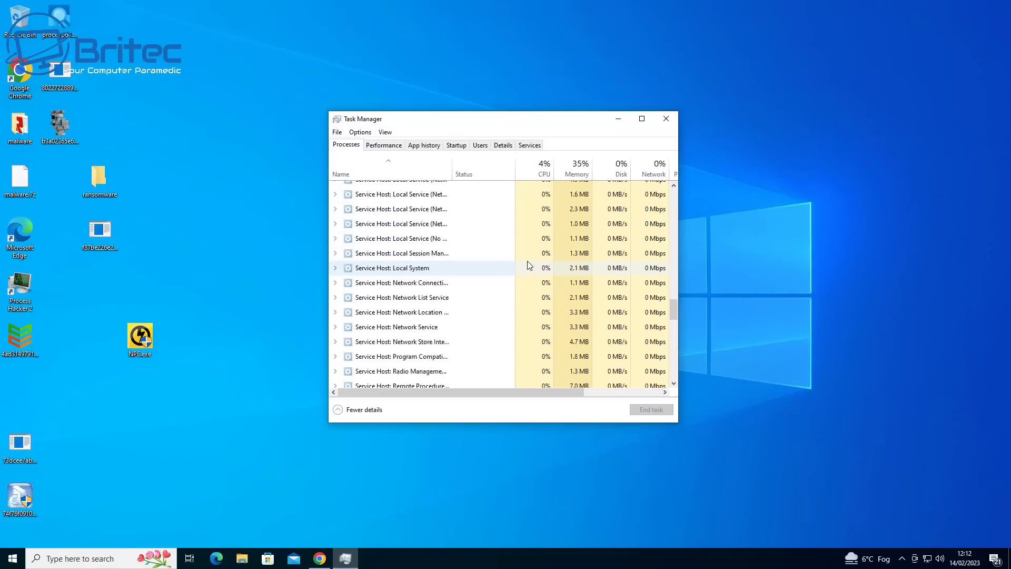
left_click_drag(674, 311, 681, 188)
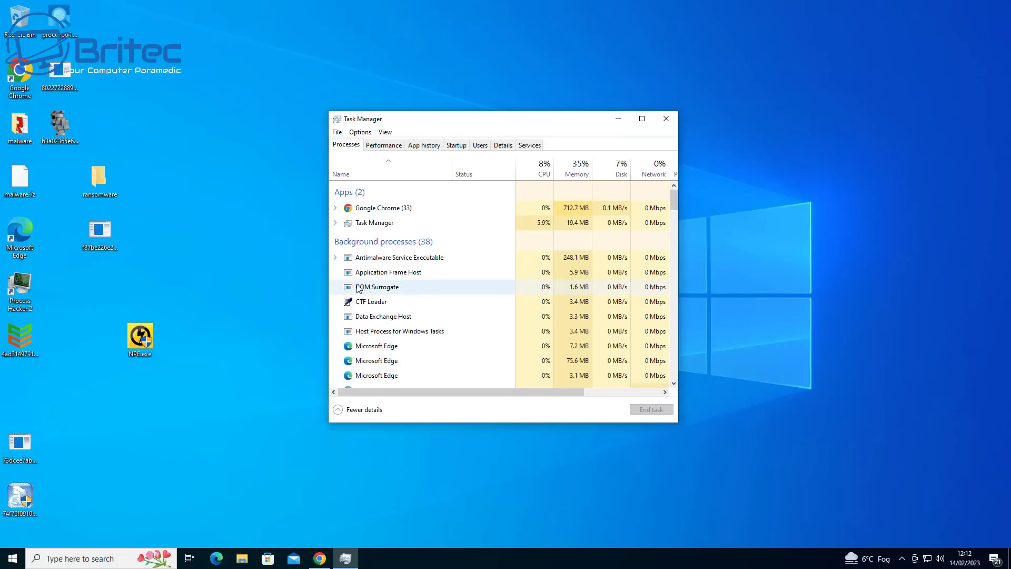
scroll(357, 287, "down", 3)
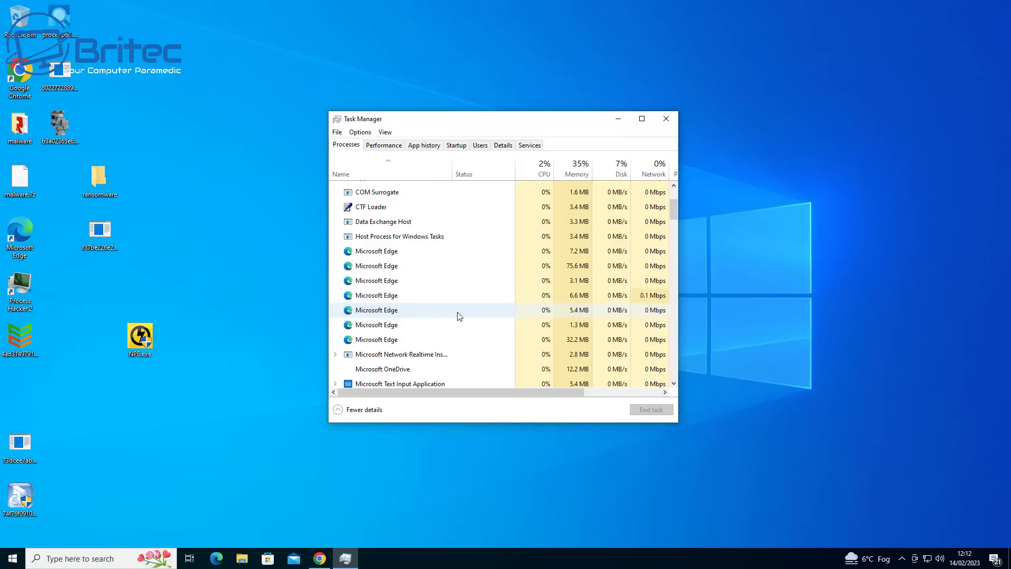
scroll(459, 316, "down", 4)
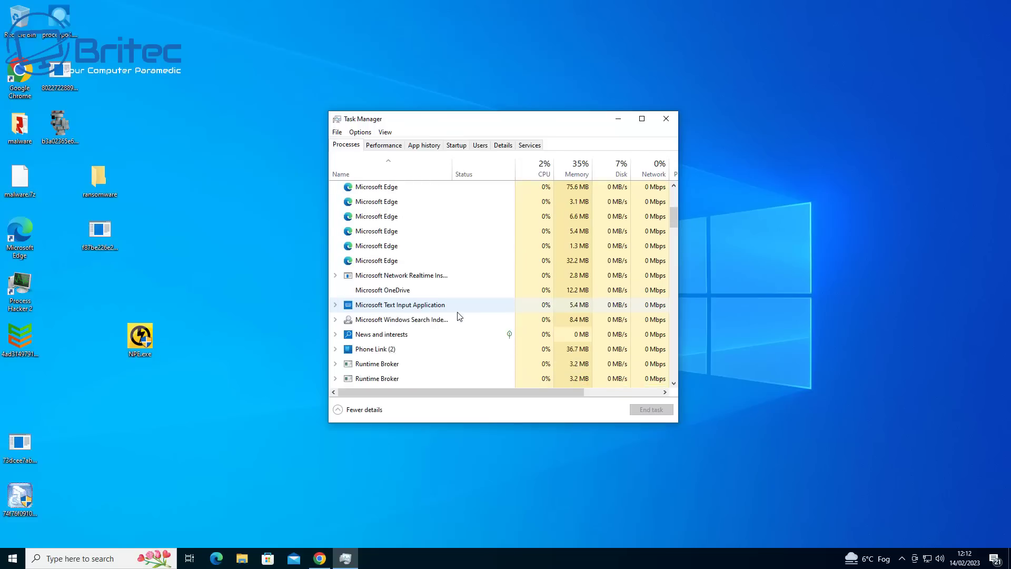
scroll(458, 317, "down", 6)
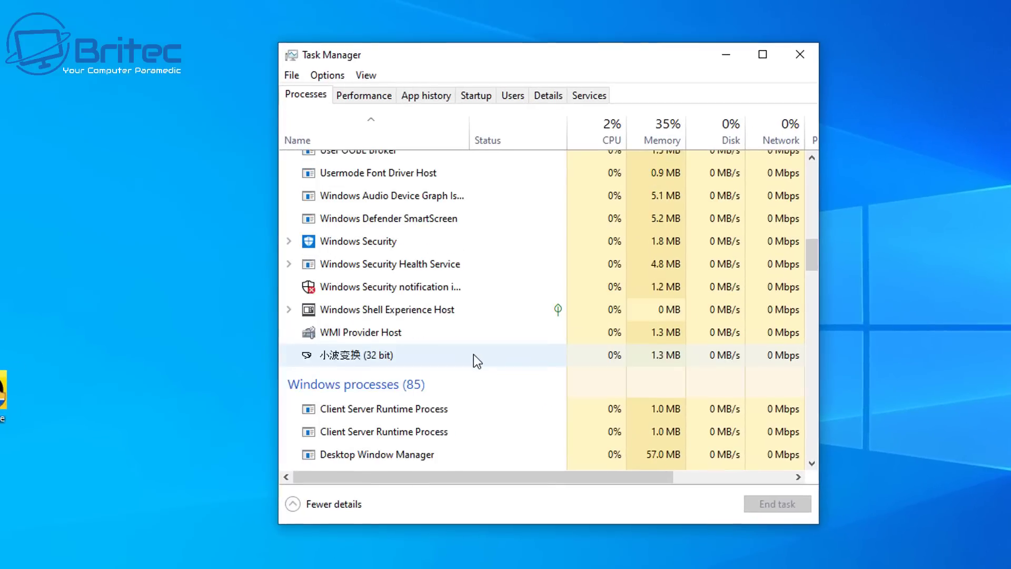
scroll(473, 354, "down", 3)
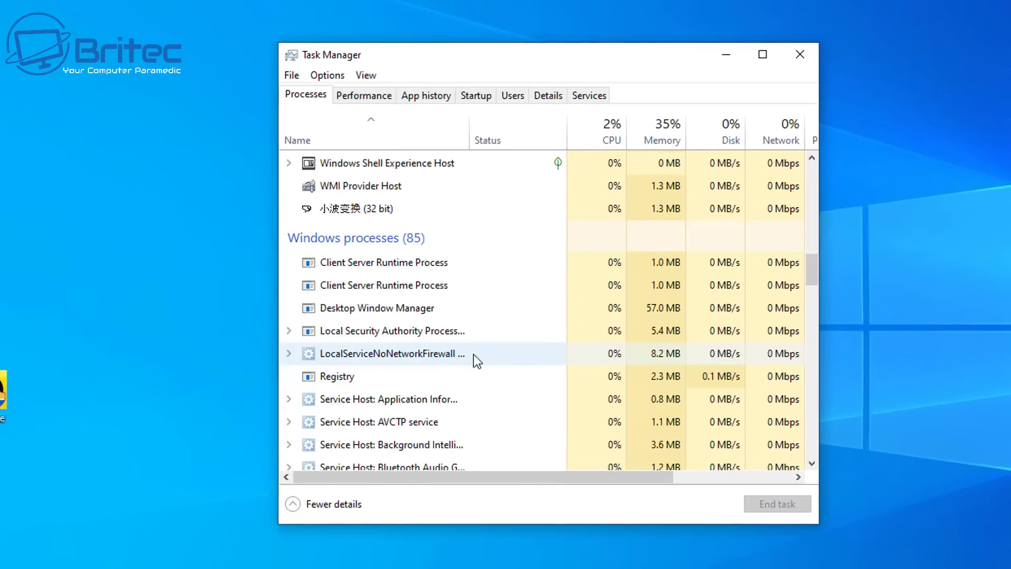
left_click(360, 212)
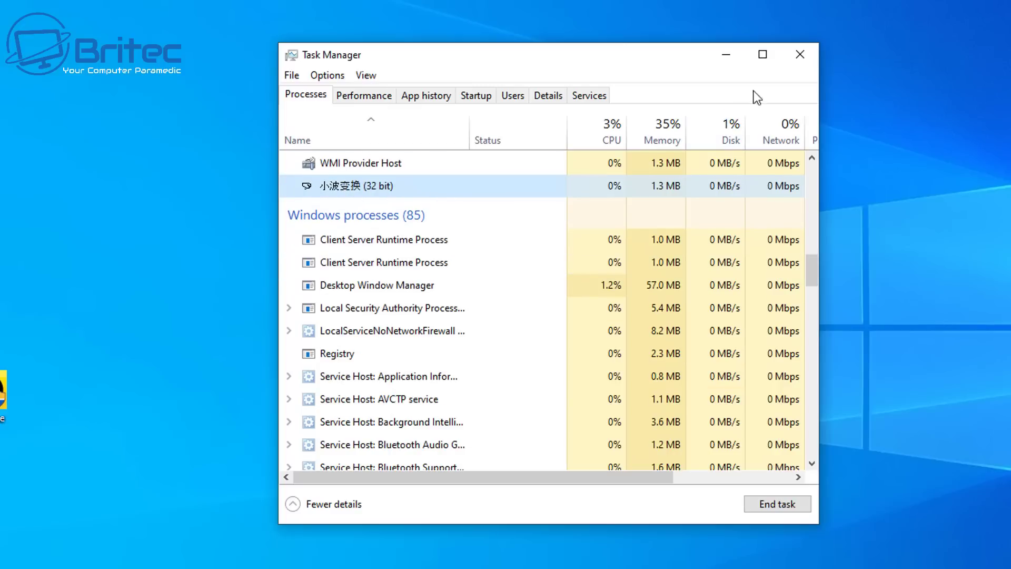
left_click(804, 59)
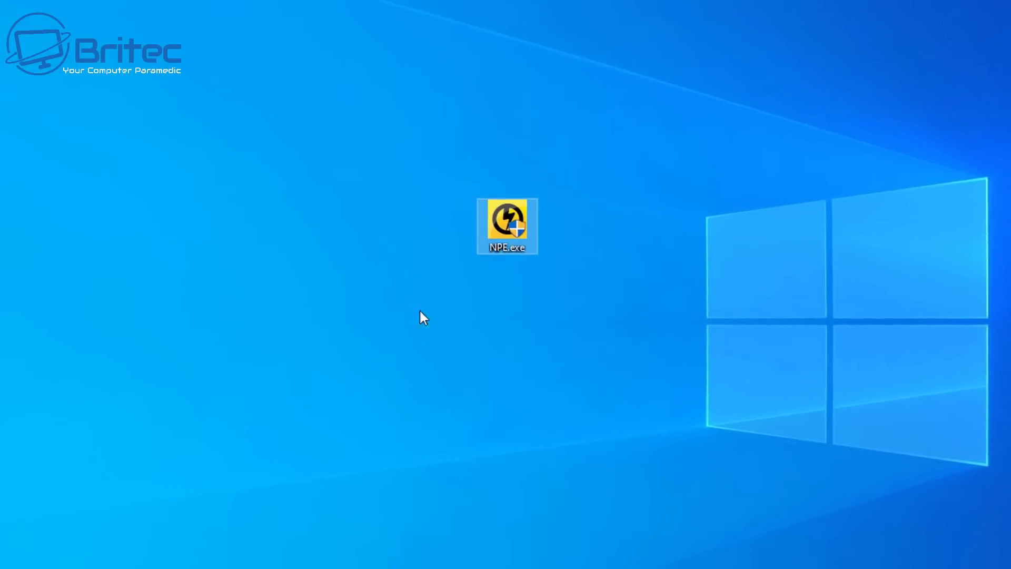
Run NPE.exe from the desktop as administrator and allow it to make changes to the device.
double_click(506, 216)
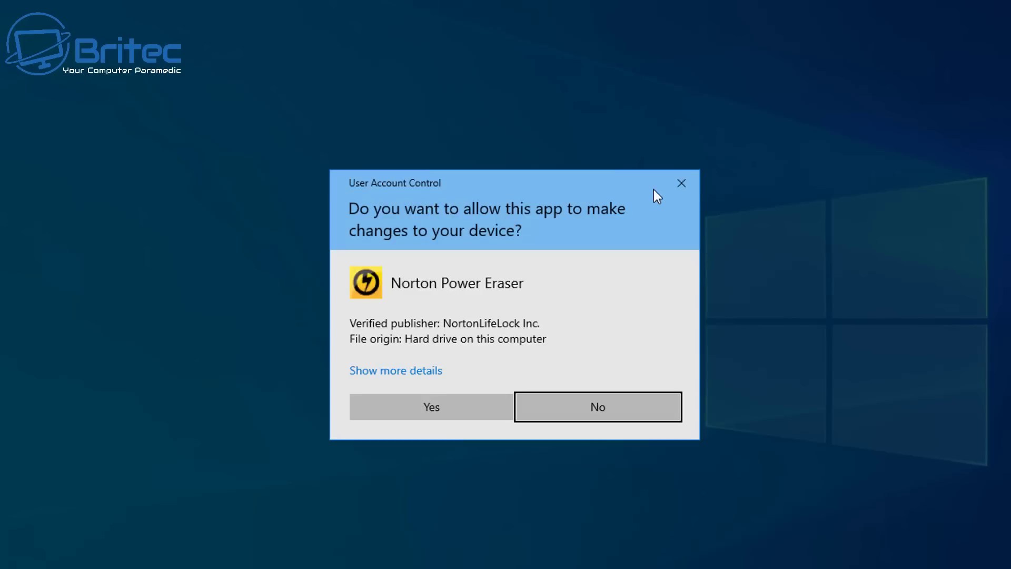
left_click(683, 183)
right_click(501, 227)
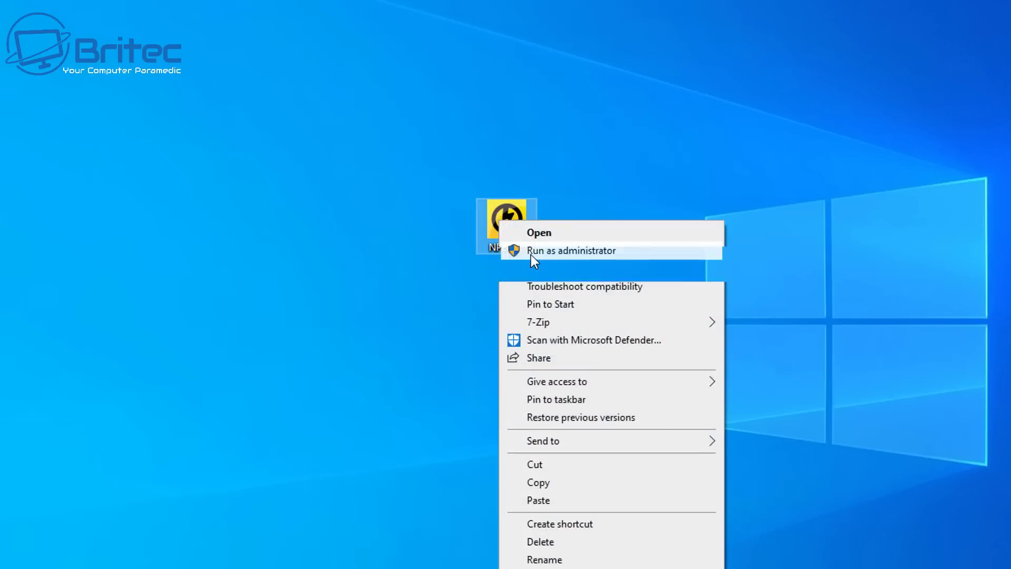
left_click(531, 255)
left_click(466, 406)
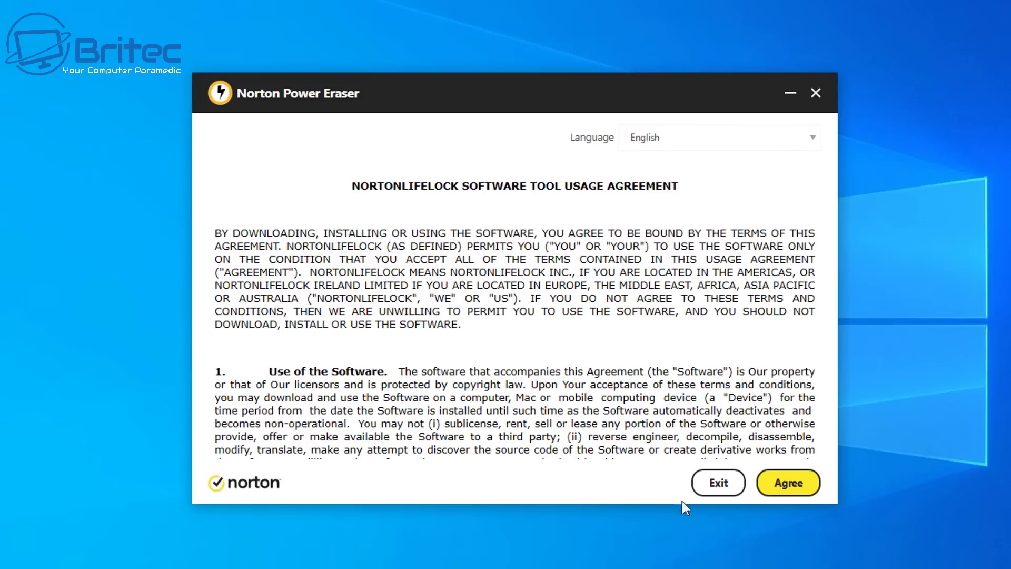
Accept the Norton Power Eraser usage agreement and start a Full System Scan.
left_click(793, 487)
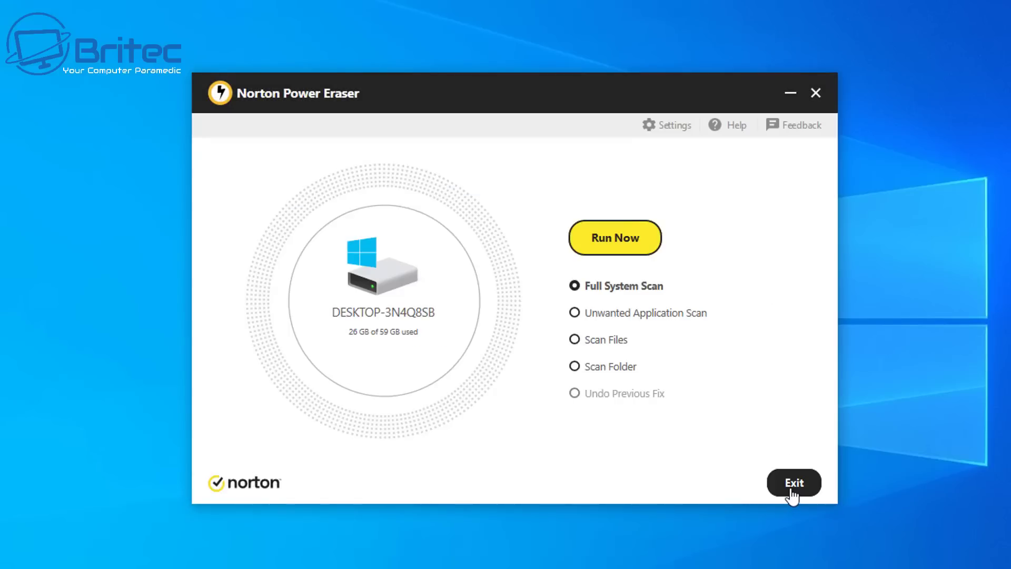
left_click(616, 240)
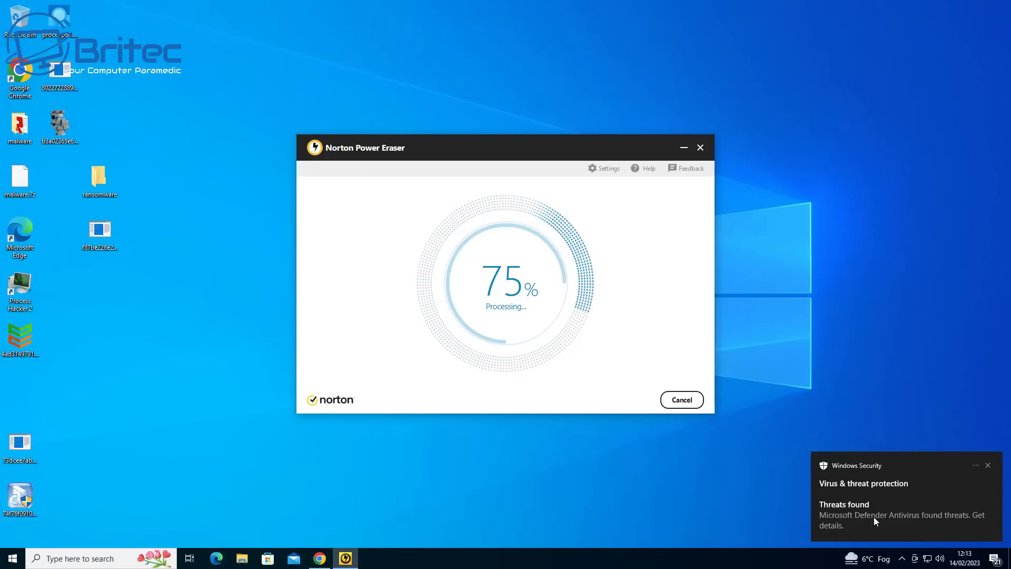
Check the running processes in Task Manager for excel.exe (32 bit) during the Norton scan, and close Task Manager.
right_click(13, 558)
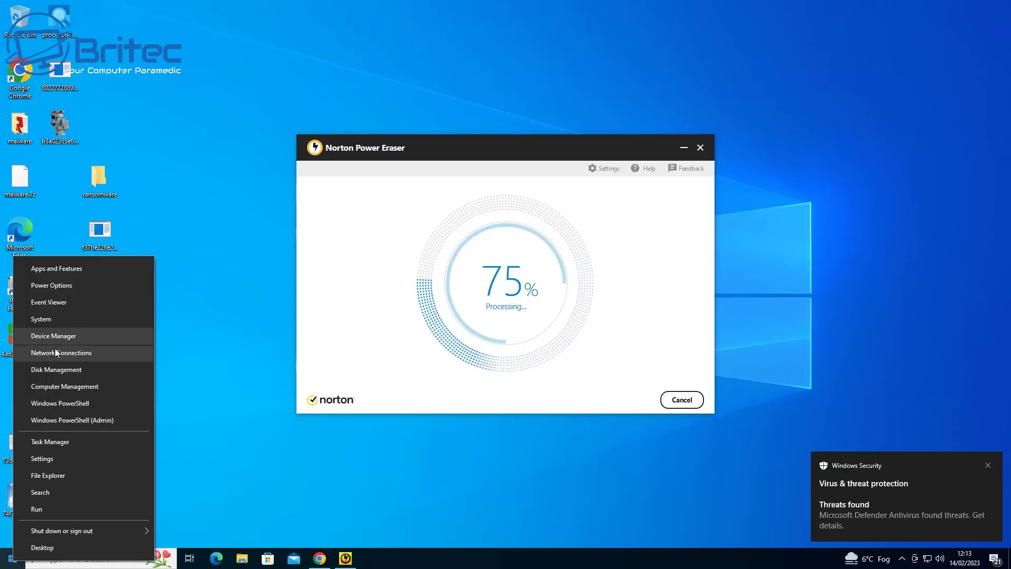
left_click(42, 441)
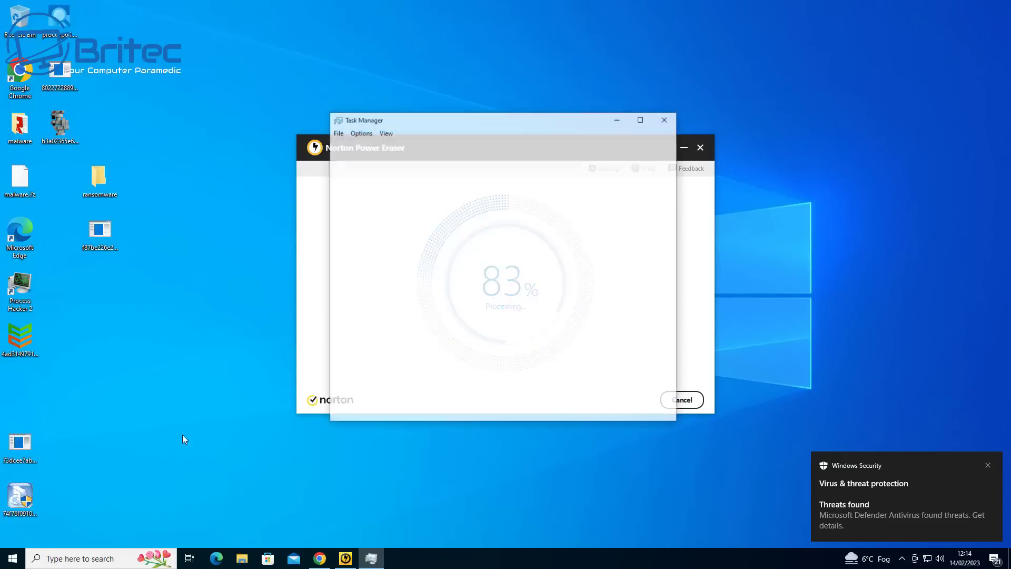
left_click_drag(446, 126, 443, 140)
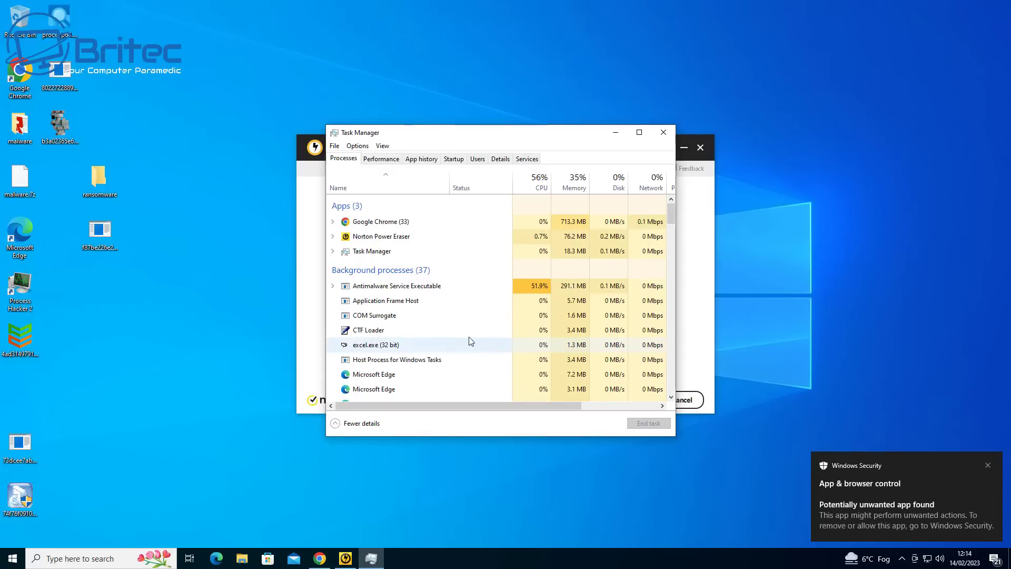
scroll(436, 333, "down", 4)
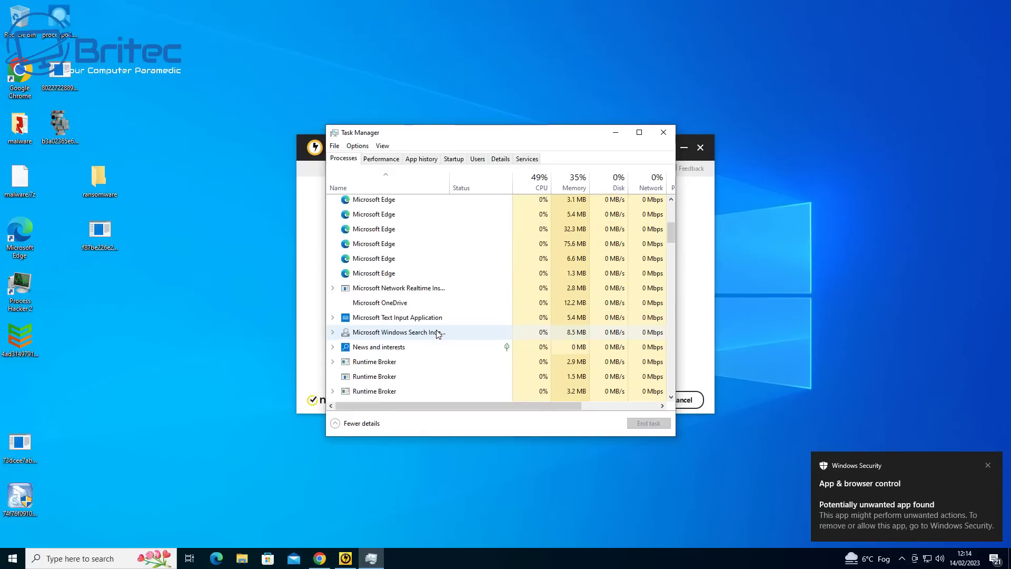
scroll(436, 333, "up", 2)
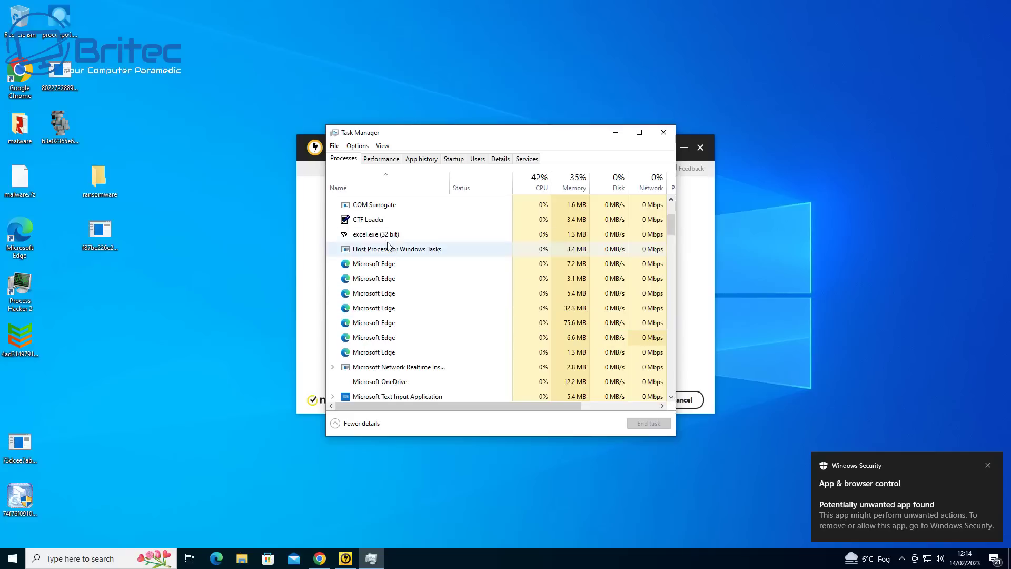
left_click(664, 133)
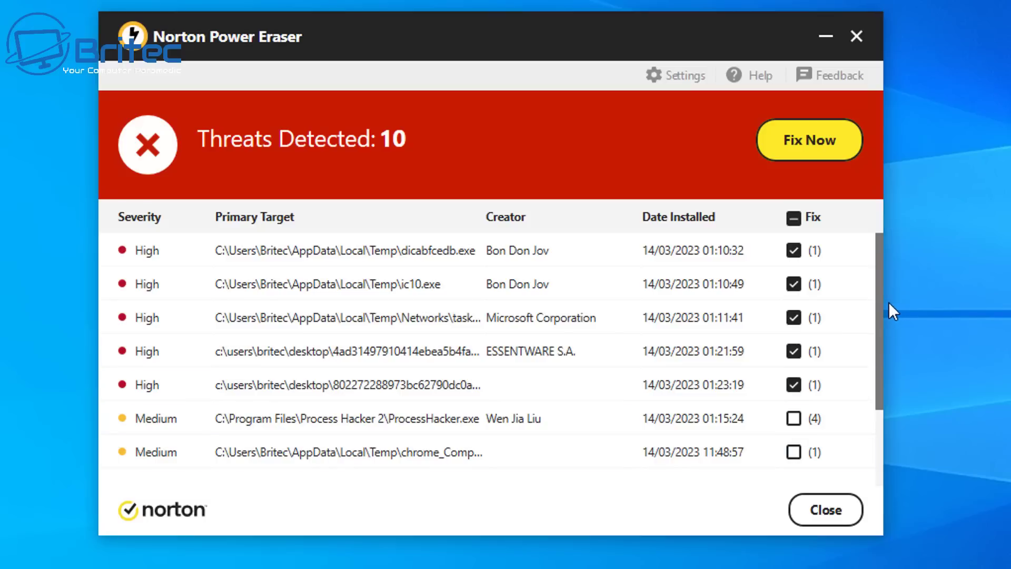
Review the detected threats, fix the selected high-severity items, and restart the computer to complete the repairs.
left_click_drag(881, 262, 895, 373)
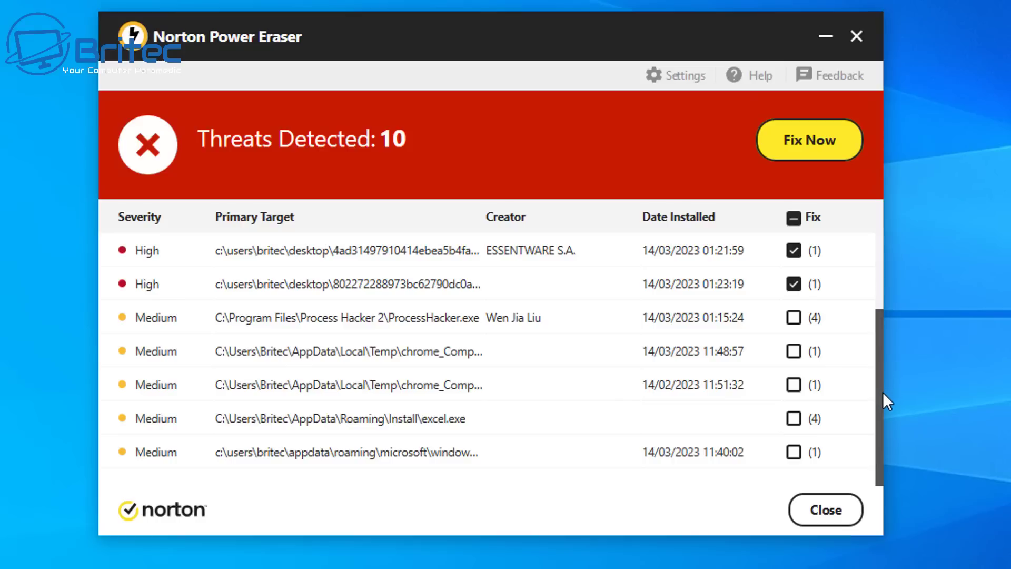
left_click_drag(883, 392, 880, 203)
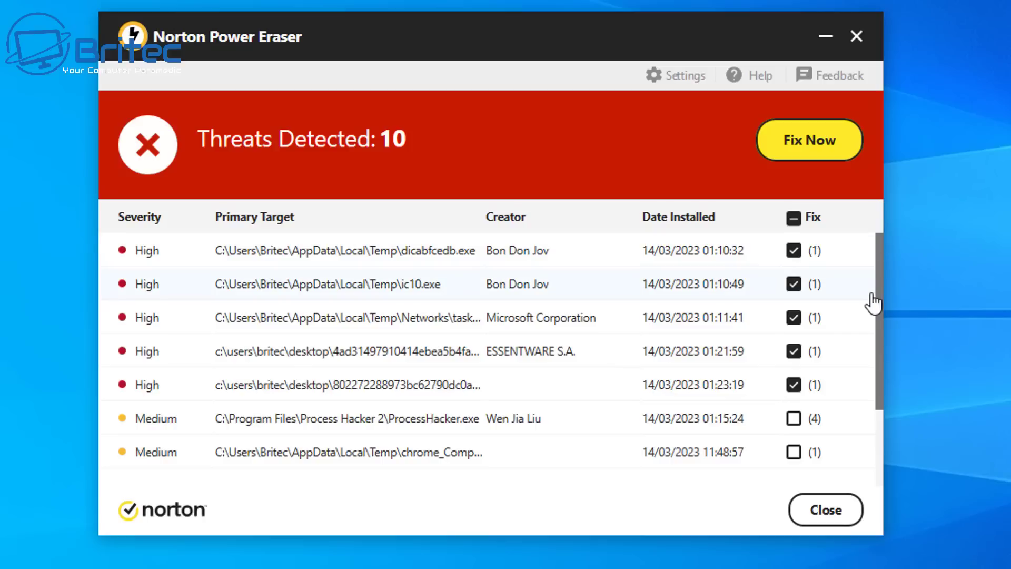
left_click(814, 149)
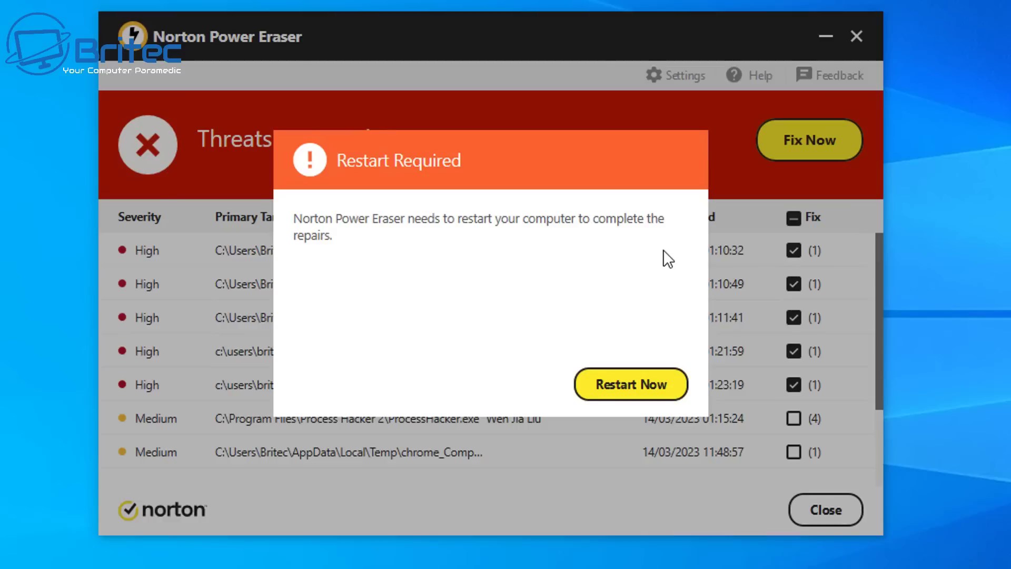
left_click(651, 391)
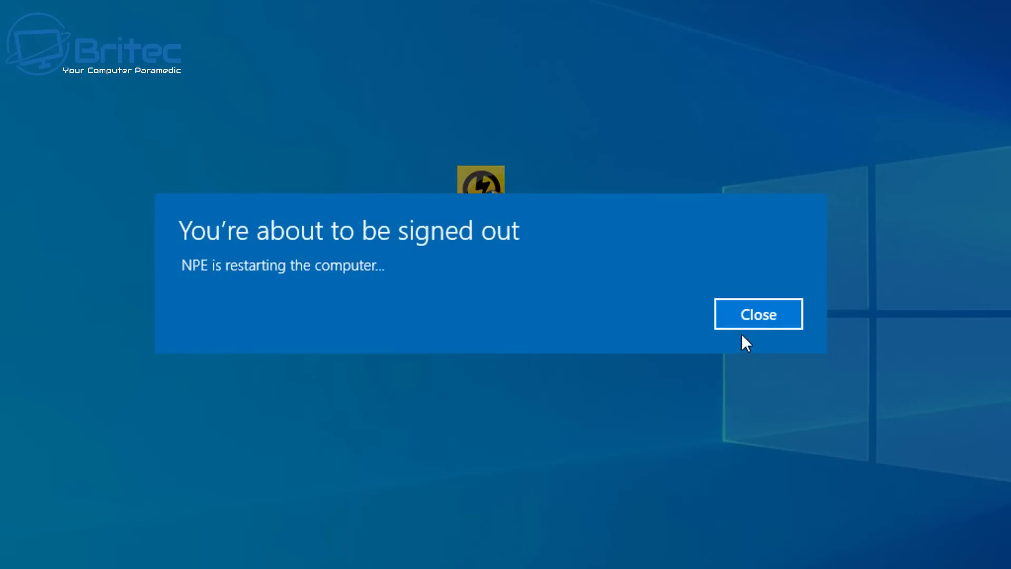
left_click(744, 321)
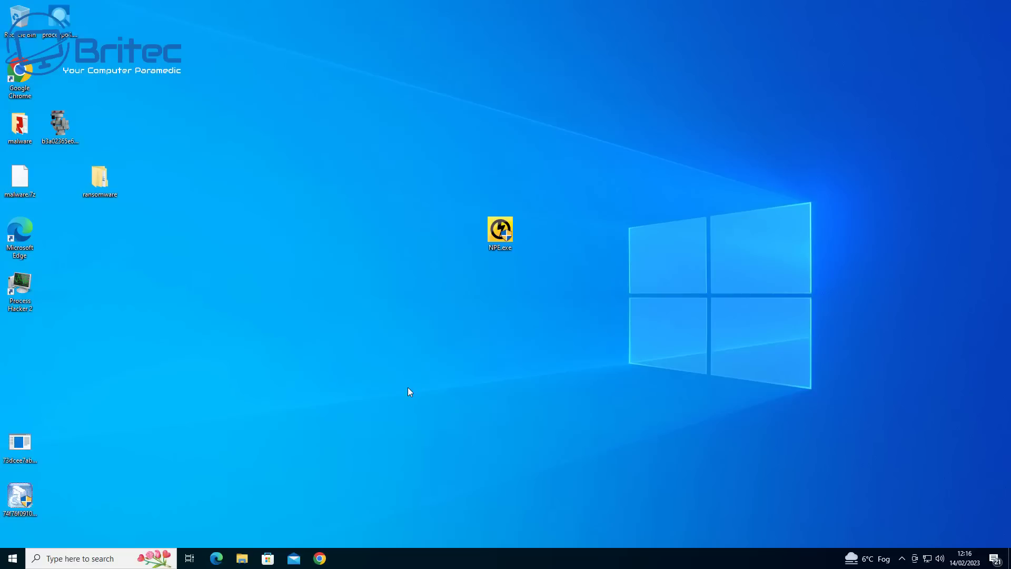
Launch Process Explorer from the desktop, and allow Norton Power Eraser to run and dismiss its repair results.
double_click(64, 19)
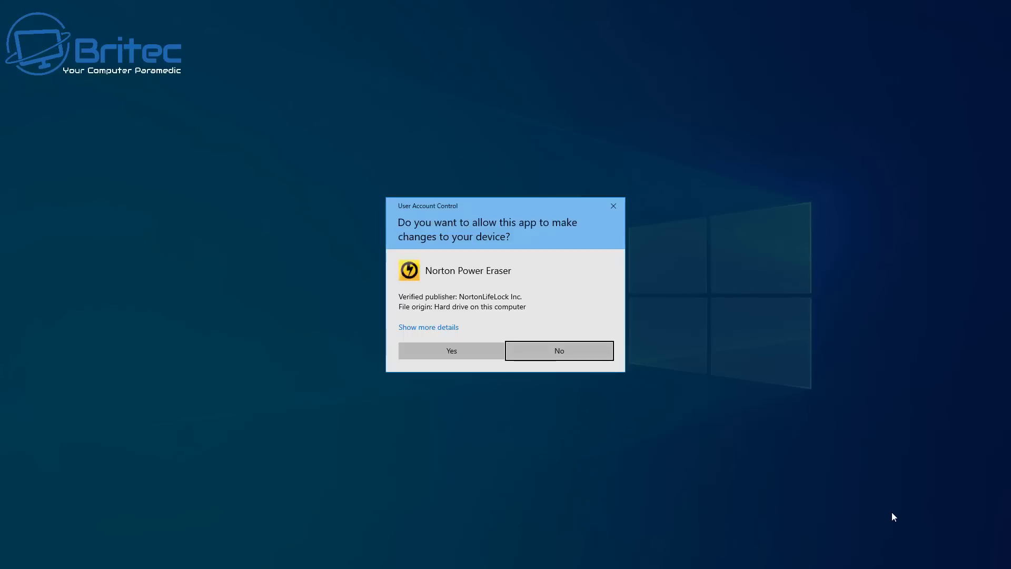
left_click(451, 350)
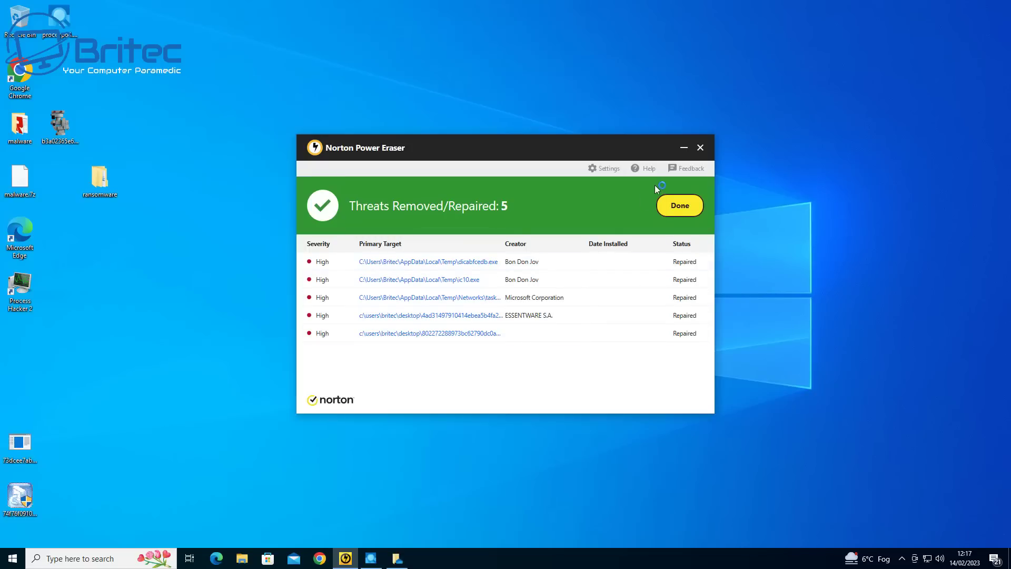
left_click(673, 214)
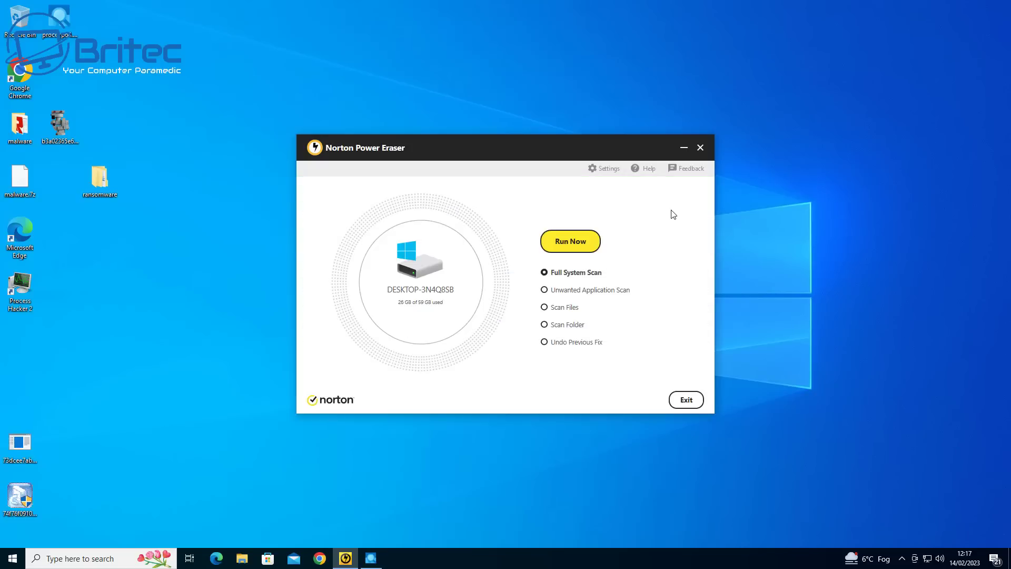
Check the background and Windows processes in Task Manager for leftover malware, and close Task Manager.
right_click(13, 558)
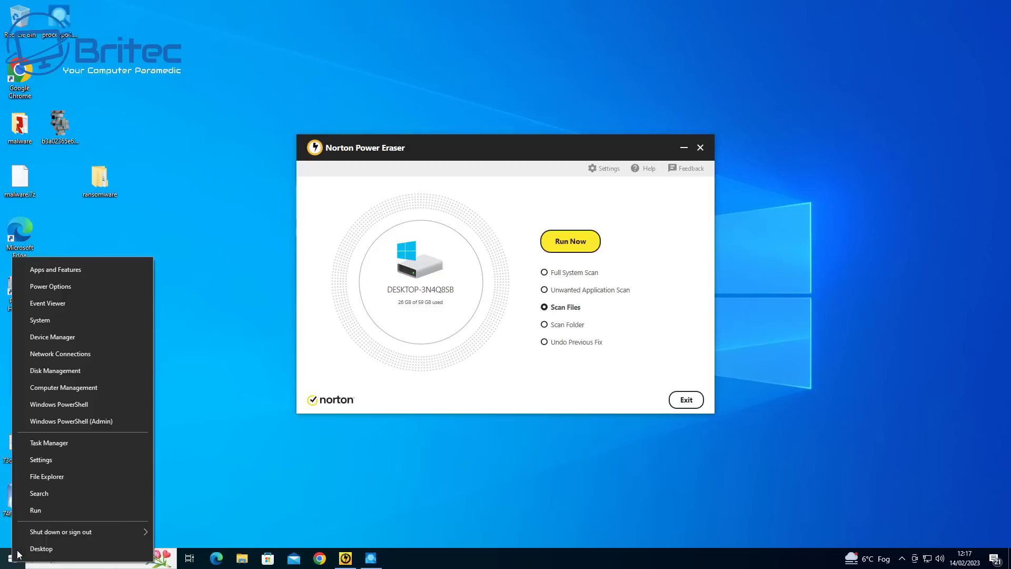
left_click(80, 443)
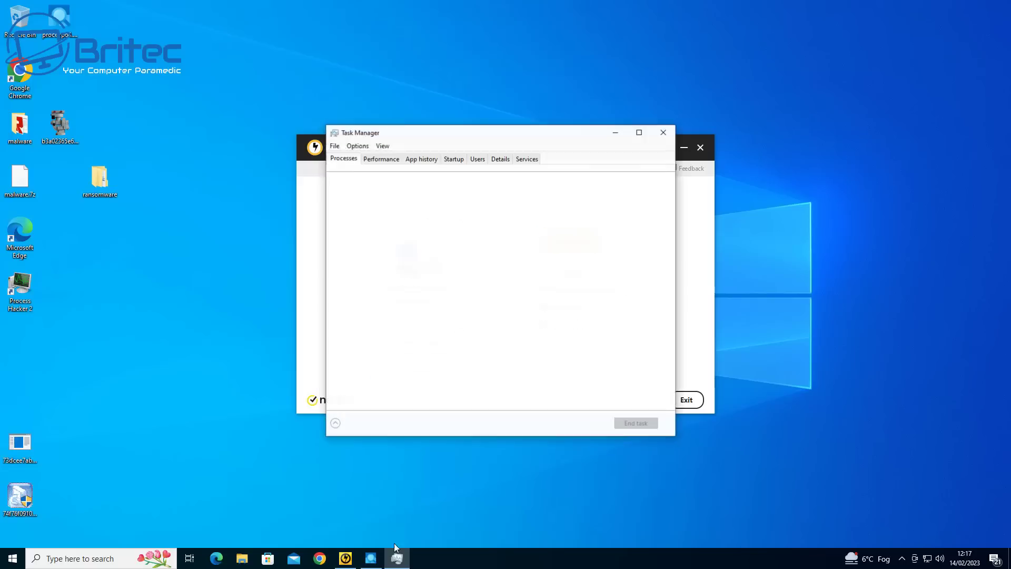
scroll(479, 363, "down", 3)
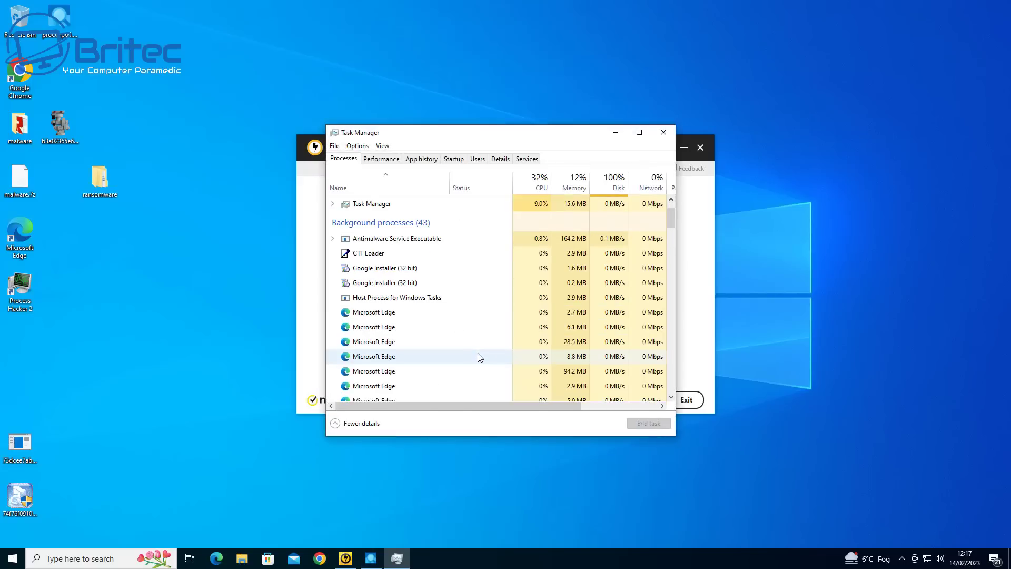
scroll(479, 358, "down", 7)
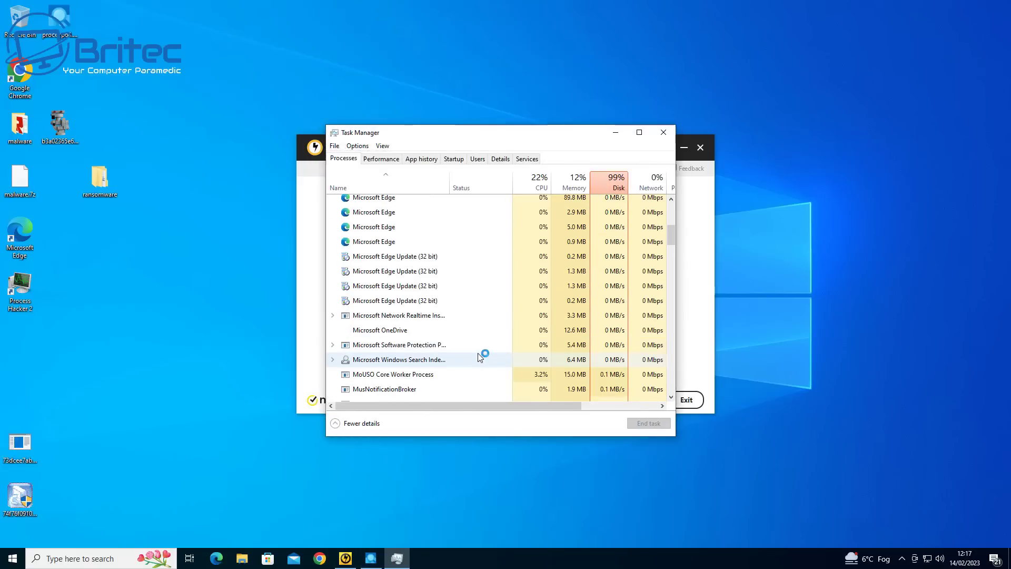
scroll(480, 358, "down", 5)
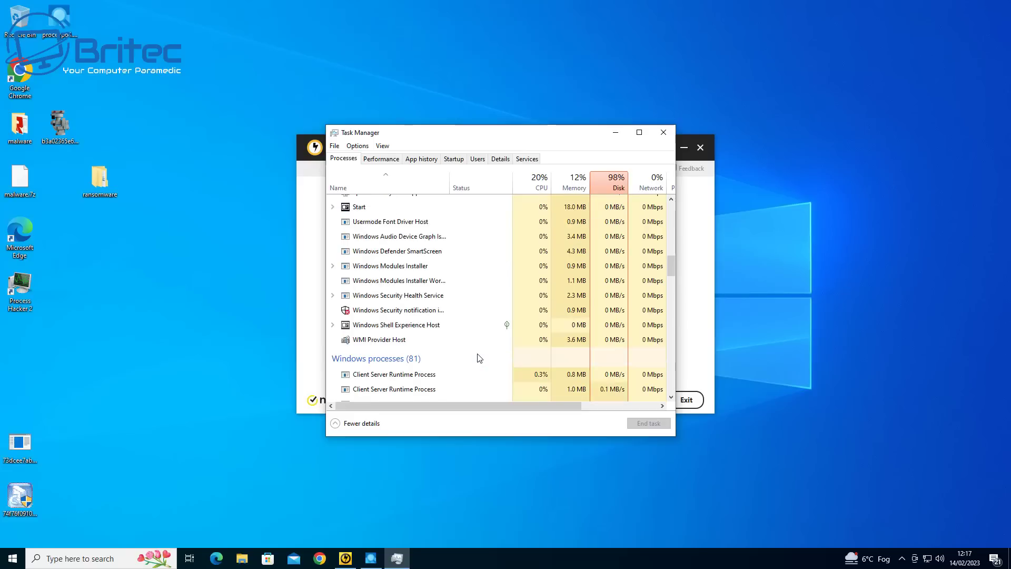
scroll(478, 356, "down", 6)
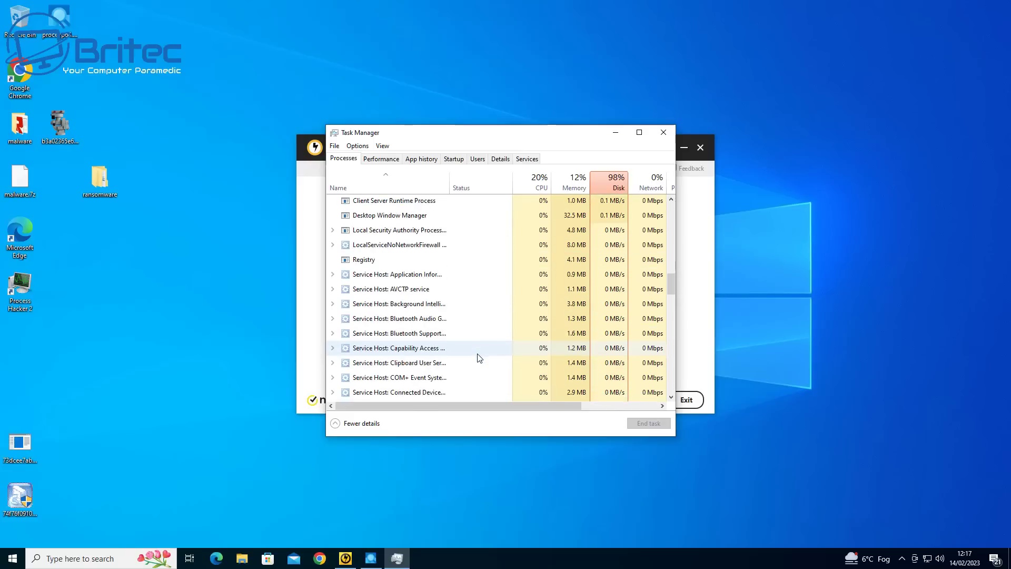
left_click(664, 132)
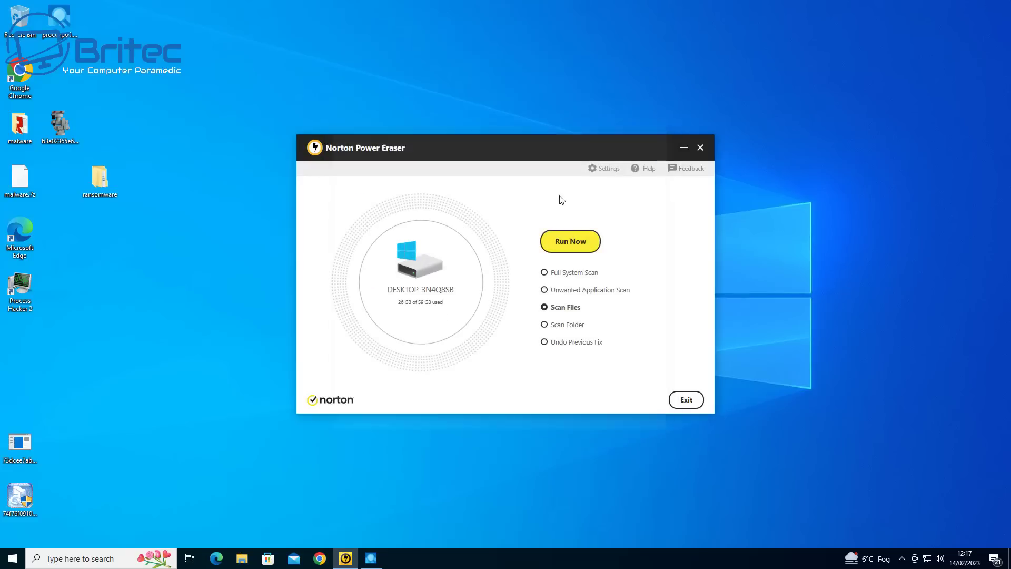
Switch to Process Explorer and examine the VirusTotal results for all running processes.
left_click(370, 563)
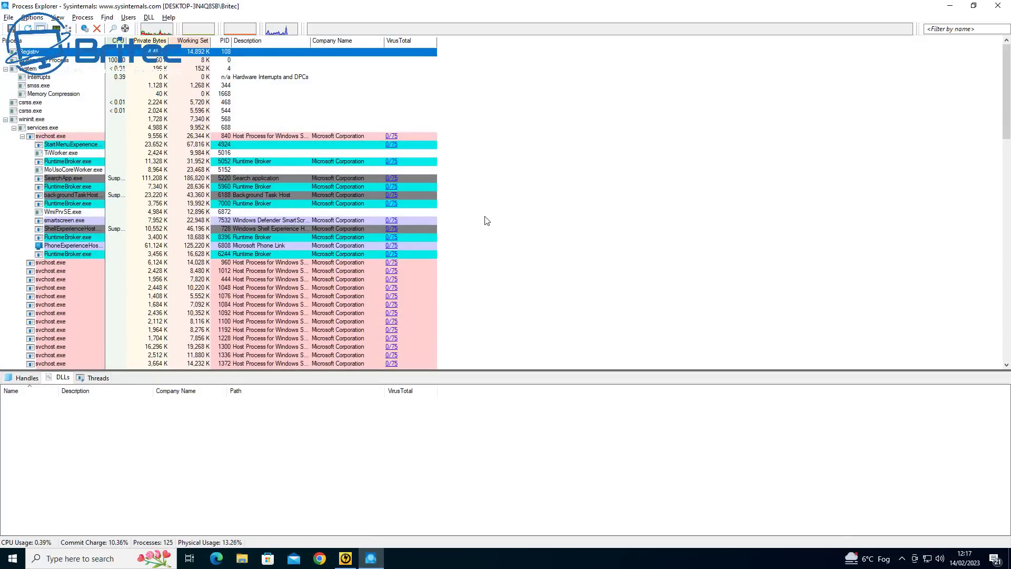
scroll(490, 220, "down", 5)
scroll(490, 220, "down", 1)
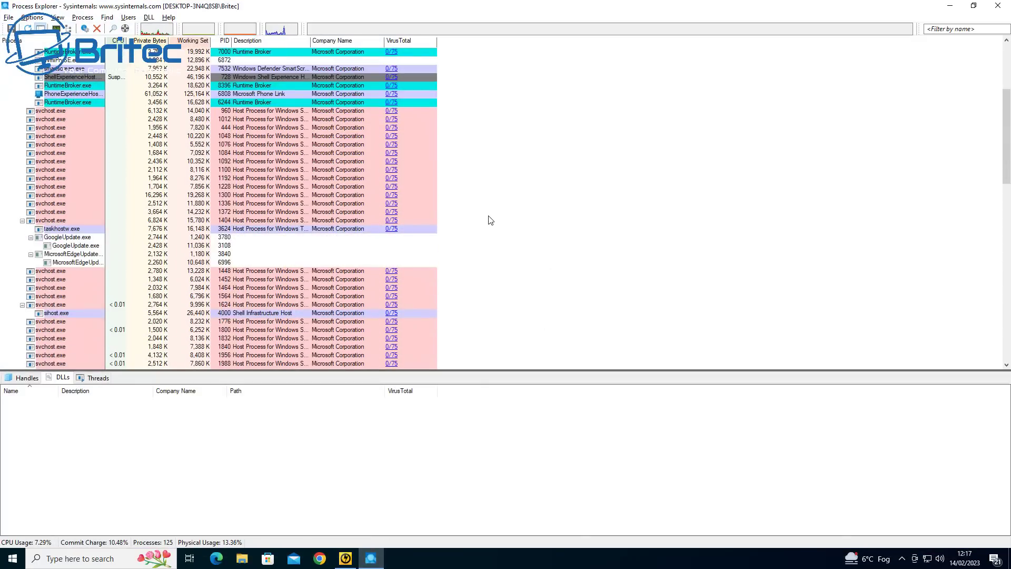
scroll(490, 220, "down", 7)
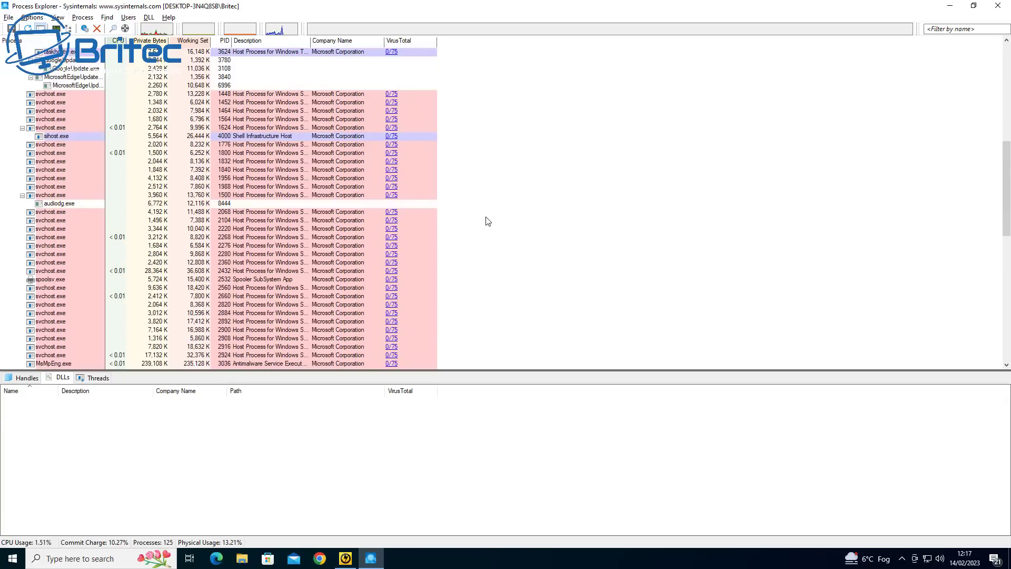
scroll(488, 221, "down", 12)
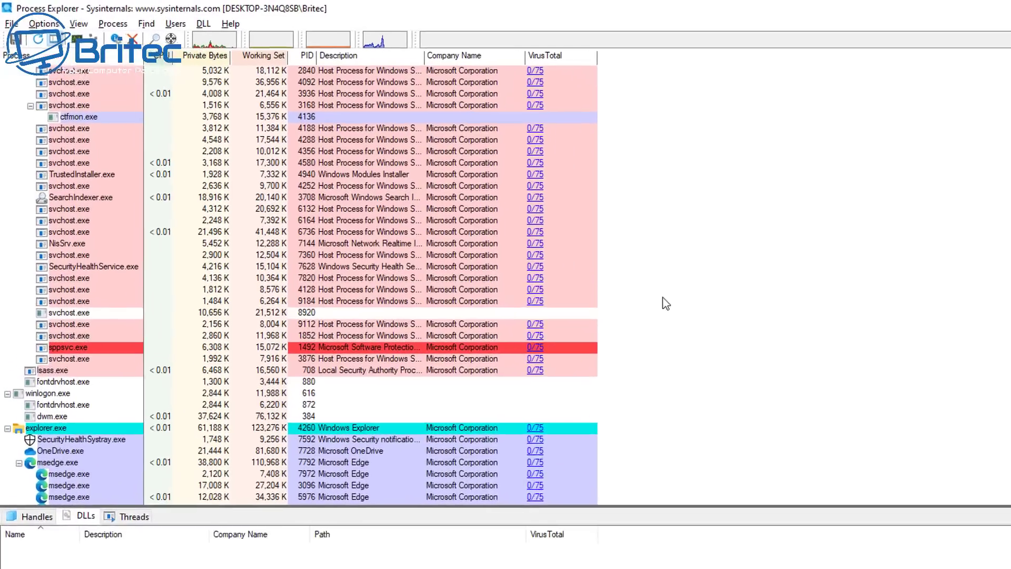
scroll(667, 304, "down", 2)
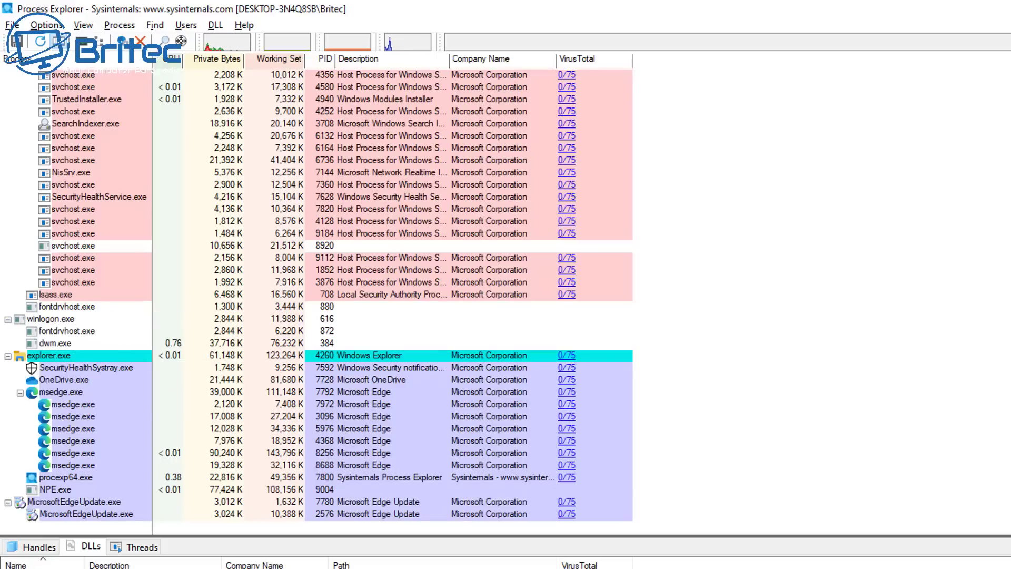
scroll(337, 295, "up", 15)
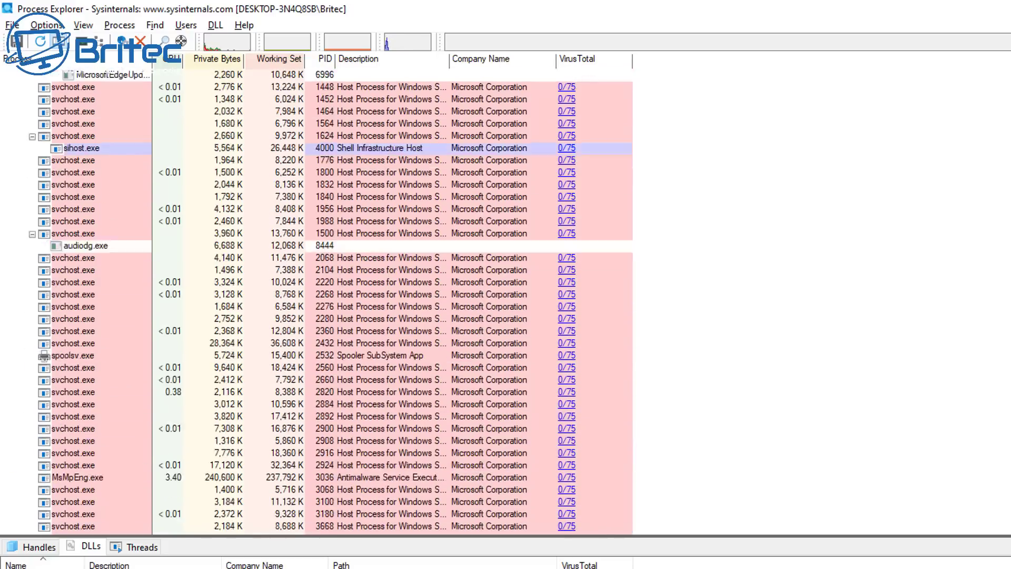
scroll(337, 295, "up", 5)
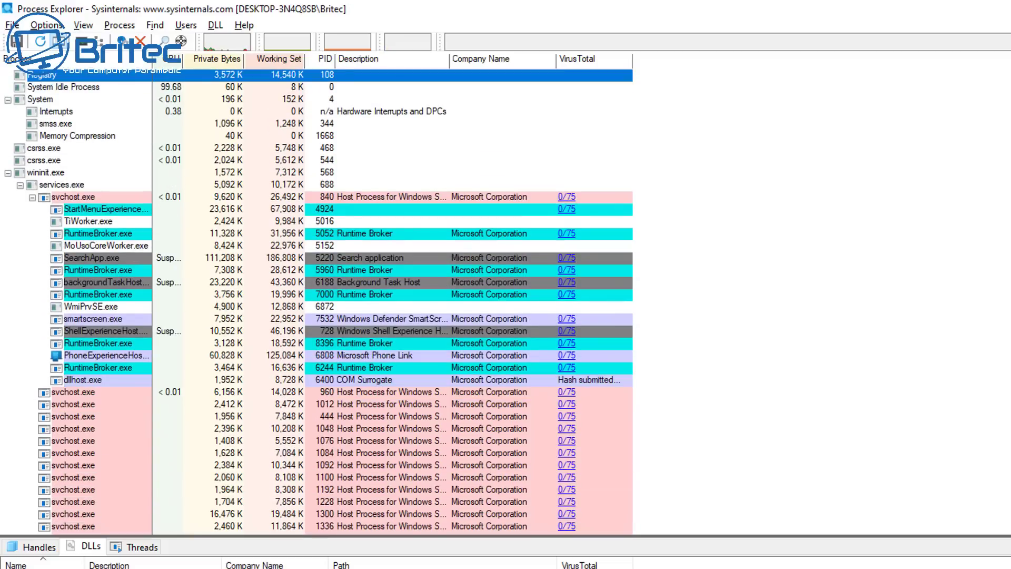
scroll(316, 301, "down", 9)
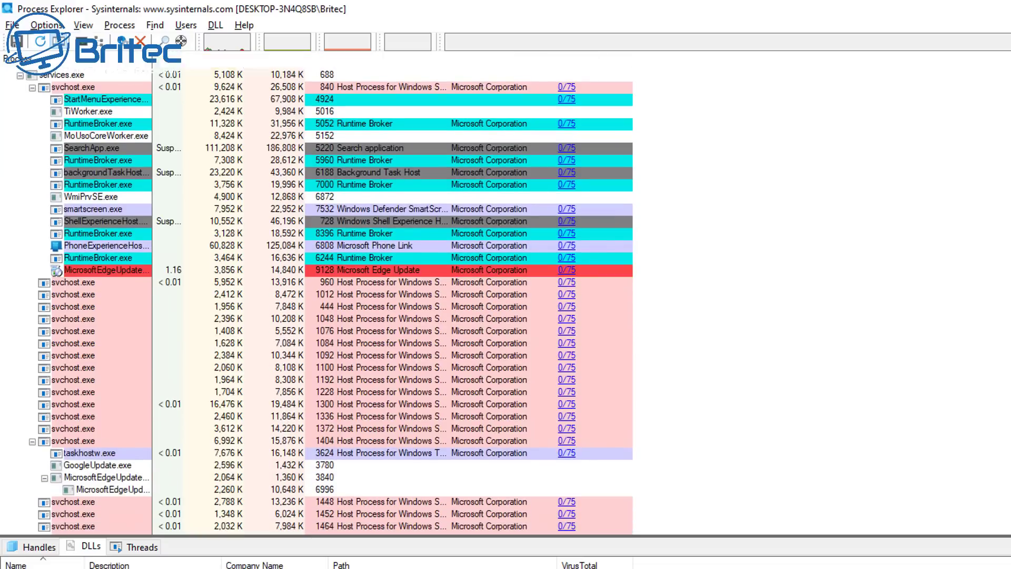
scroll(316, 300, "down", 20)
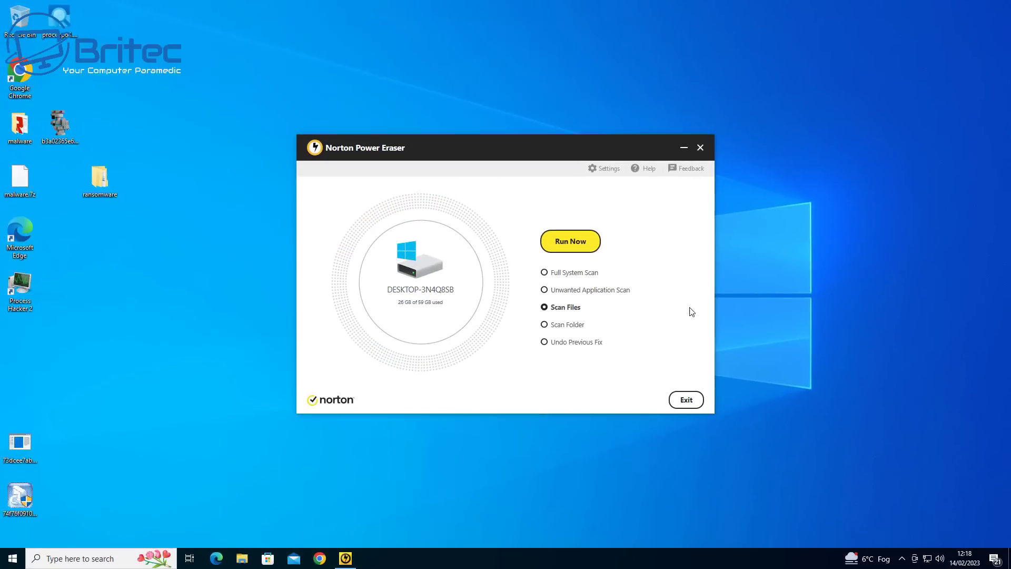
Exit Norton Power Eraser, and download and launch esetonlinescanner.exe from ESET's one-time scan page in Chrome, closing the browser.
left_click(687, 401)
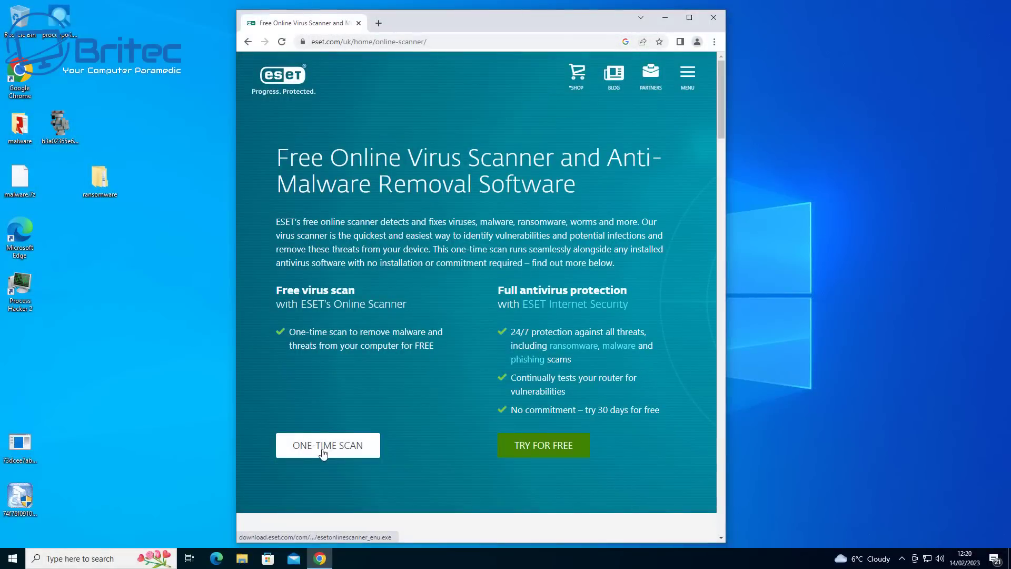
left_click(324, 453)
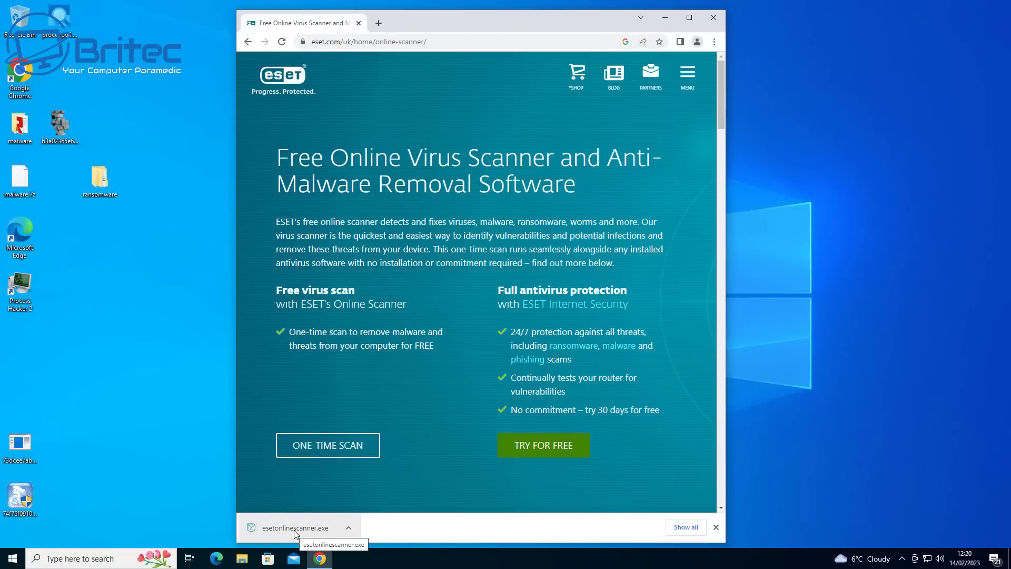
left_click(295, 529)
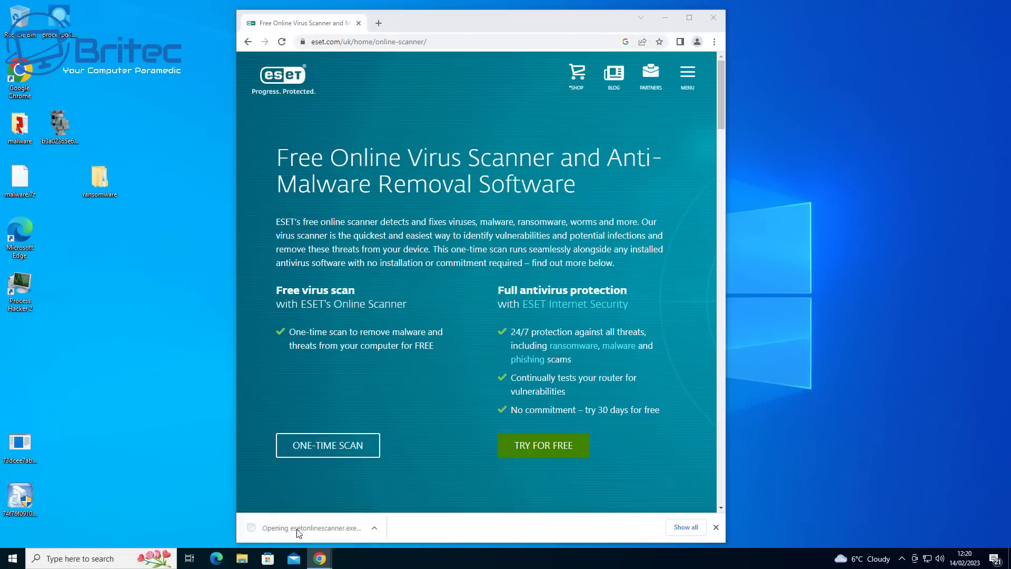
left_click(712, 18)
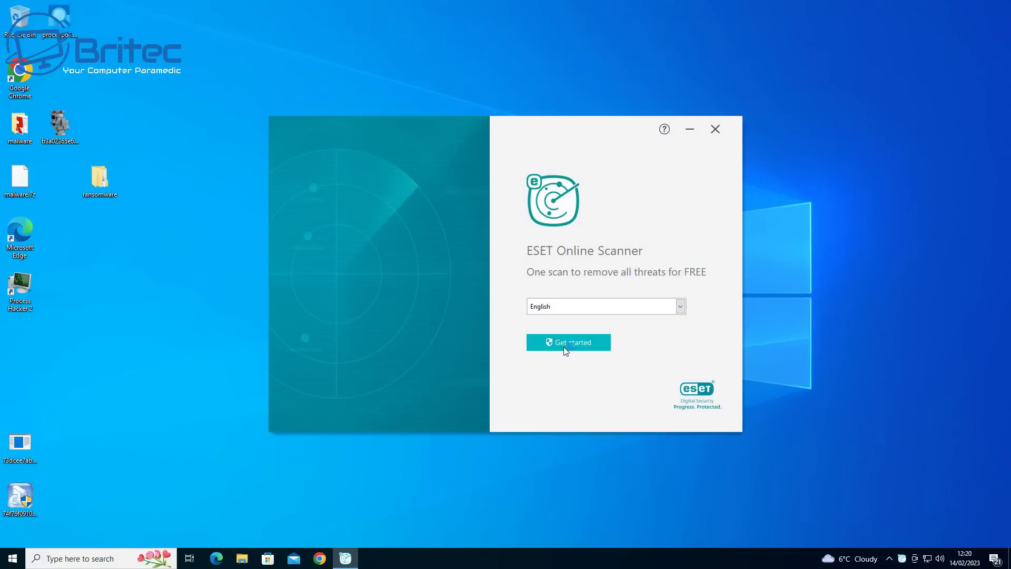
Get started with ESET Online Scanner in English, allow it to make changes to the device, and accept the terms of use.
left_click(564, 346)
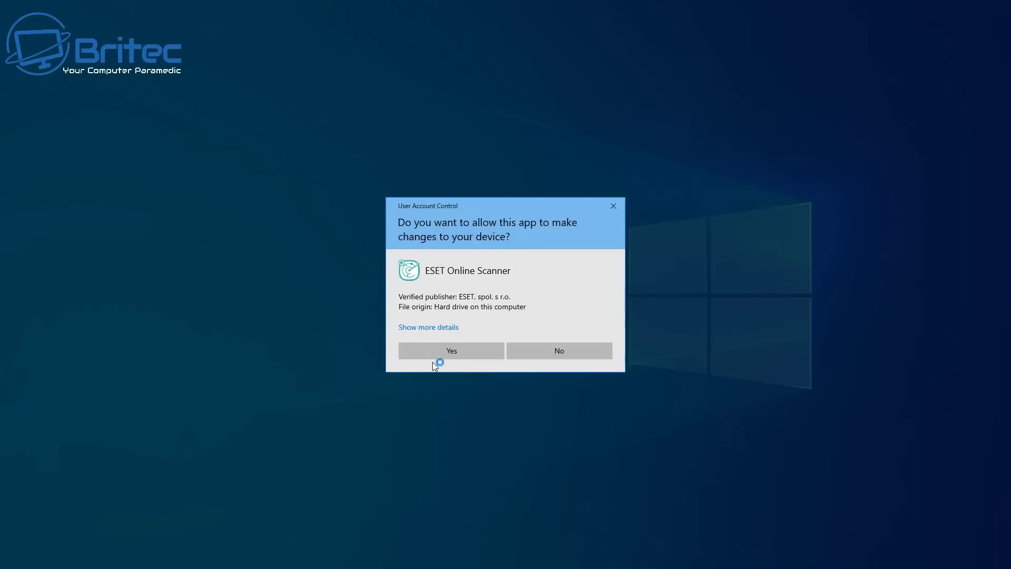
left_click(433, 355)
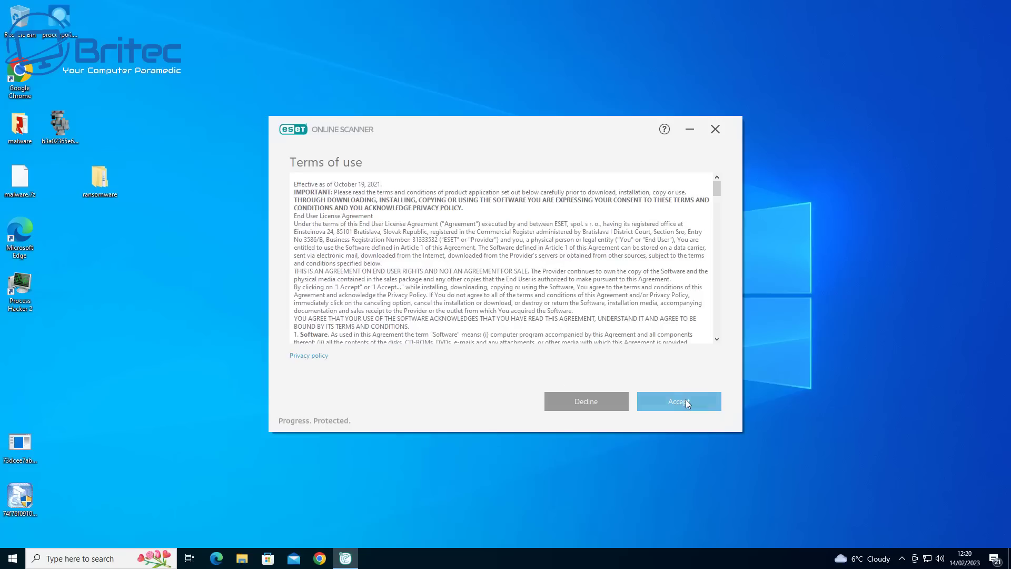
left_click(687, 401)
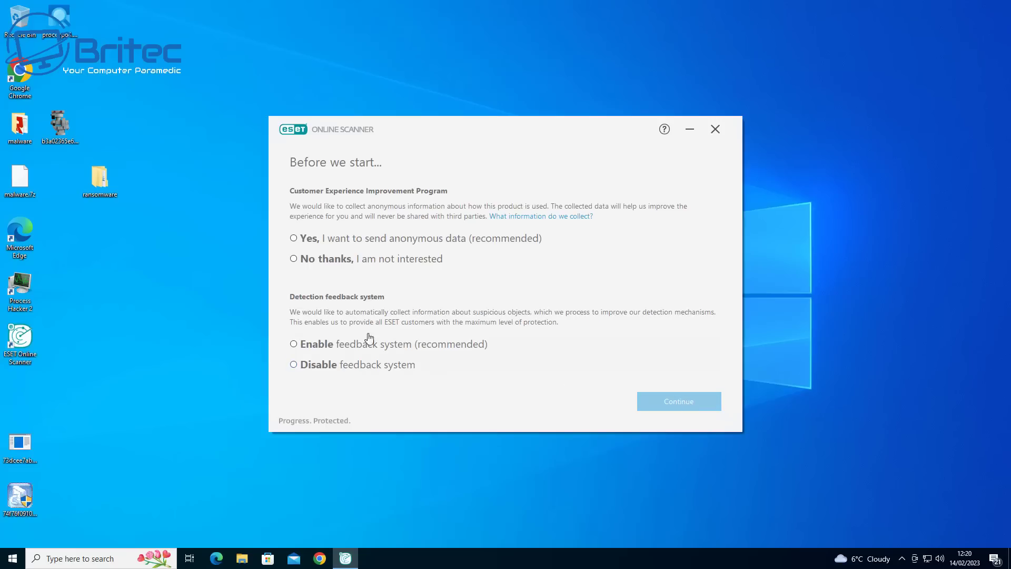
Decline ESET's Customer Experience Improvement Program and disable the detection feedback system.
left_click(294, 258)
left_click(308, 367)
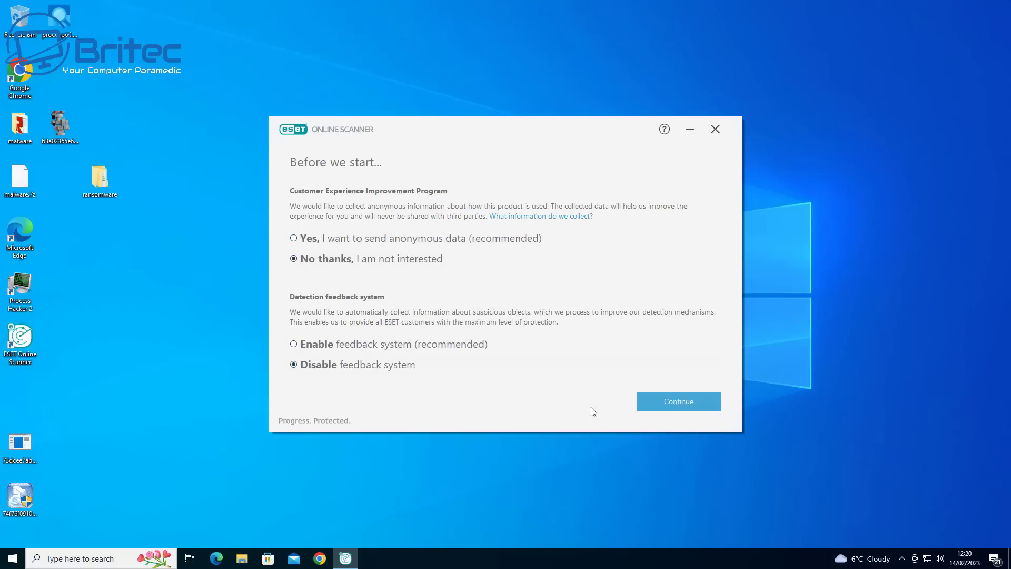
left_click(675, 403)
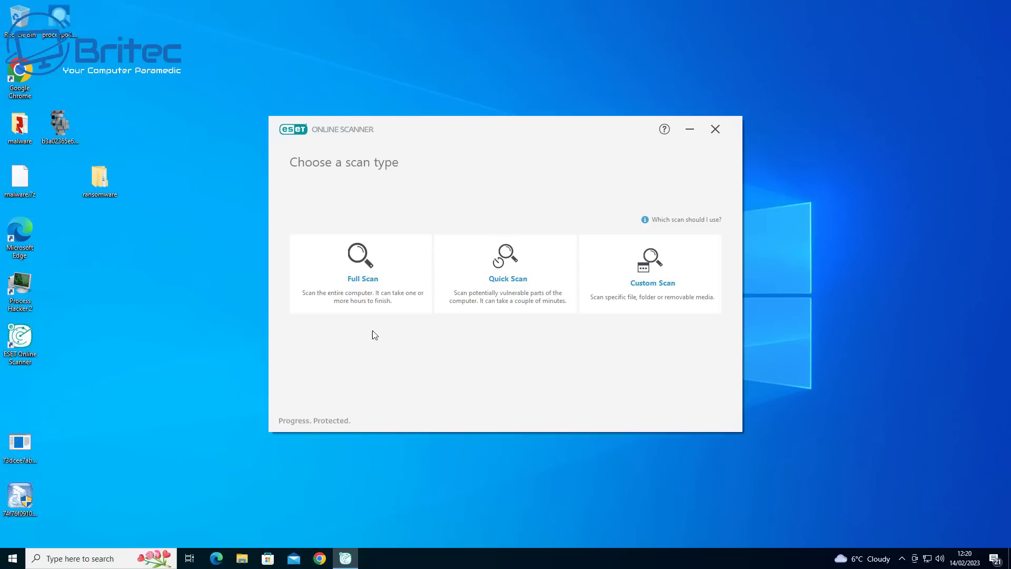
Start a Full Scan with detection and quarantine of potentially unwanted applications enabled.
left_click(350, 298)
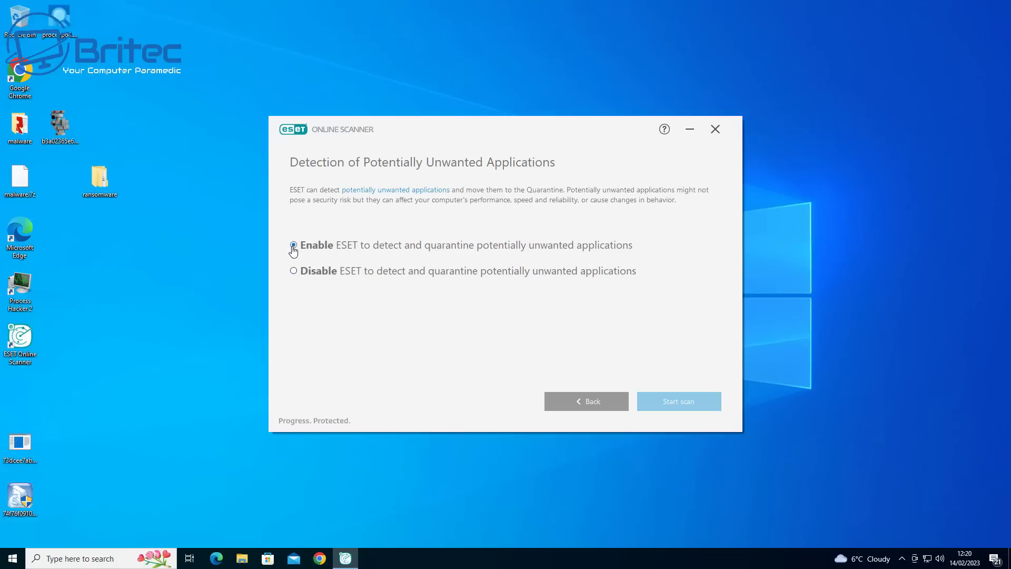
left_click(691, 400)
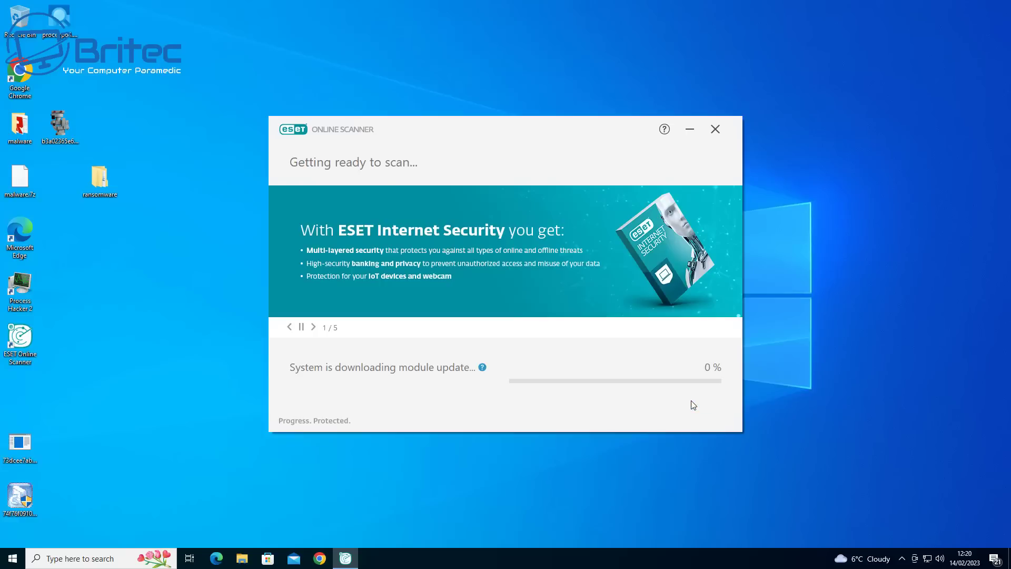